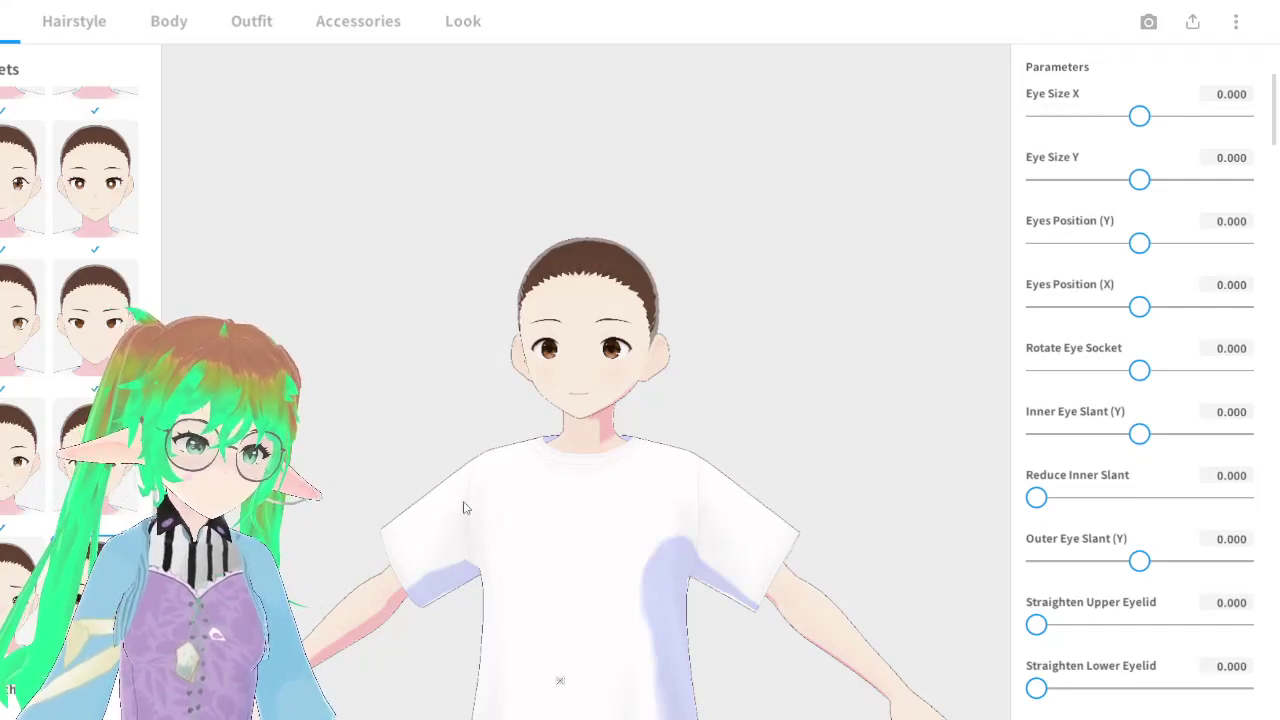
Examine the base character's head from several angles and look through the adjustable face parameters
scroll(463, 508, "up", 2)
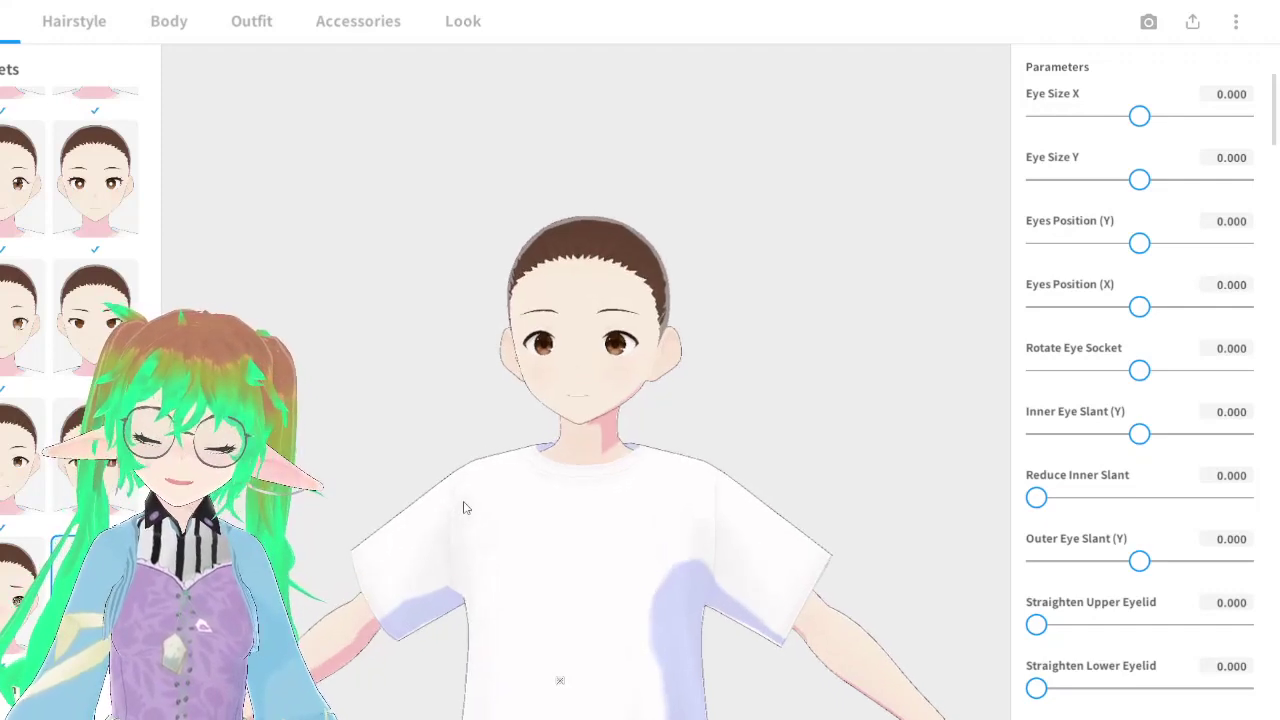
right_click_drag(463, 508, 703, 509)
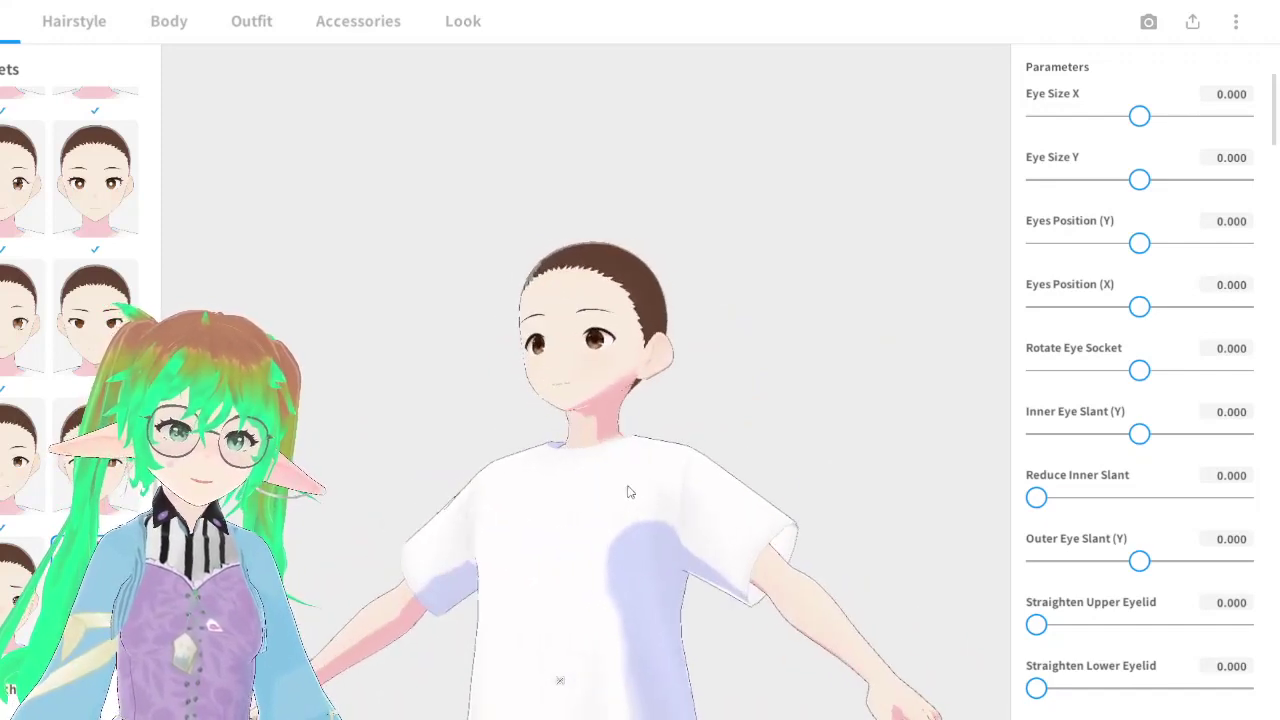
right_click_drag(629, 491, 643, 497)
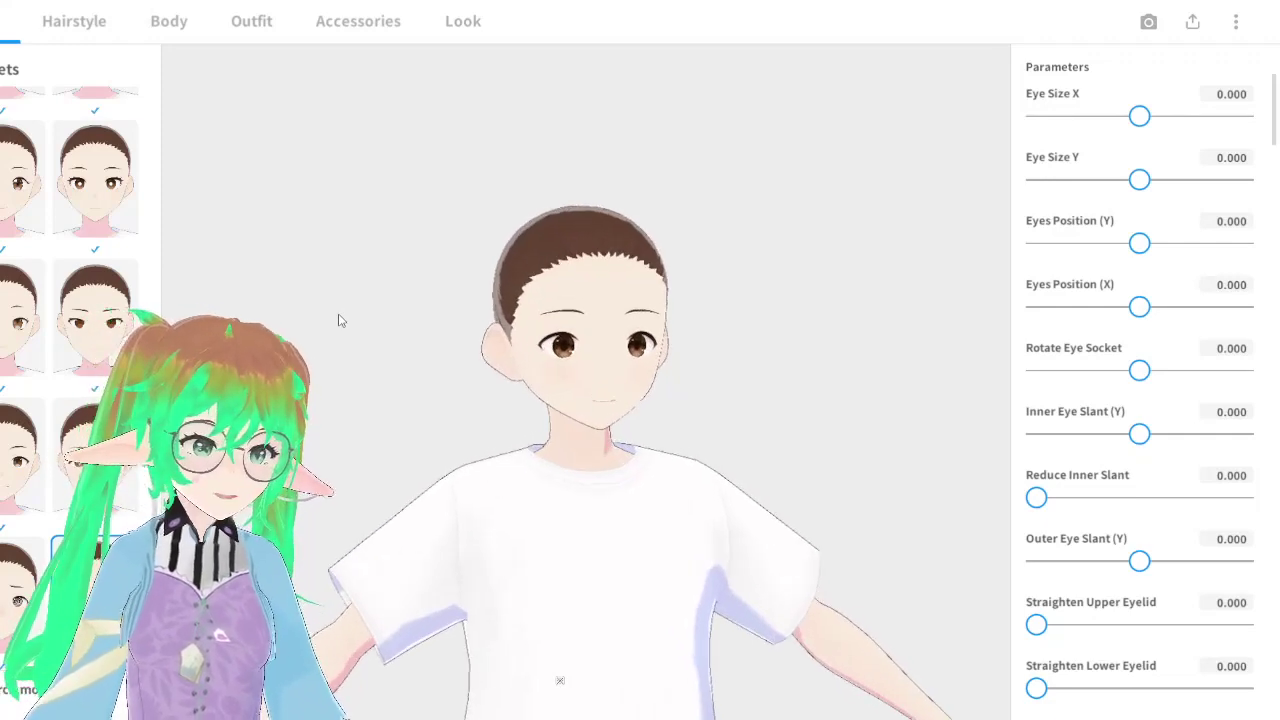
scroll(1140, 252, "down", 3)
scroll(1140, 252, "down", 5)
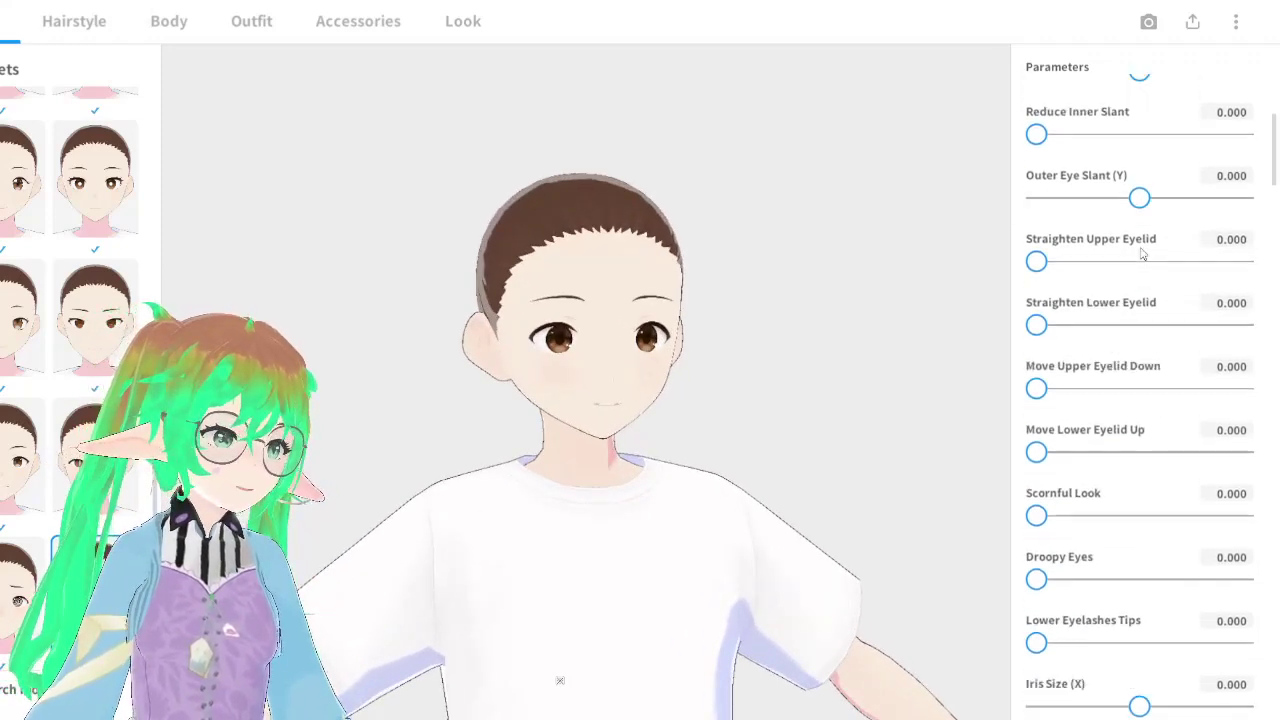
scroll(725, 272, "up", 3)
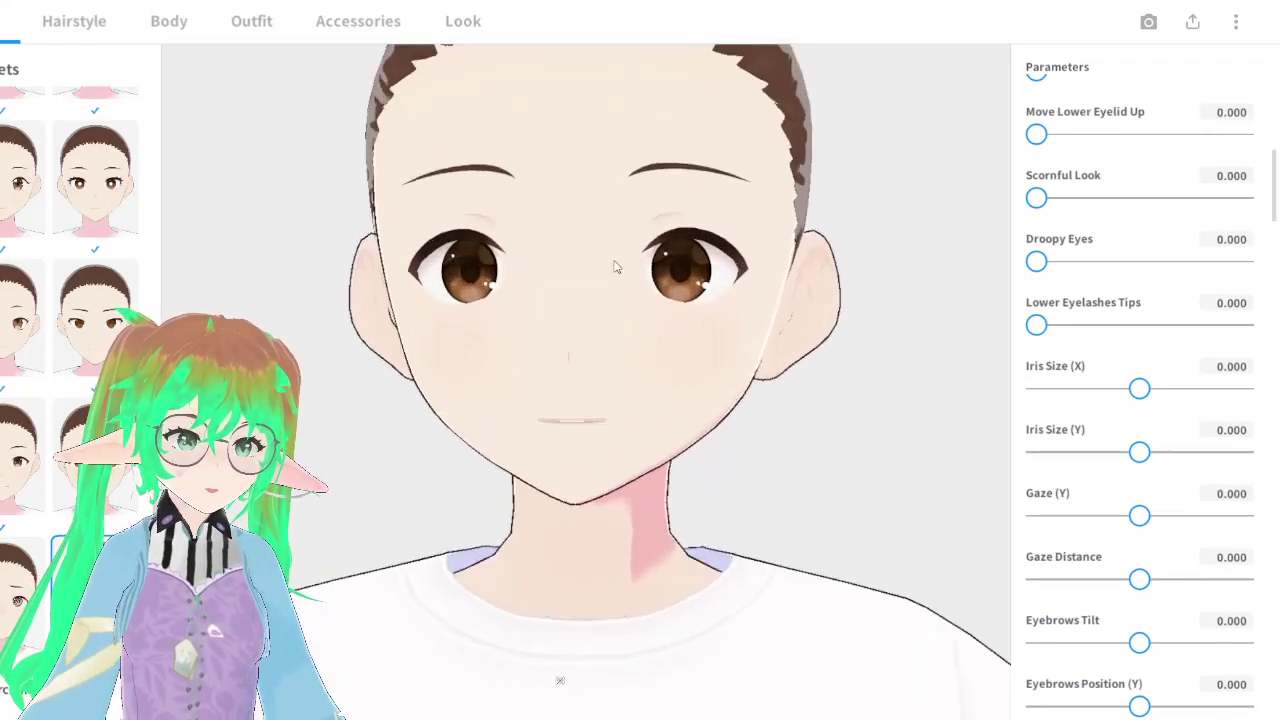
scroll(1059, 298, "up", 2)
scroll(1059, 298, "up", 8)
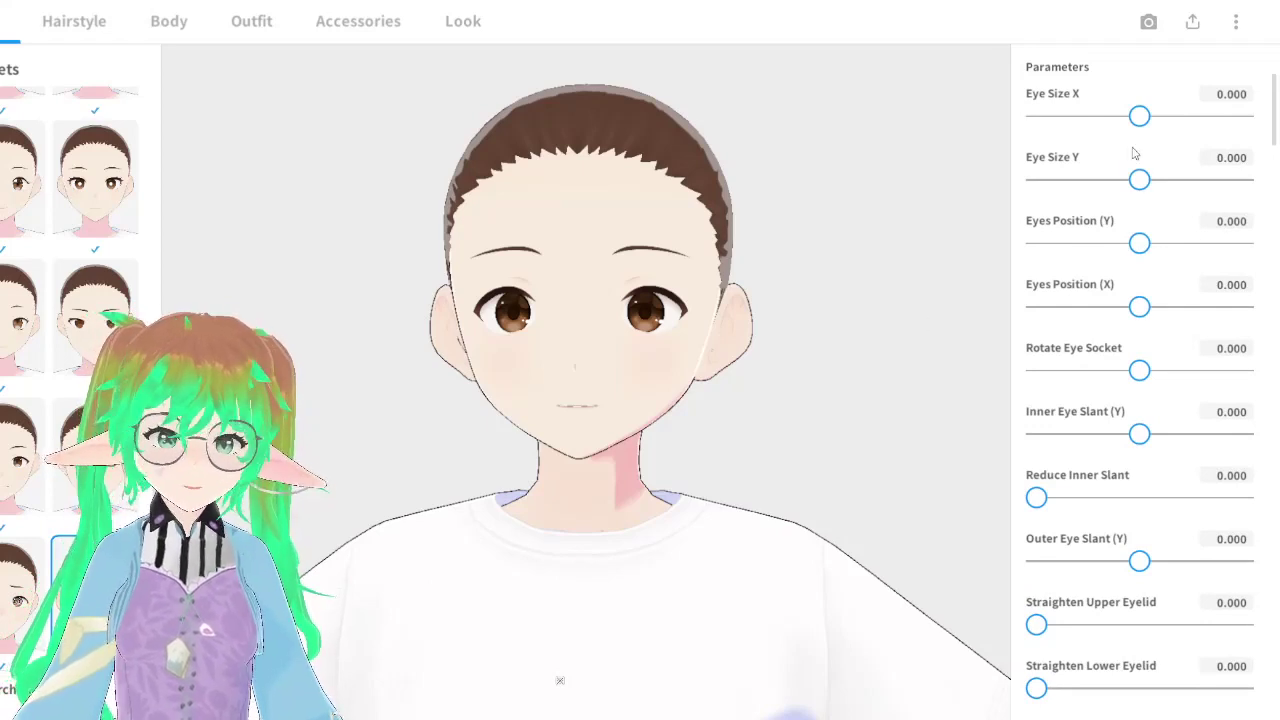
Set Eye Size X to 0.233 and slightly adjust Eye Size Y, both Eyes Position values and Rotate Eye Socket
mouse_move(1139, 116)
left_mouse_down()
mouse_move(1229, 117)
mouse_move(1135, 117)
mouse_move(1161, 118)
left_mouse_up()
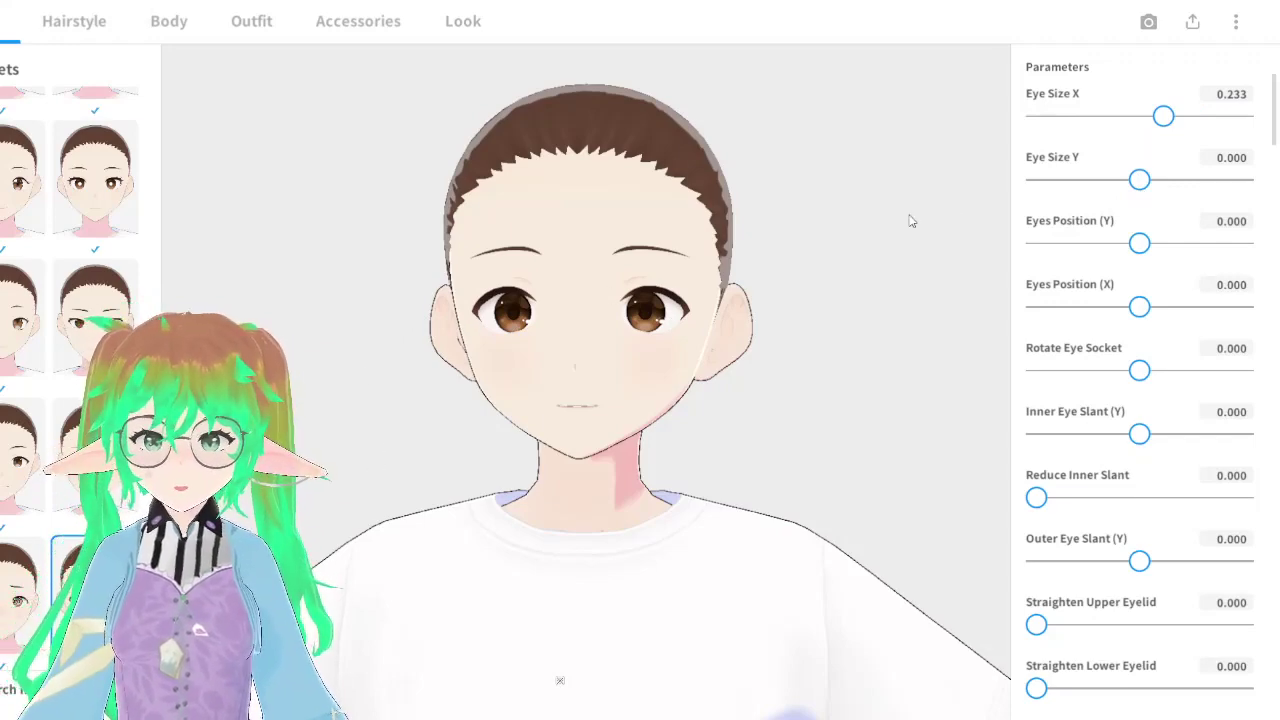
mouse_move(1141, 192)
left_mouse_down()
mouse_move(1168, 191)
mouse_move(1146, 190)
left_mouse_up()
left_click_drag(1140, 243, 1160, 244)
left_click_drag(1139, 307, 1166, 308)
mouse_move(1157, 382)
left_mouse_down()
mouse_move(1209, 383)
mouse_move(1127, 386)
mouse_move(1142, 387)
left_mouse_up()
Try out the Lower Eyelashes Tips and Iris Size (X) parameters, returning Iris Size (X) to 0
scroll(1137, 449, "down", 5)
scroll(1126, 456, "down", 2)
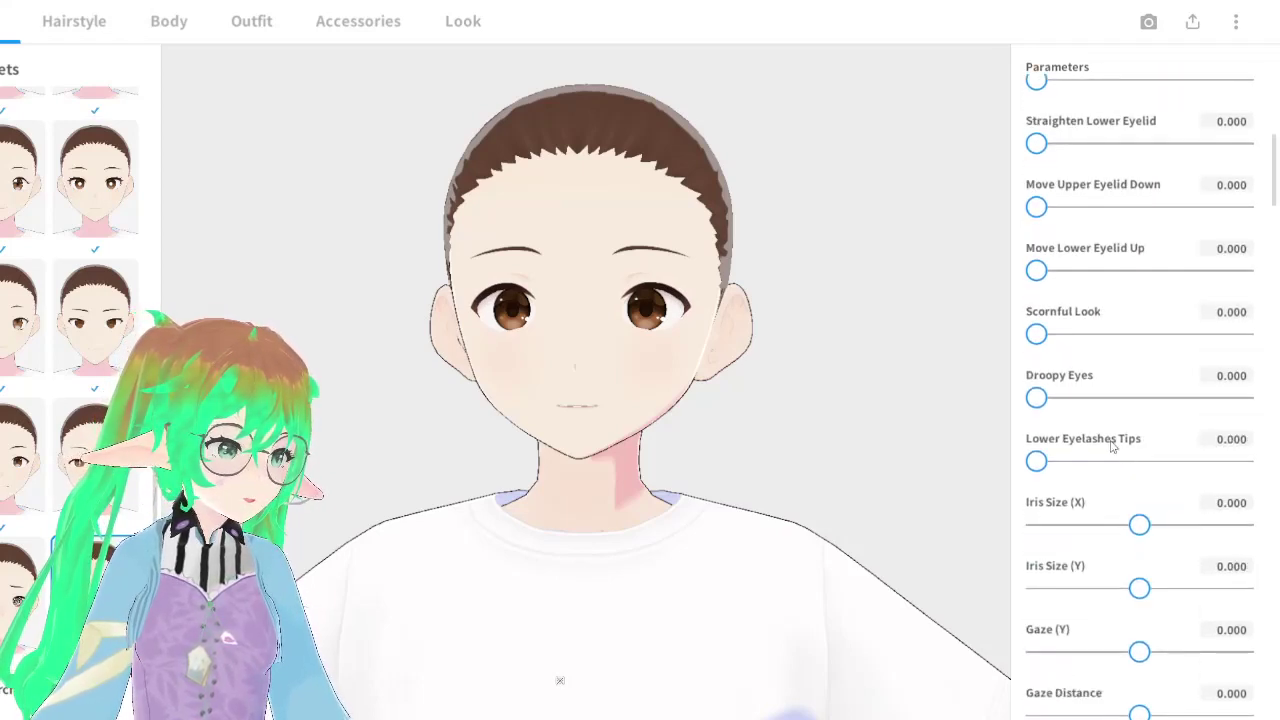
left_click_drag(1040, 462, 995, 472)
left_click_drag(1139, 524, 949, 523)
left_click_drag(1206, 526, 1137, 526)
Apply a different face preset to the character and look over its eye, eyebrow and nose parameters
scroll(1139, 524, "down", 5)
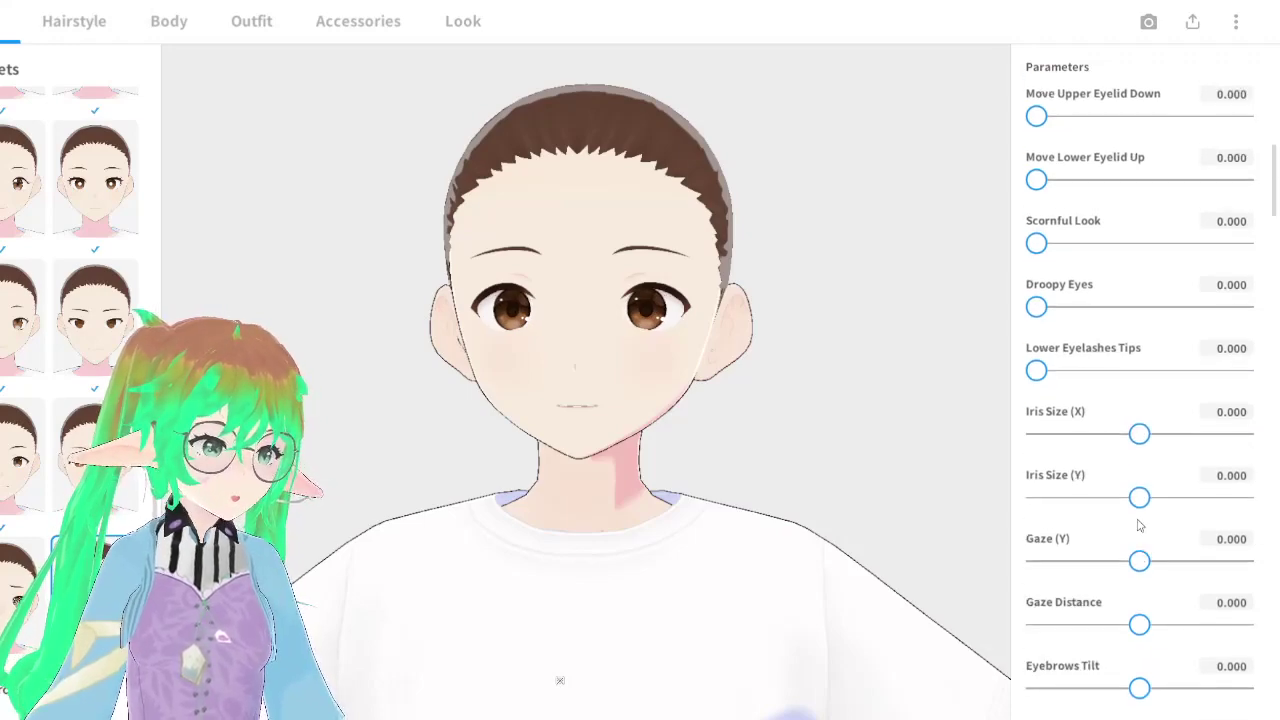
scroll(1138, 525, "down", 3)
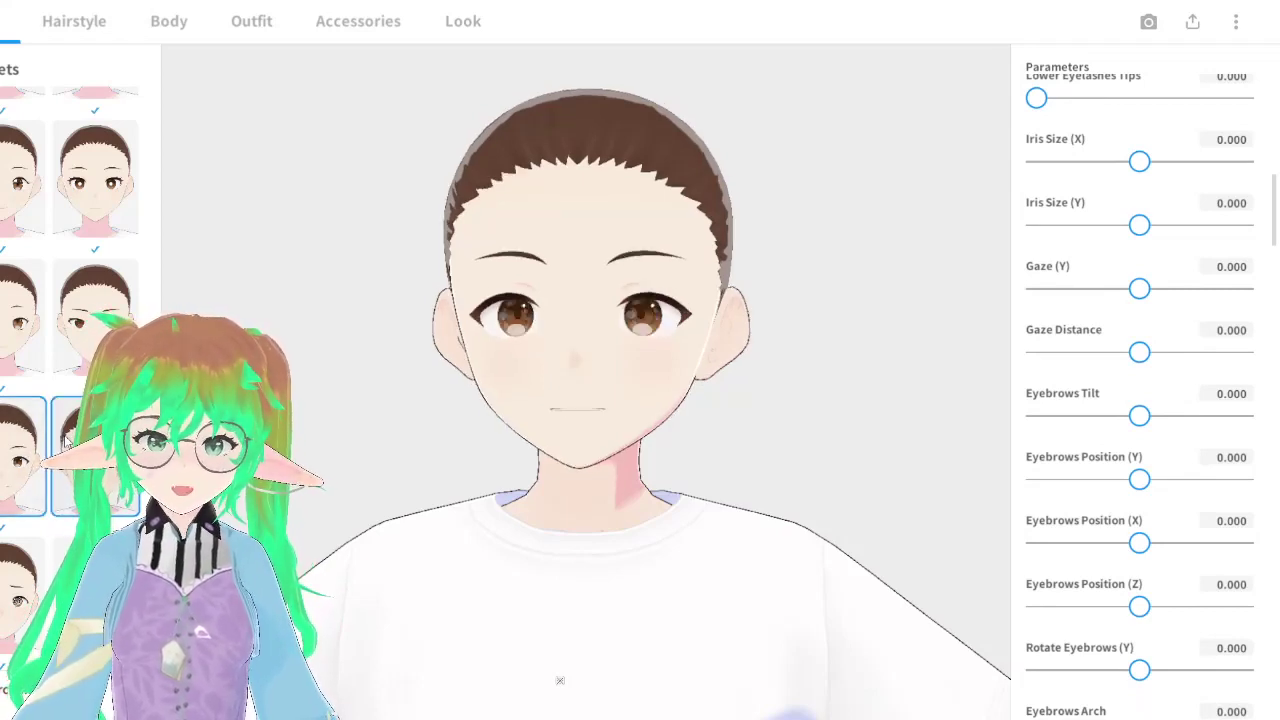
left_click(65, 440)
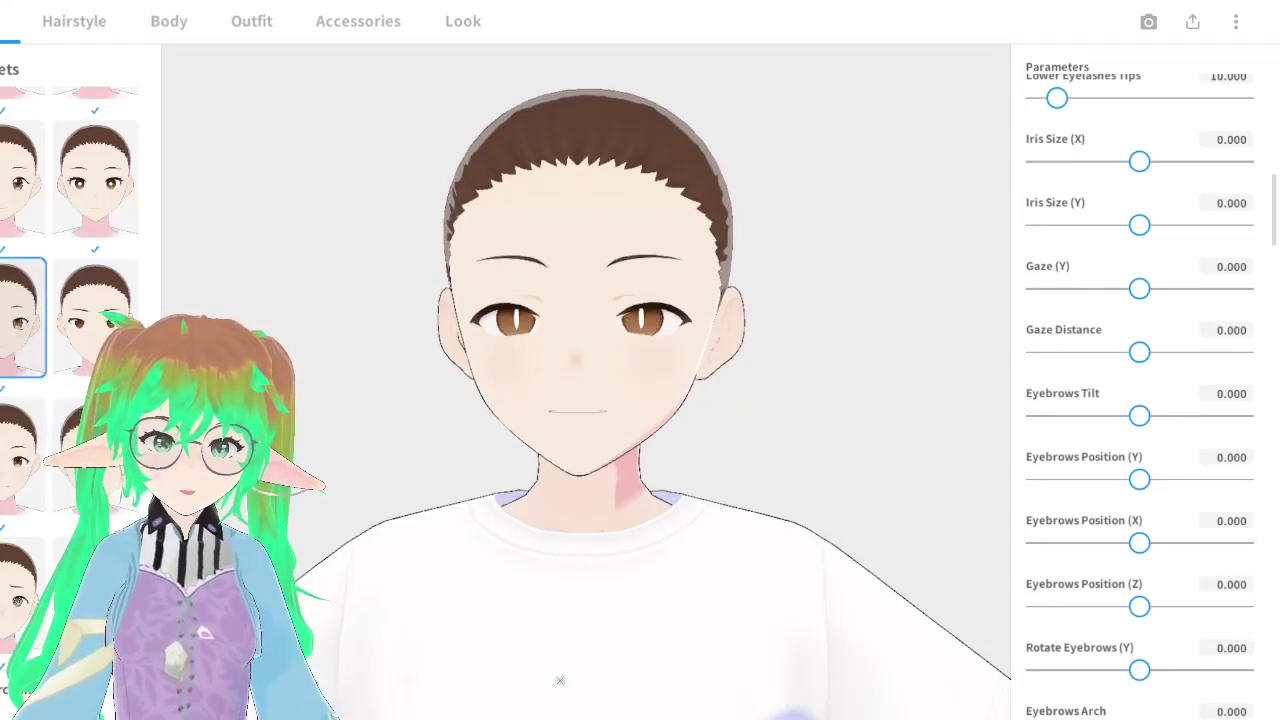
left_click_drag(312, 392, 557, 393)
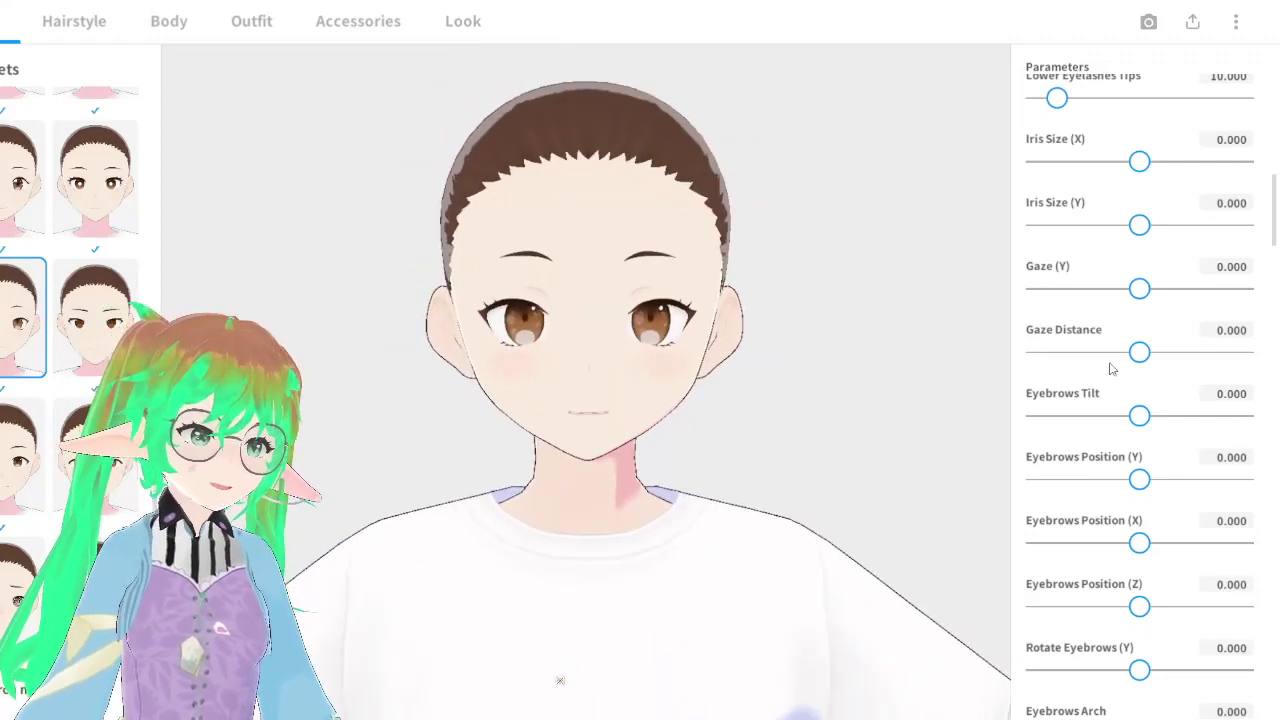
scroll(1111, 366, "down", 1)
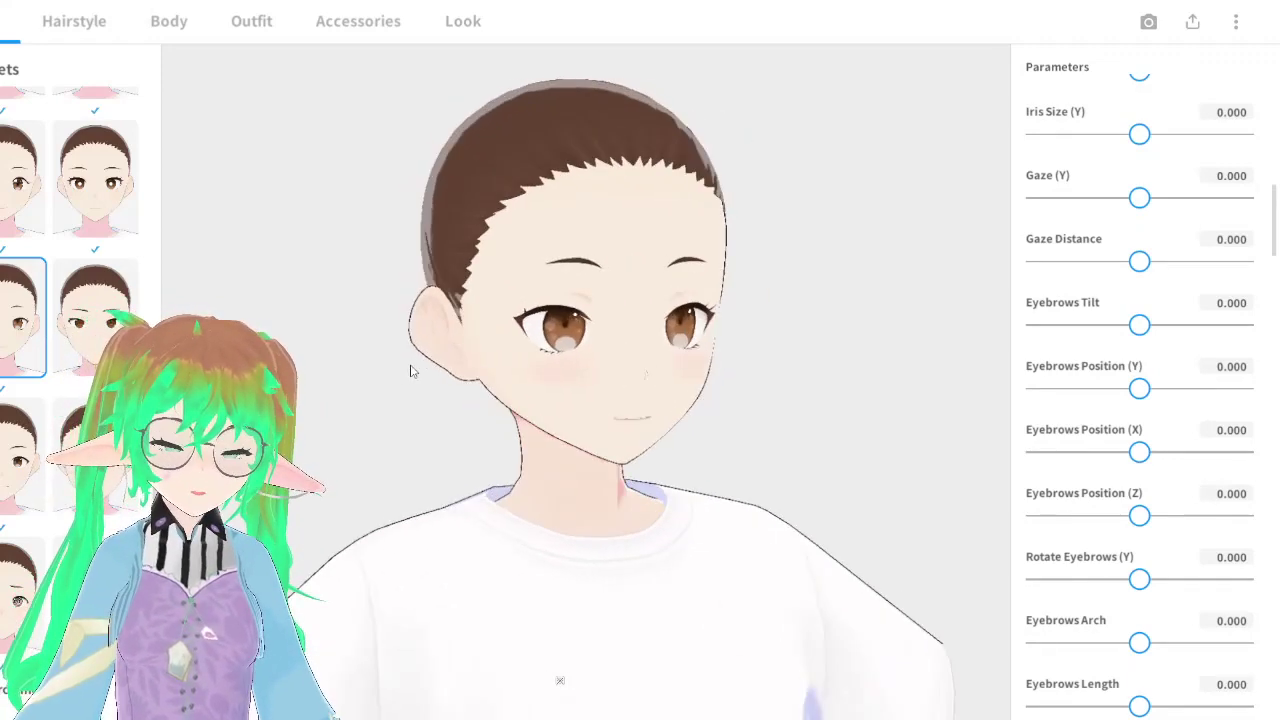
scroll(1097, 316, "down", 1)
scroll(1097, 318, "down", 9)
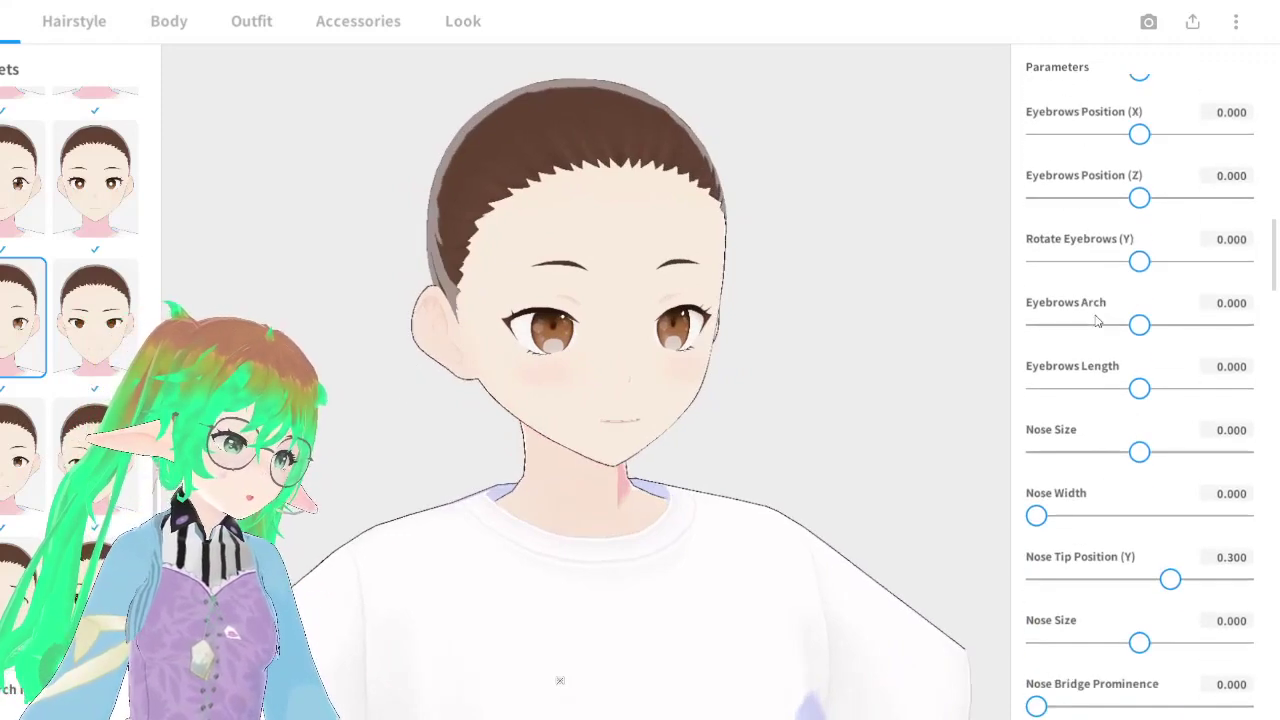
scroll(1097, 320, "up", 10)
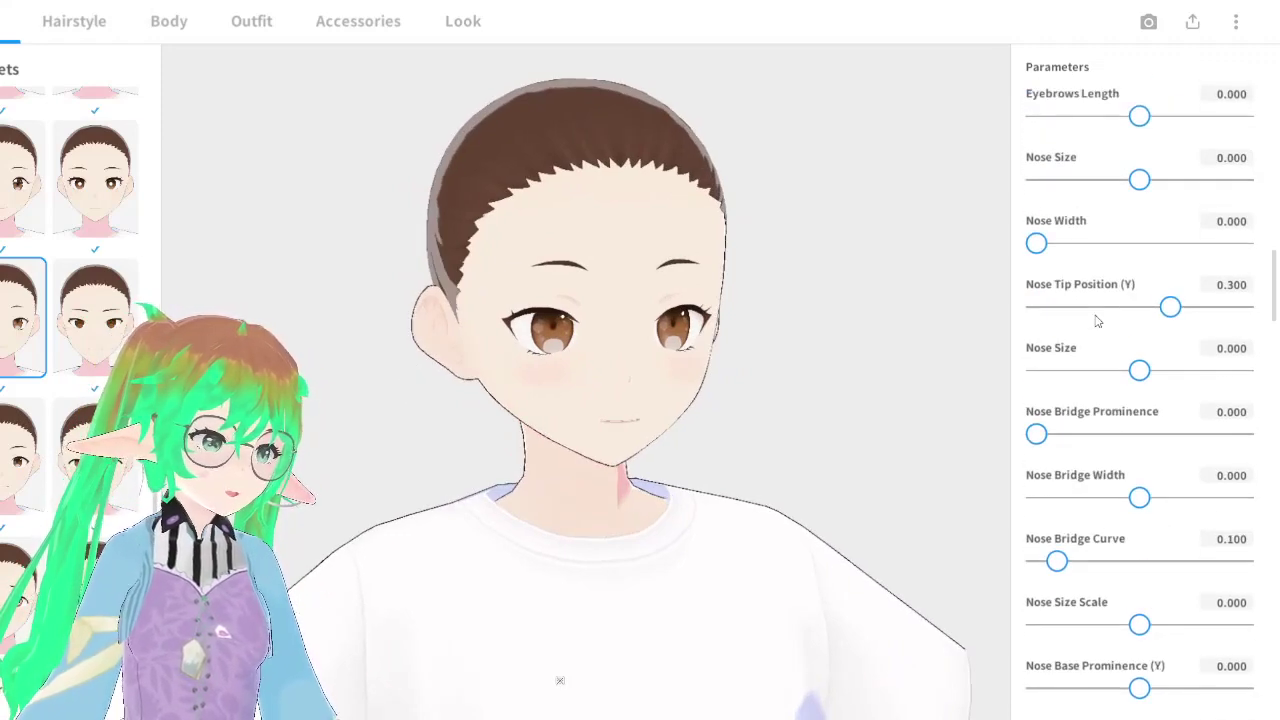
scroll(1097, 320, "up", 10)
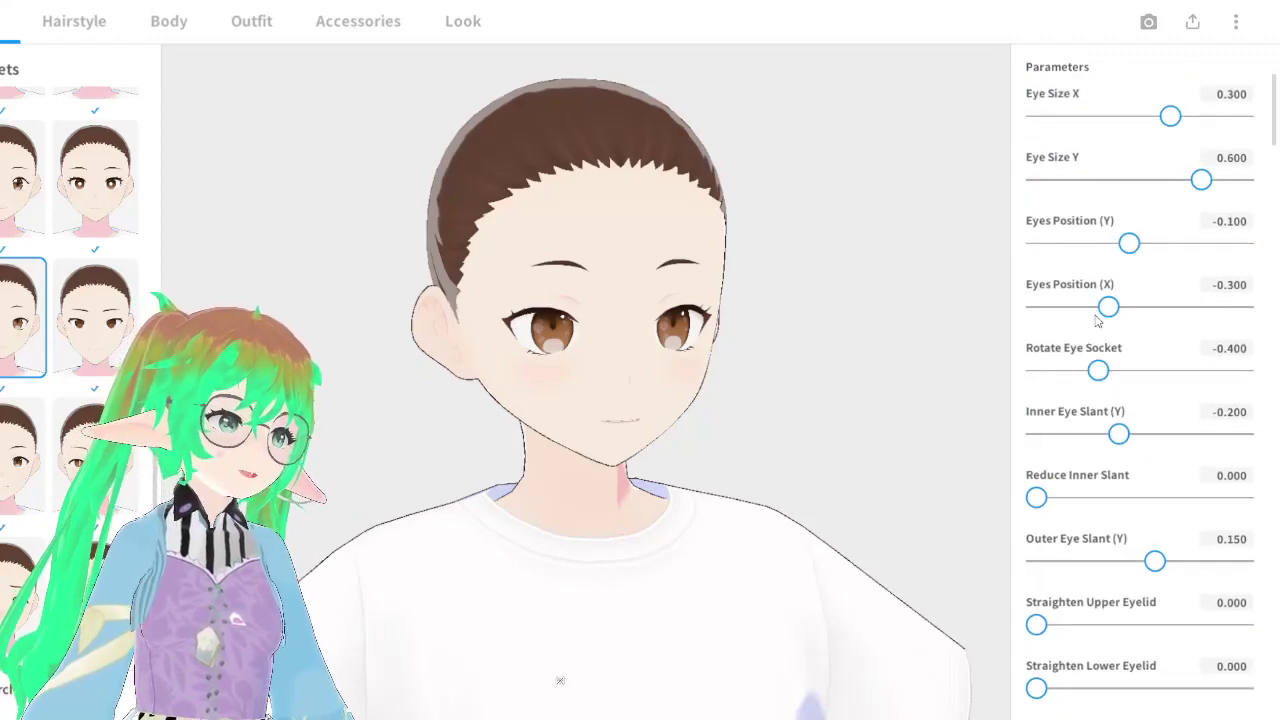
Apply the eye preset with pale oval pupils from the eye sets
scroll(1094, 323, "down", 3)
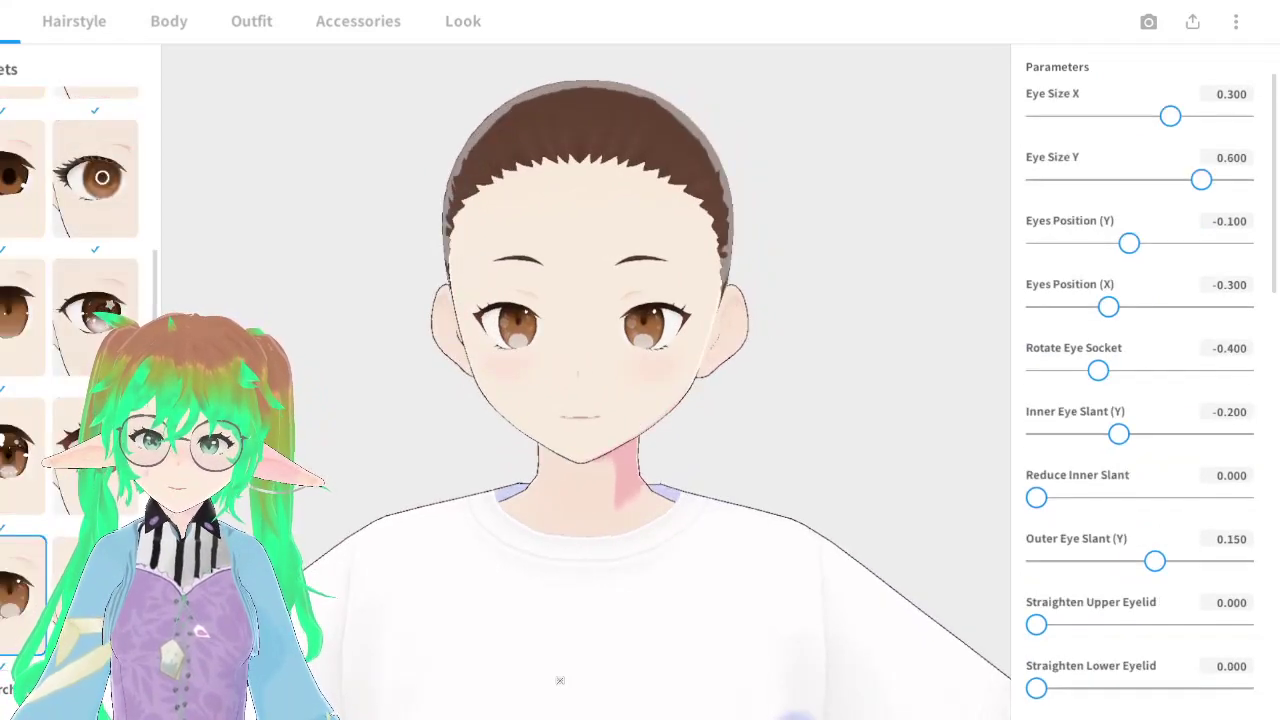
scroll(25, 376, "up", 3)
scroll(25, 376, "up", 2)
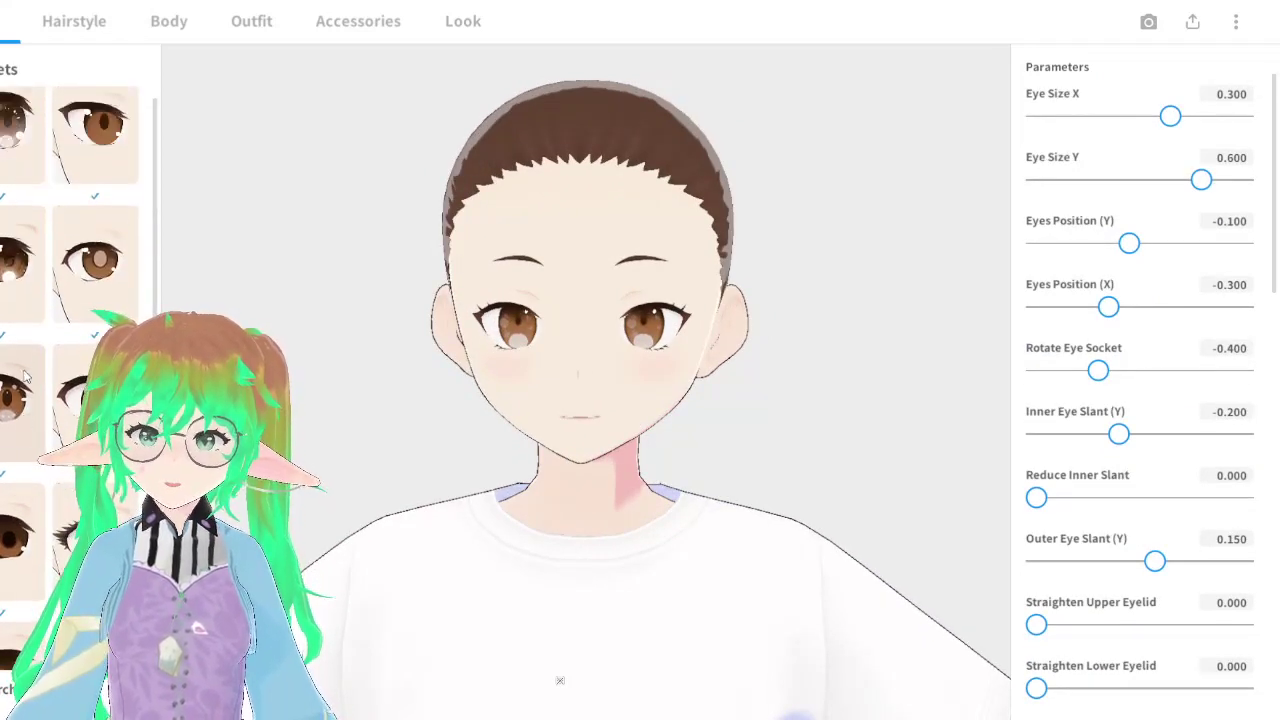
left_click(60, 270)
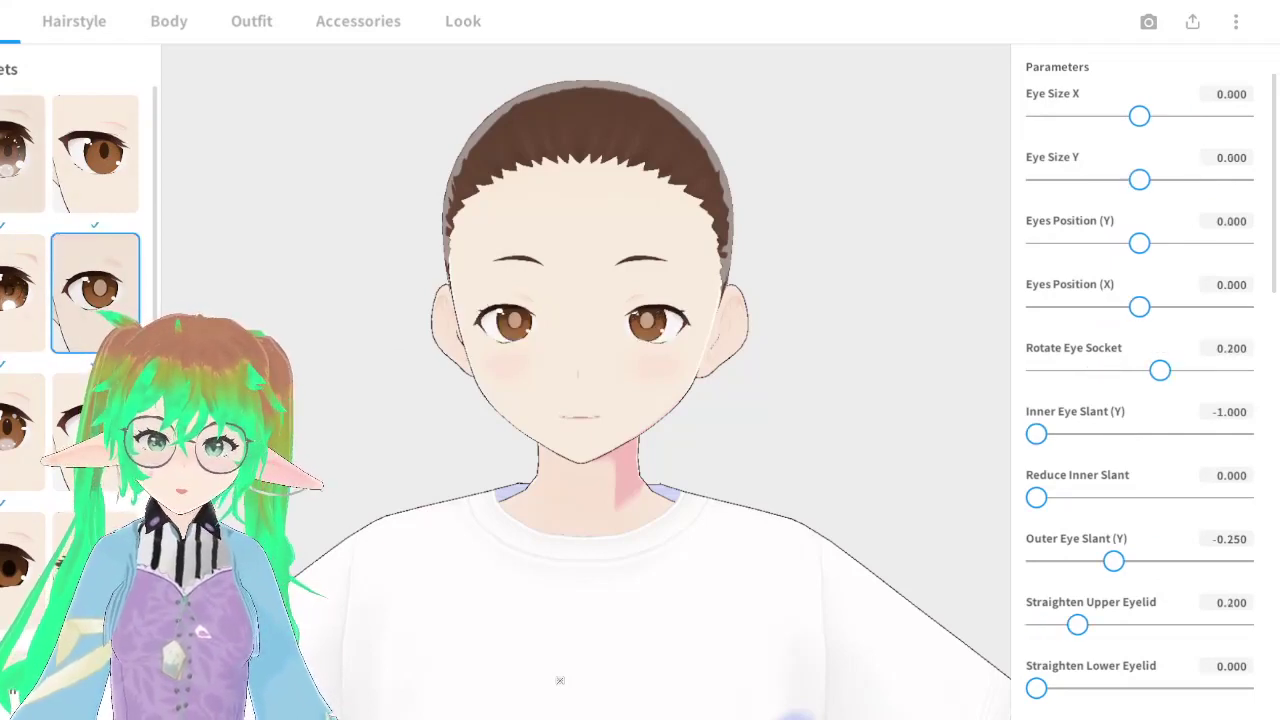
Compare the custom and preset irises and apply the blank white iris preset to both eyes
left_click(3, 125)
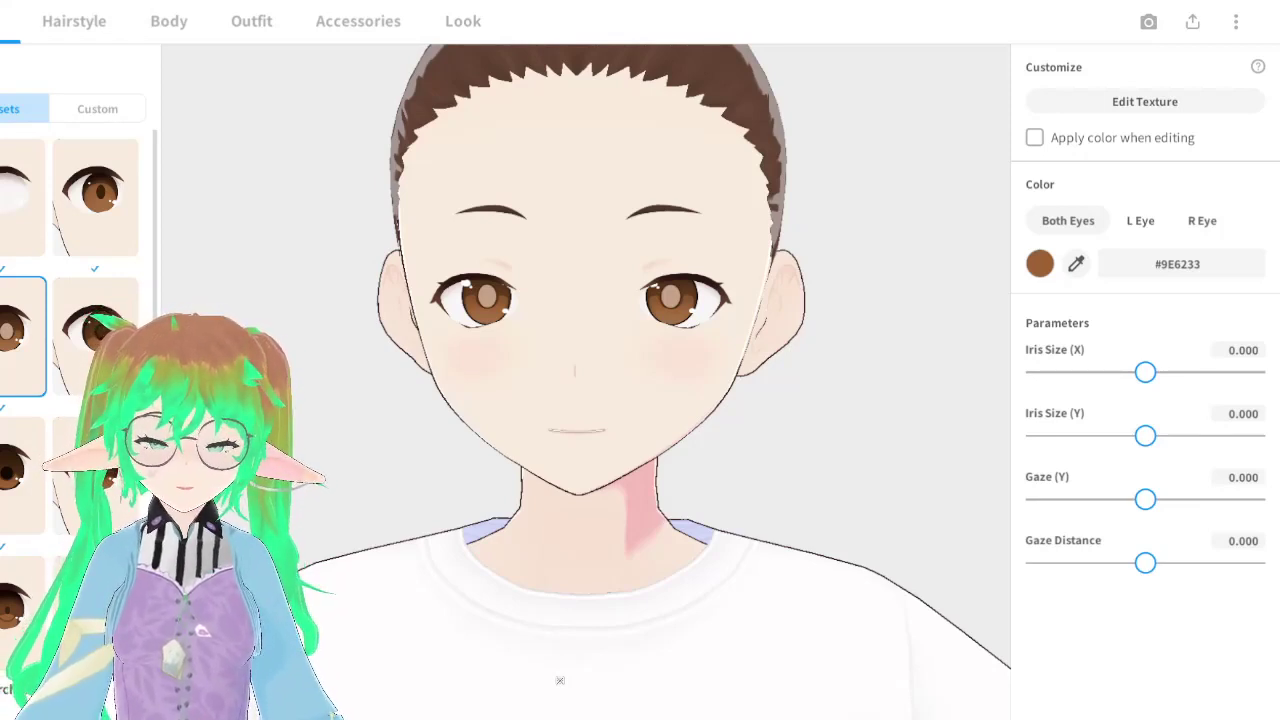
left_click(104, 109)
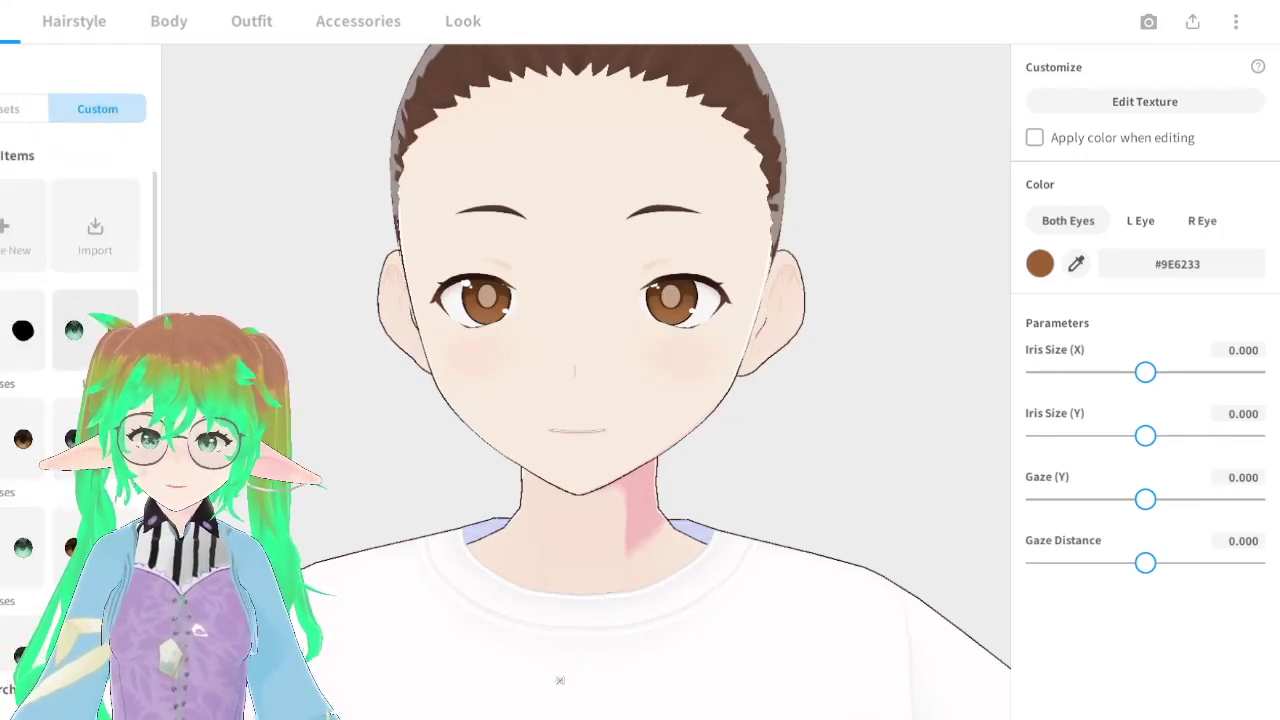
left_click(18, 118)
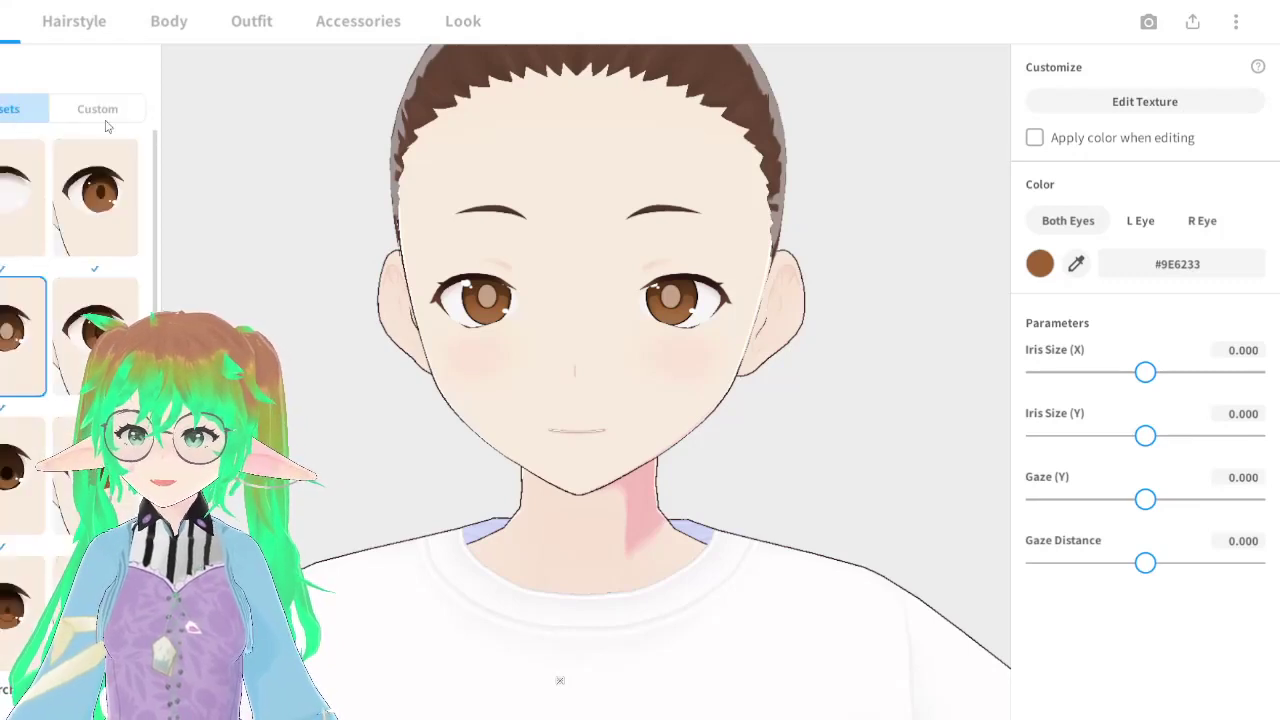
left_click(22, 175)
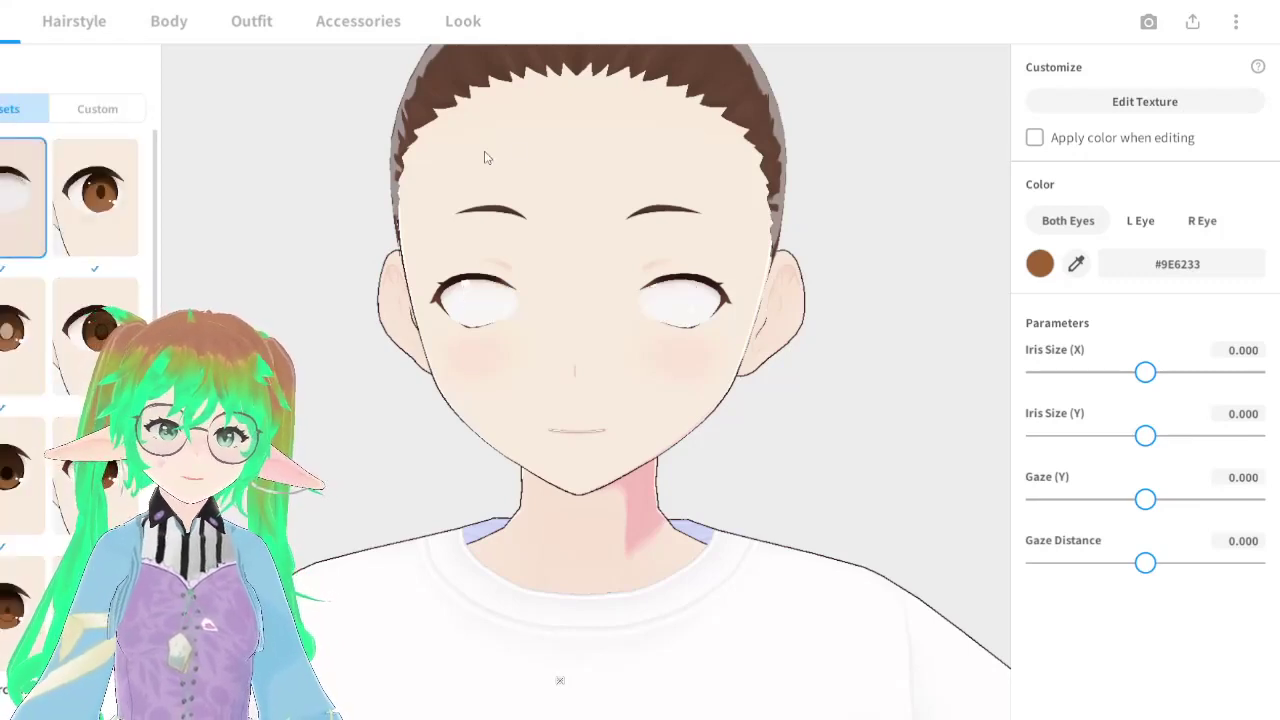
Inspect the blank iris texture and its Default Design layer options in the Texture Editor, closing it without saving
left_click(1104, 102)
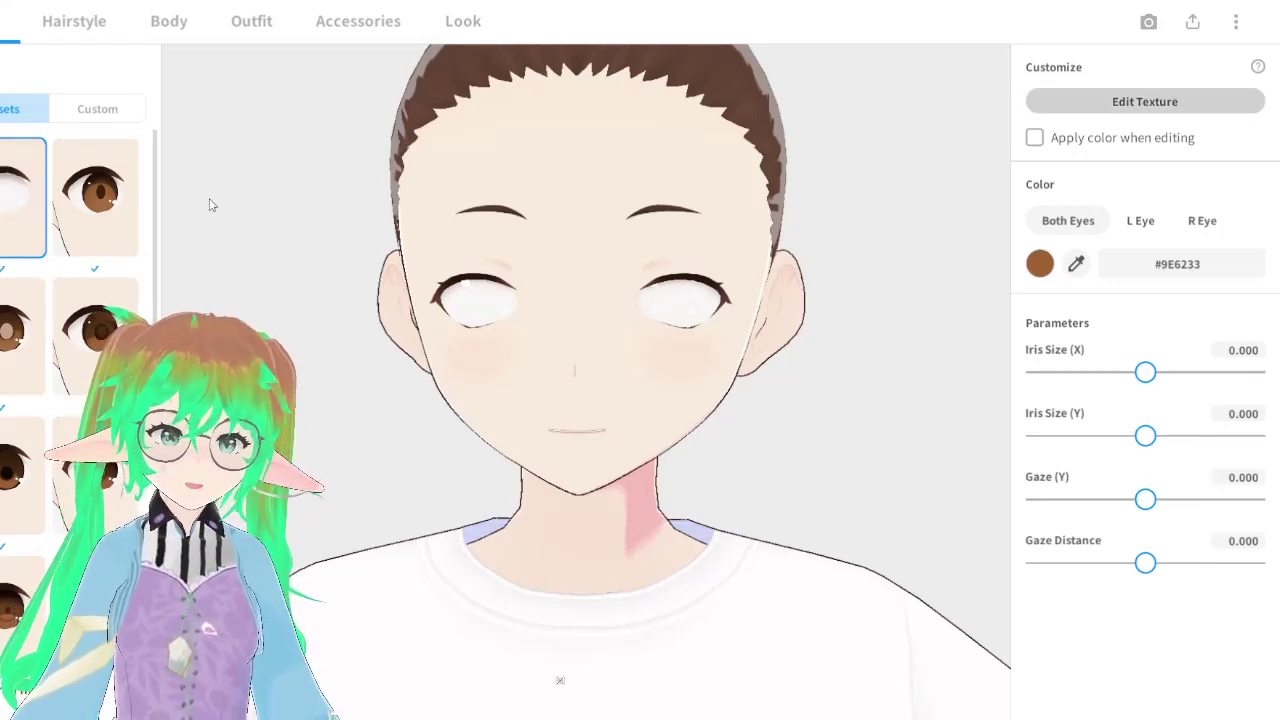
left_click(1036, 110)
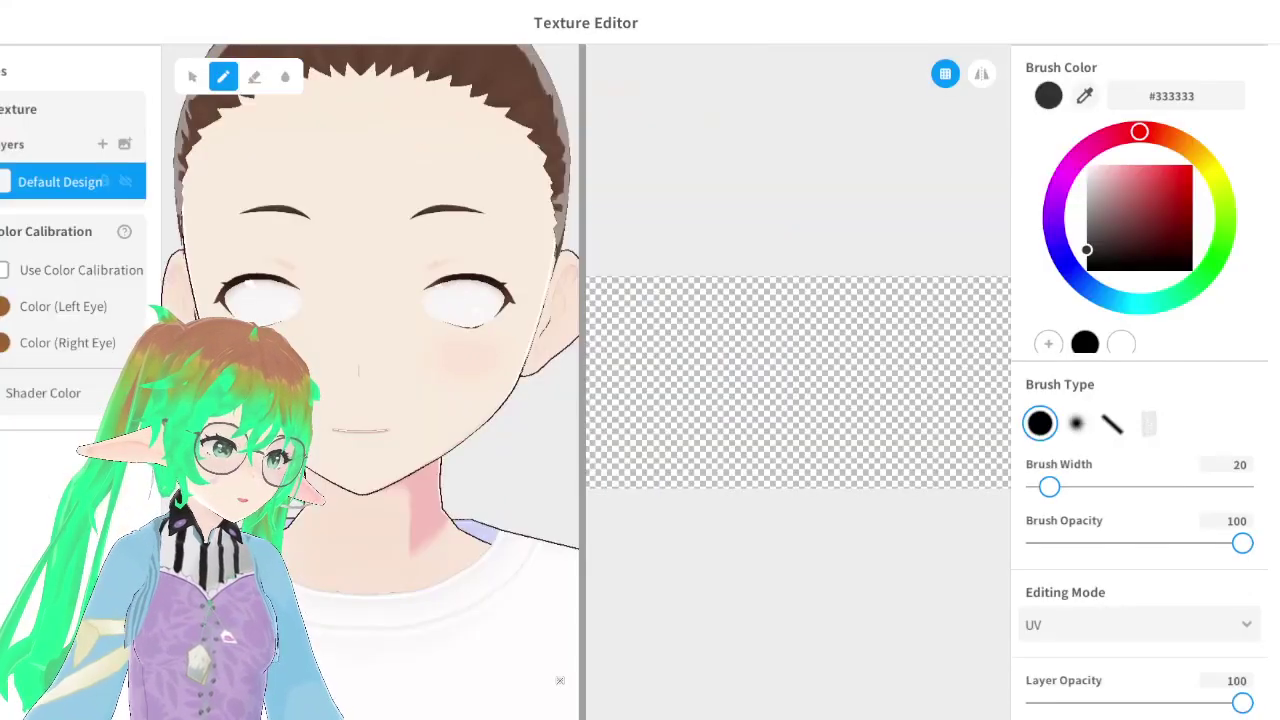
right_click(24, 185)
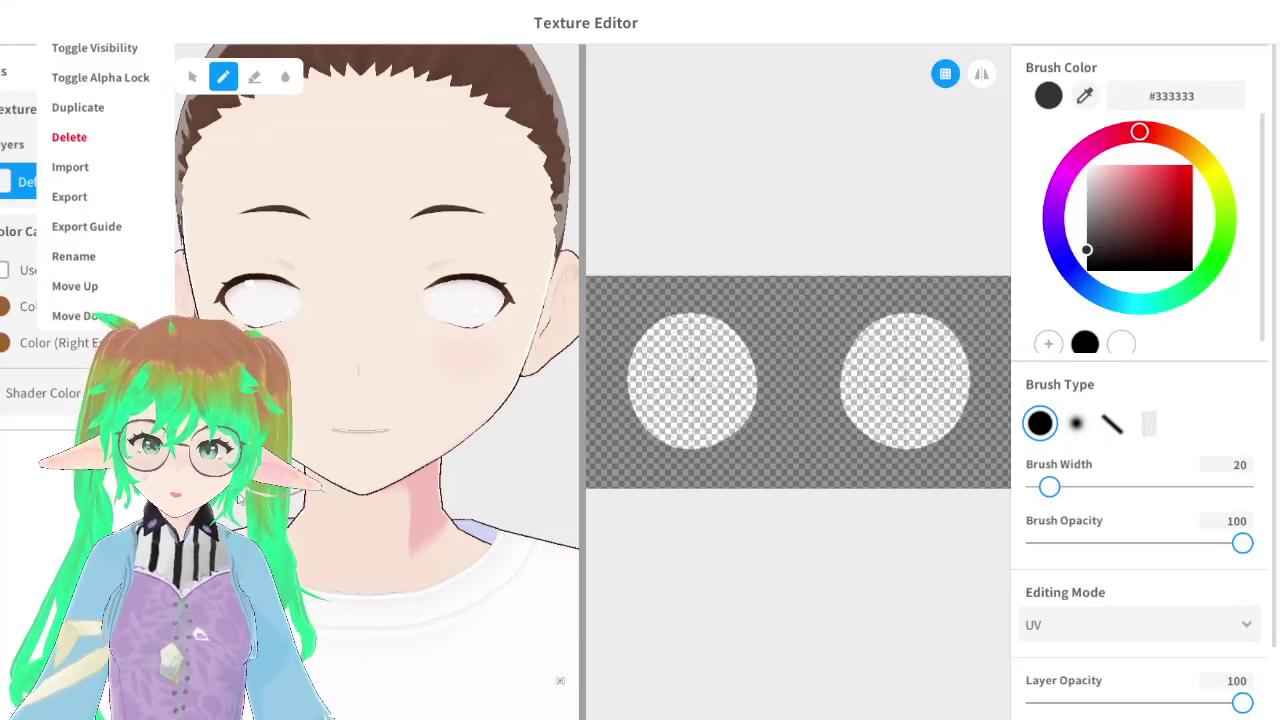
left_click(421, 402)
scroll(421, 402, "up", 3)
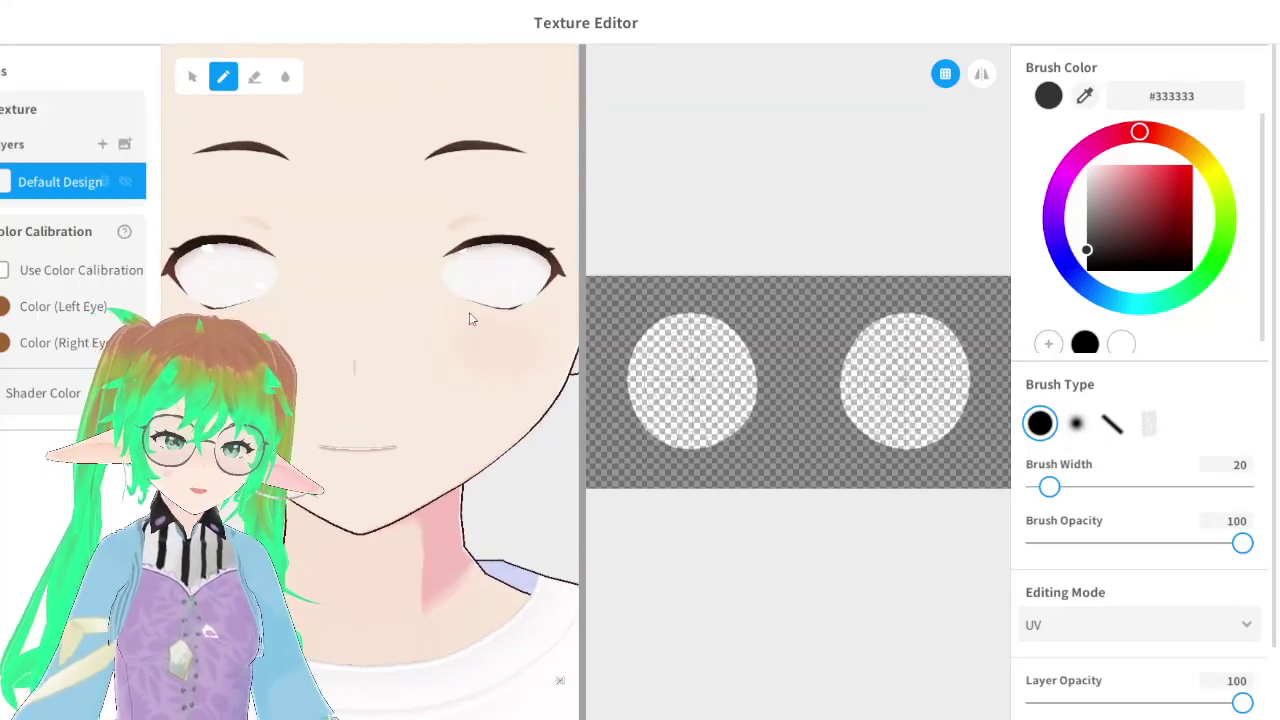
scroll(360, 376, "down", 1)
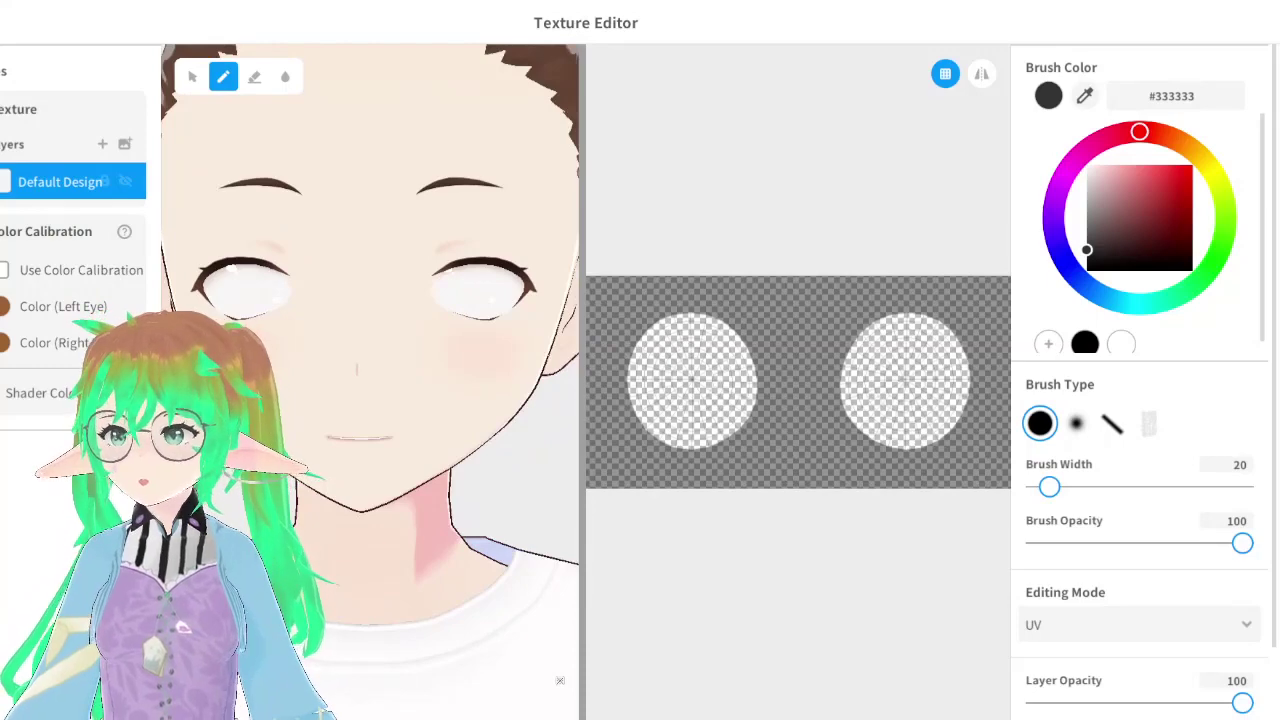
key("Escape")
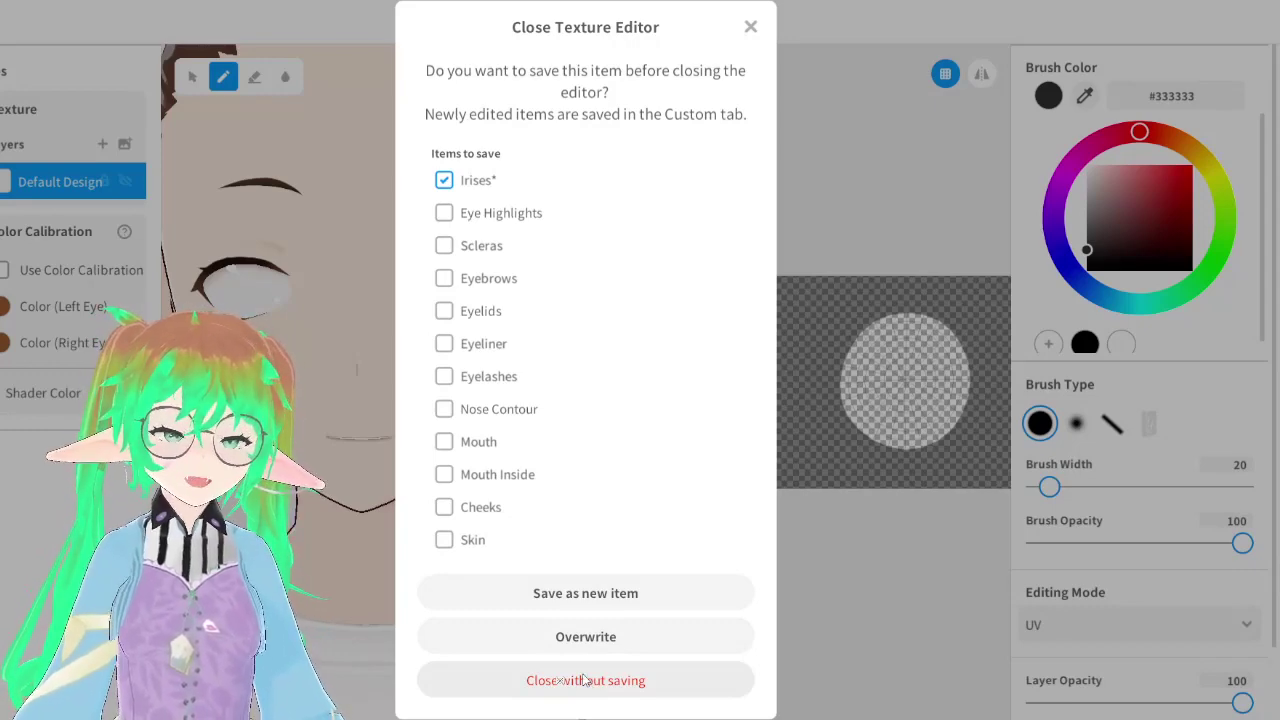
left_click(586, 680)
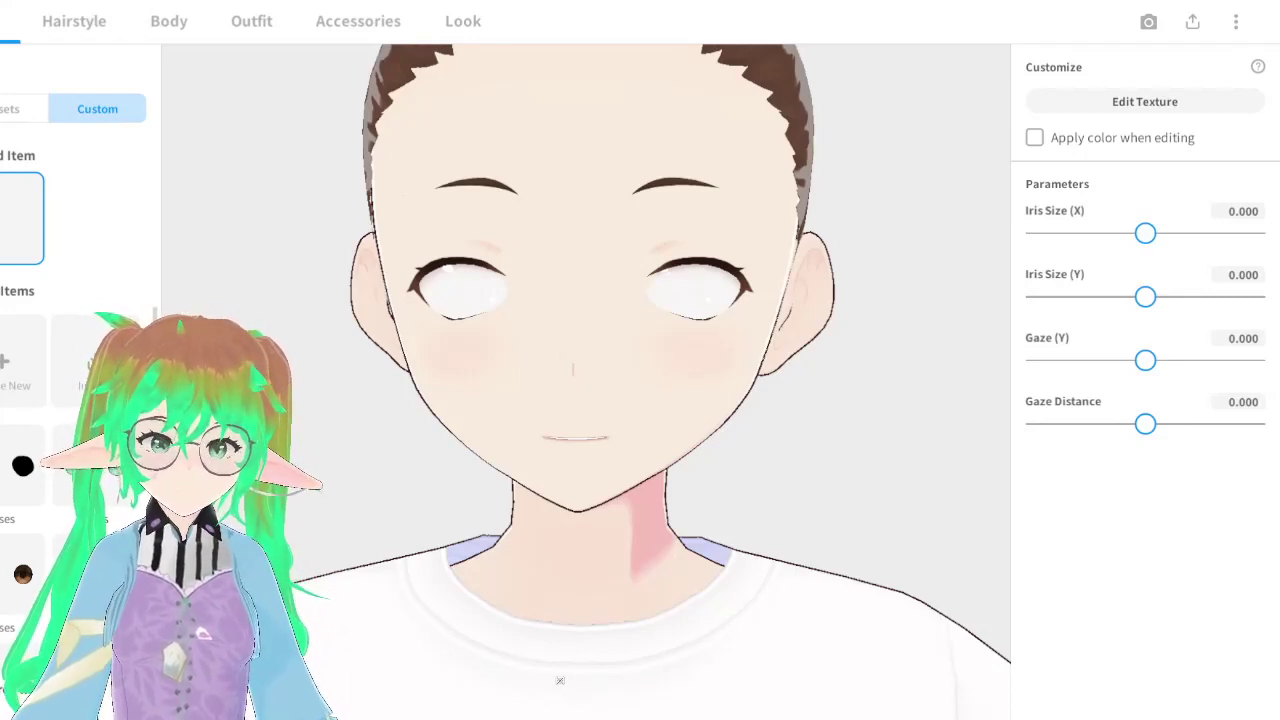
Apply a short brown preset as the character's front hair and display the custom front hair items
left_click(74, 21)
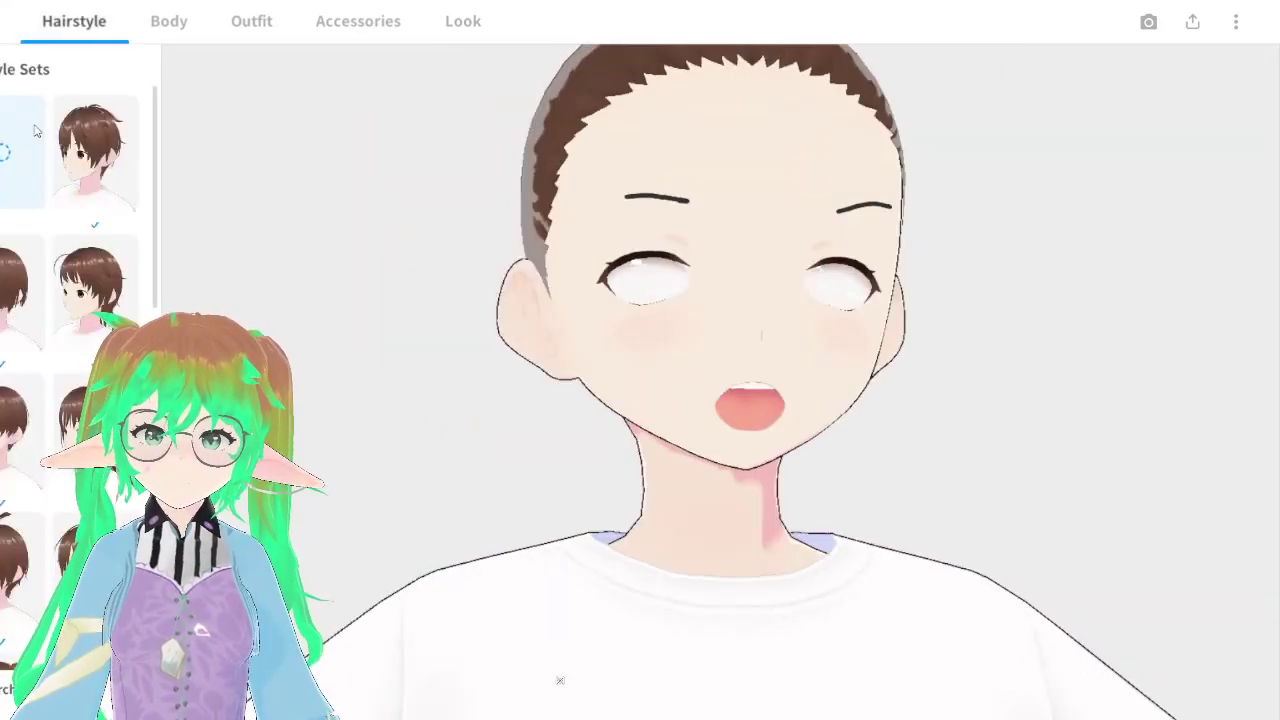
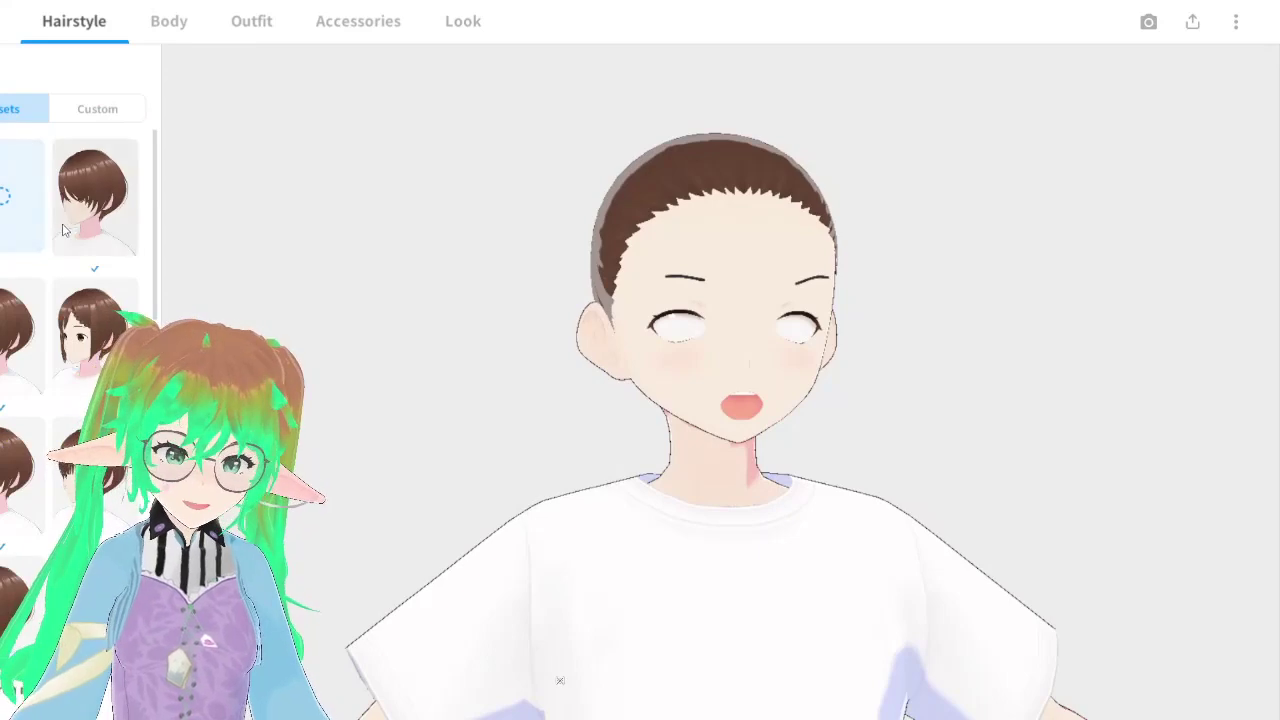
left_click(68, 110)
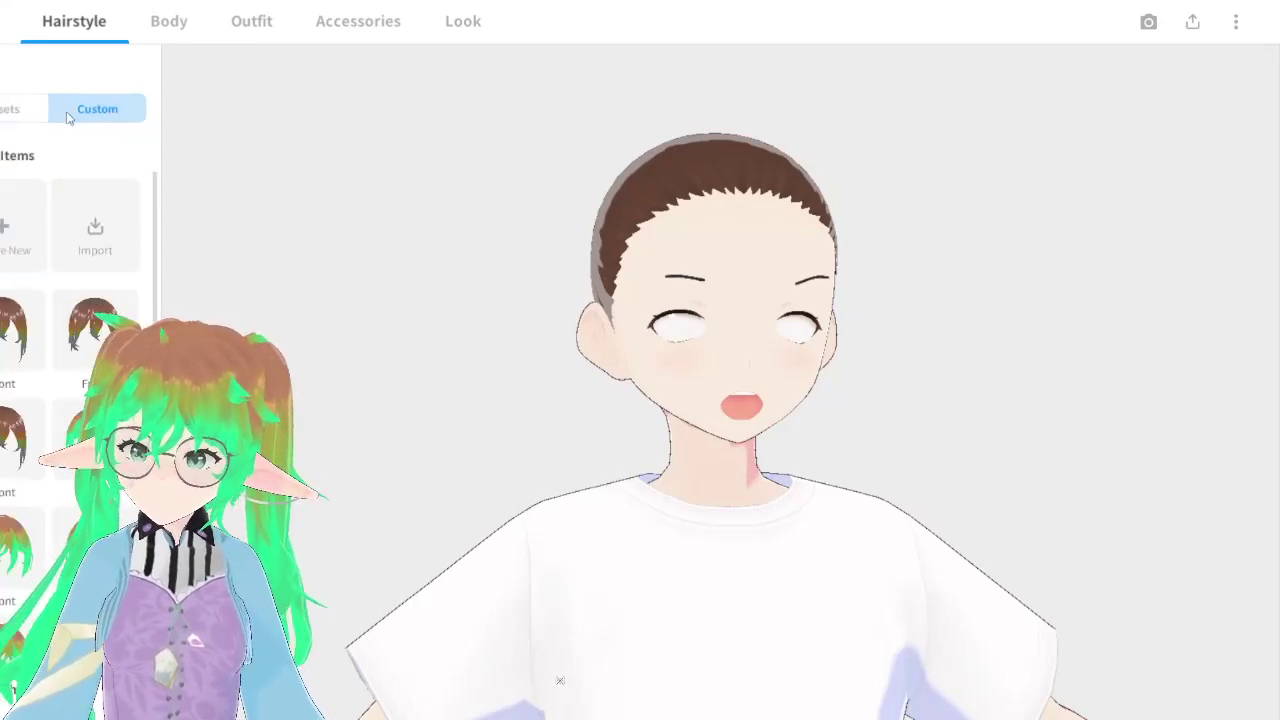
left_click(21, 116)
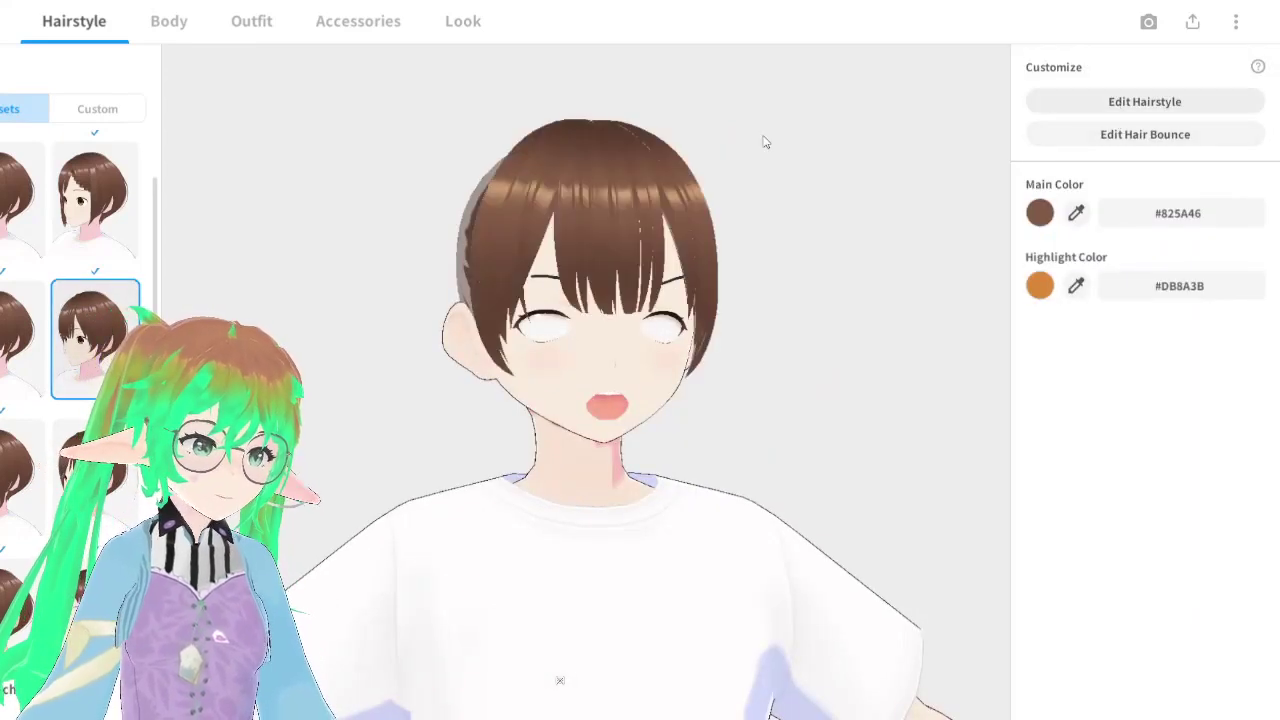
left_click(89, 113)
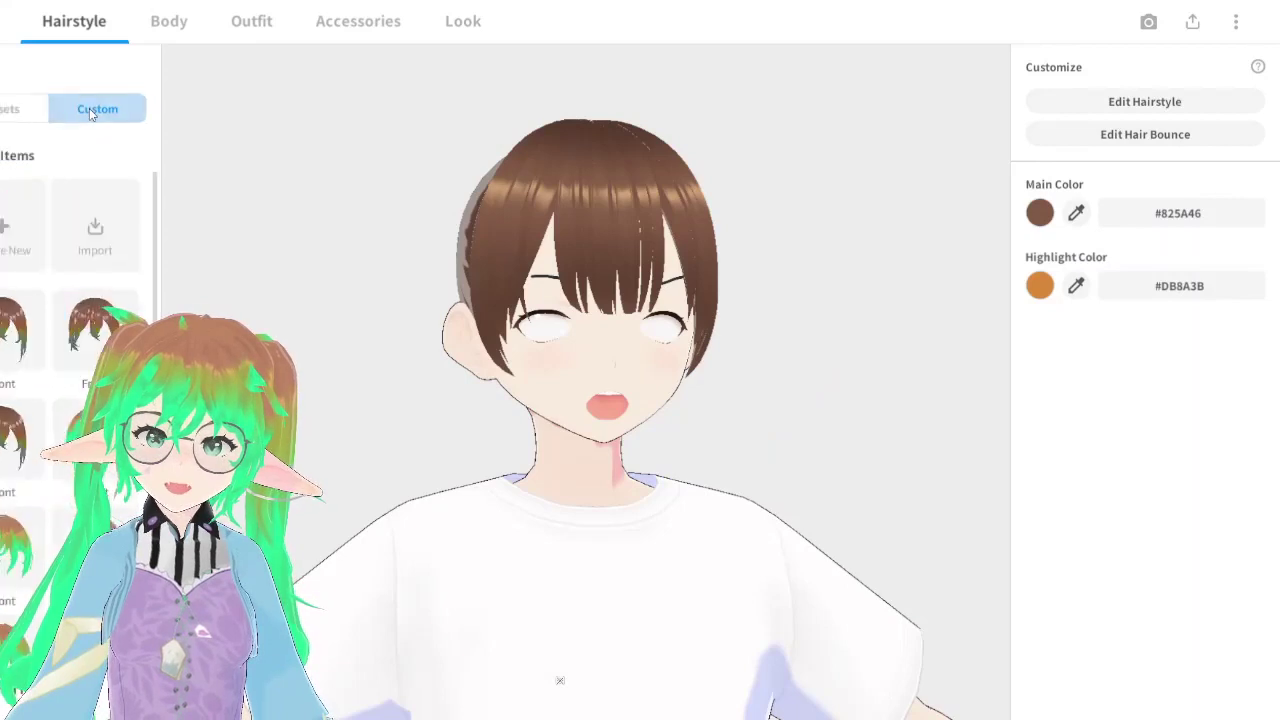
Create a new custom front hair item, open it in the hairstyle editor, and show the Freehand Group 1 guide mesh
left_click(4, 225)
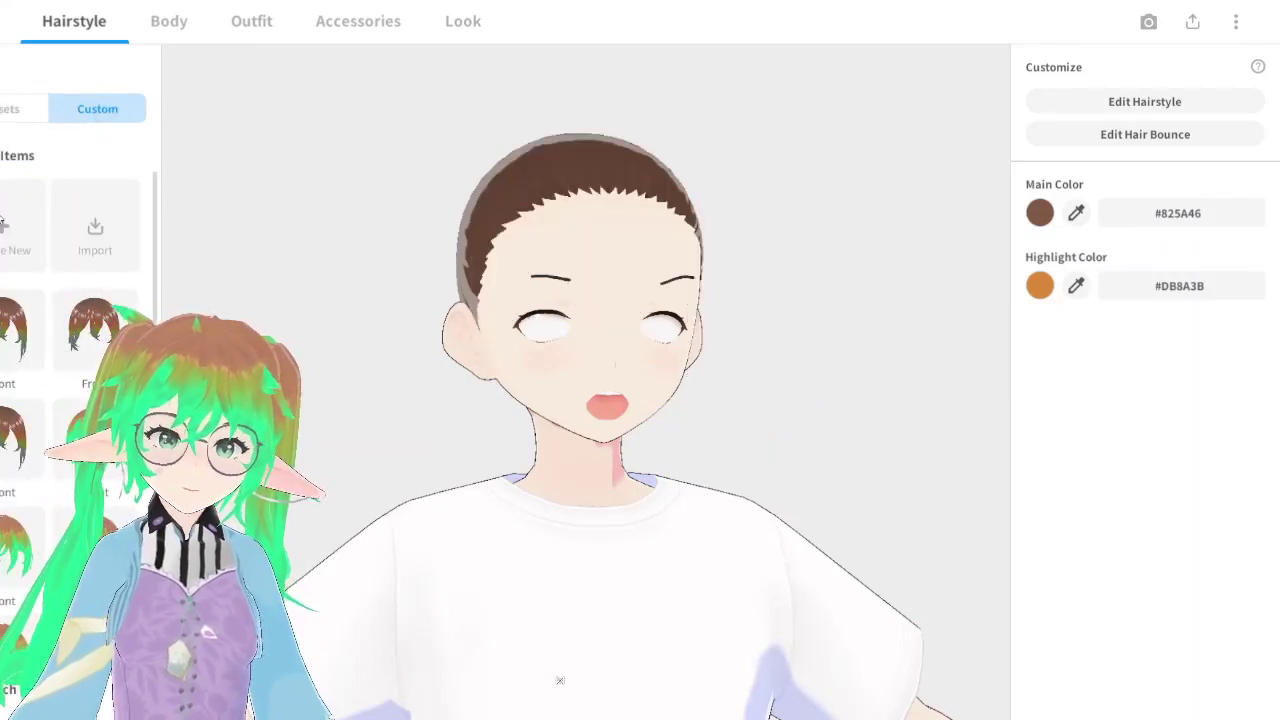
left_click(1034, 104)
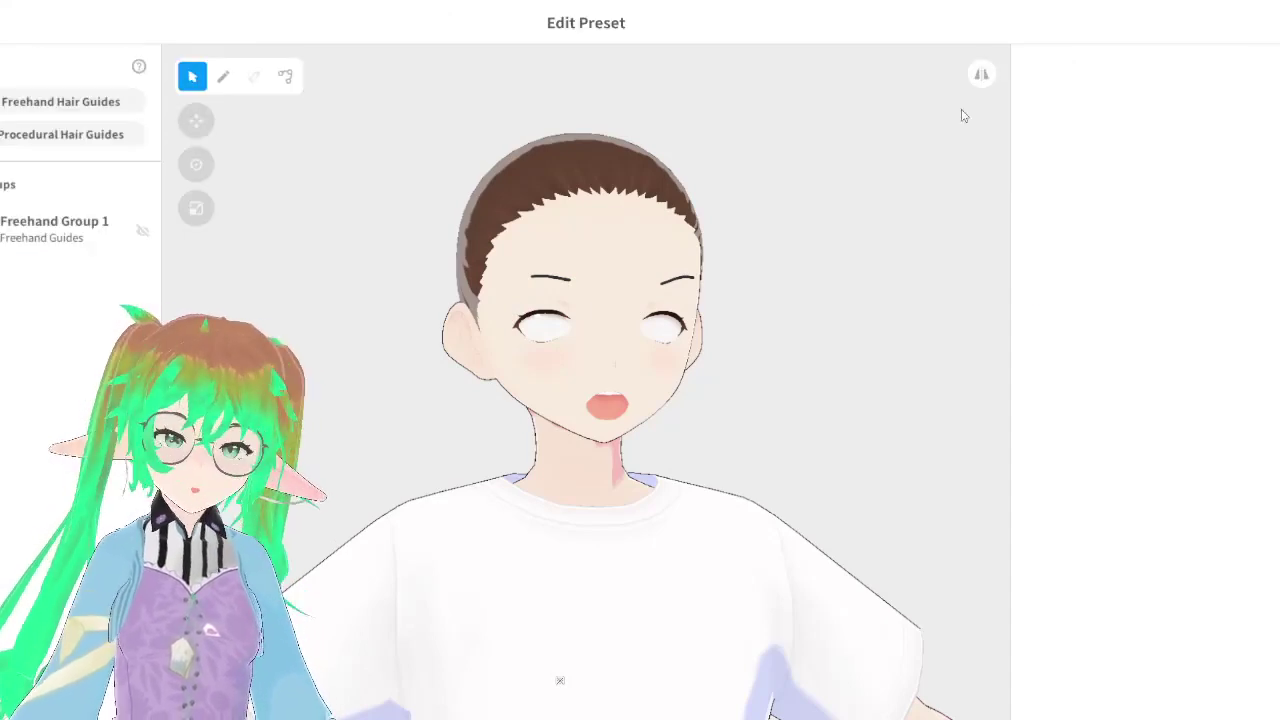
left_click(223, 77)
right_click_drag(329, 209, 347, 256)
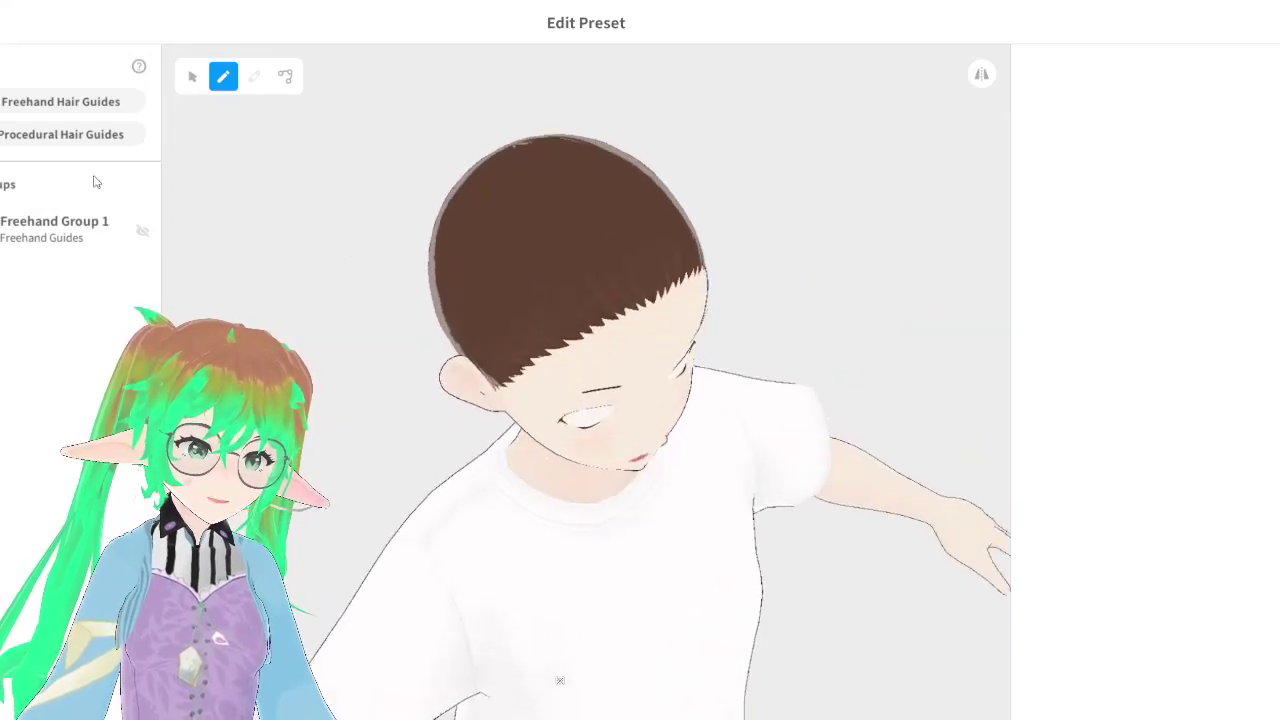
left_click(30, 224)
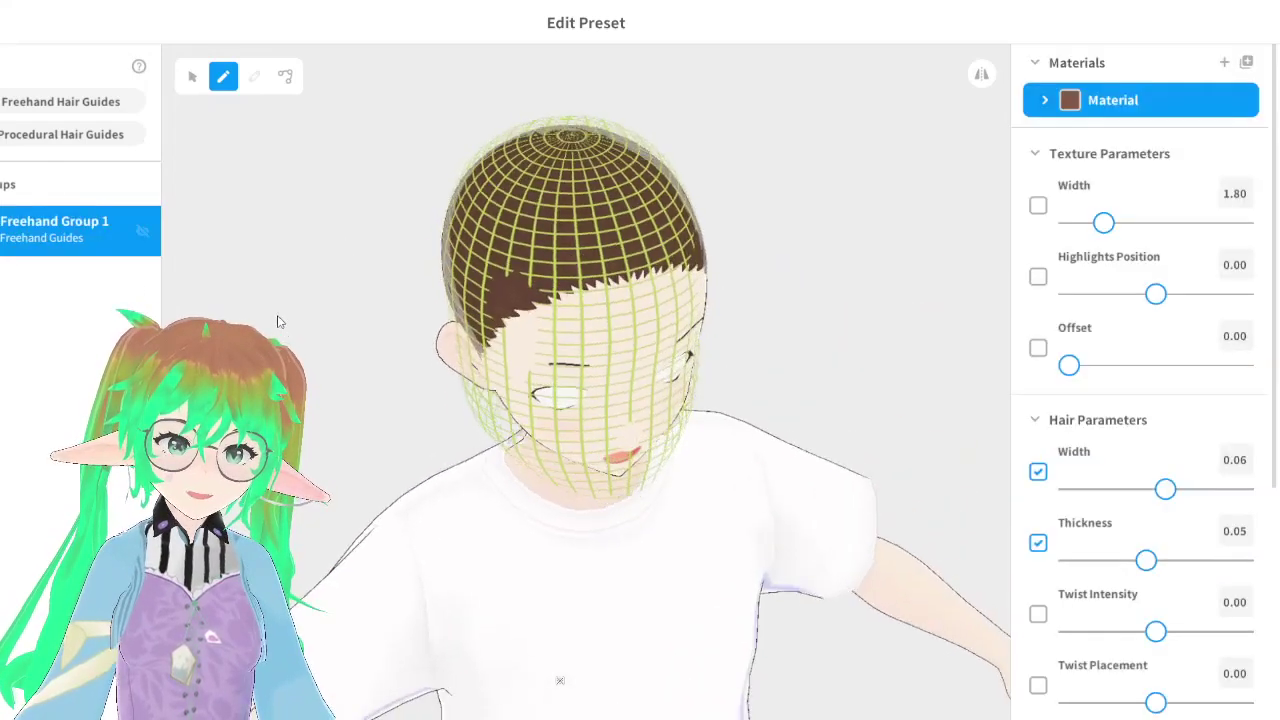
right_click_drag(341, 323, 539, 313)
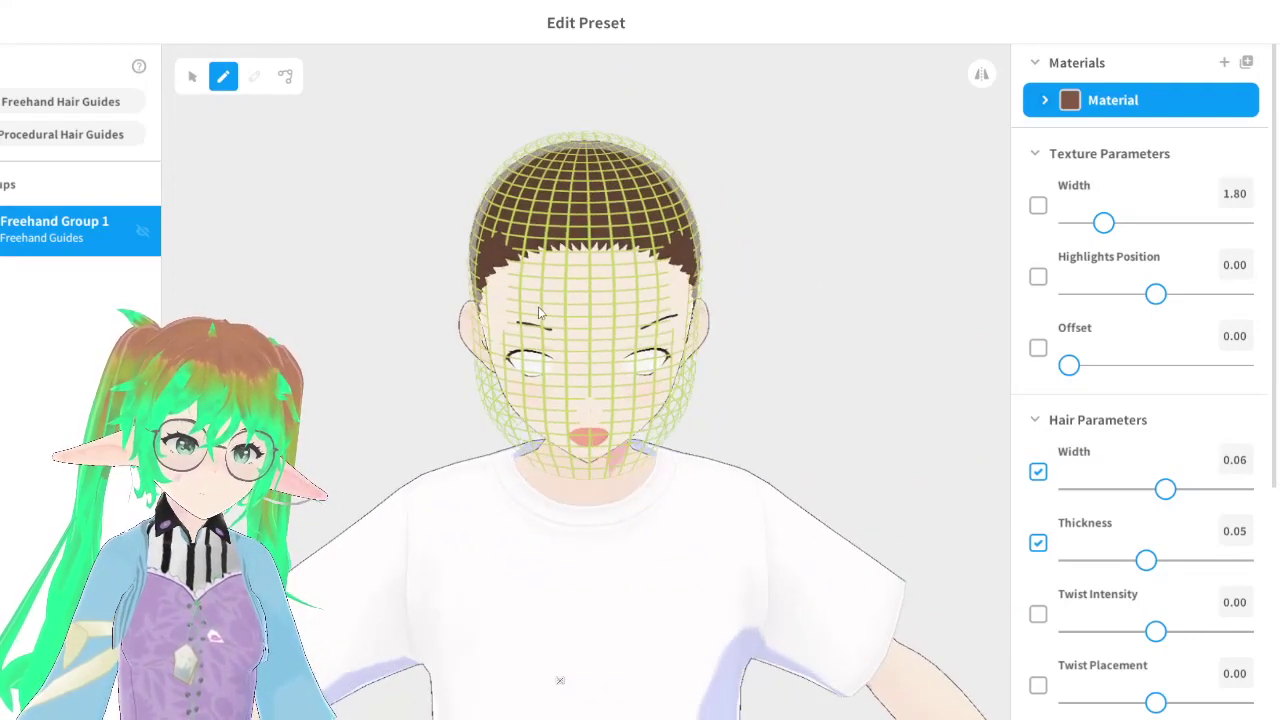
Examine the guide mesh's control points, and draw a curved brush strand from the crown down the side of the face to the jaw
left_click(192, 80)
right_click_drag(564, 280, 607, 277)
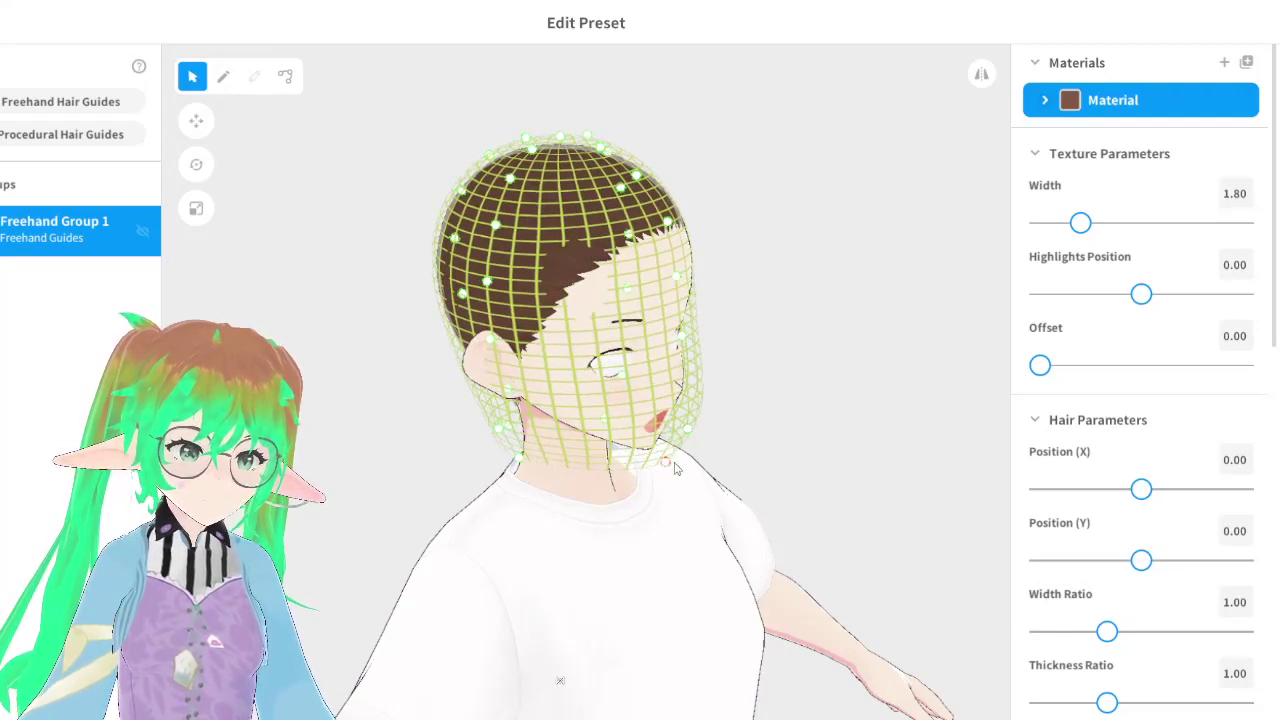
right_click_drag(661, 448, 570, 430)
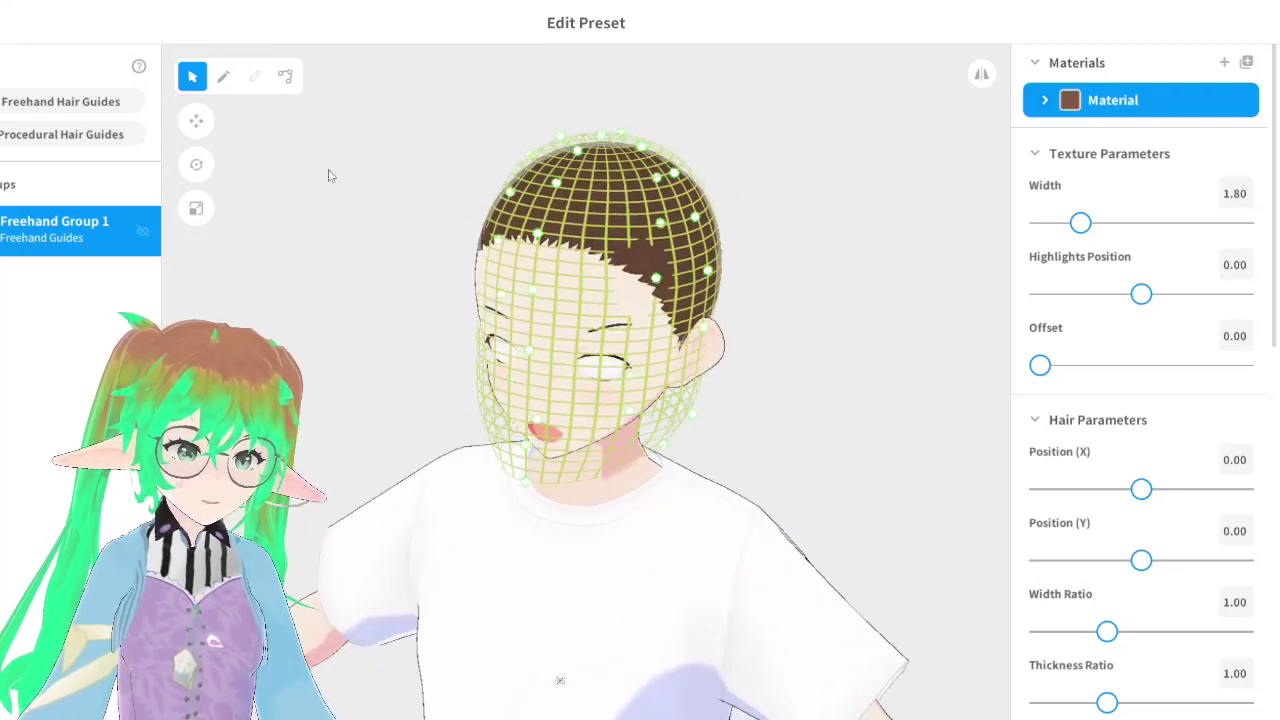
right_click_drag(480, 380, 555, 322)
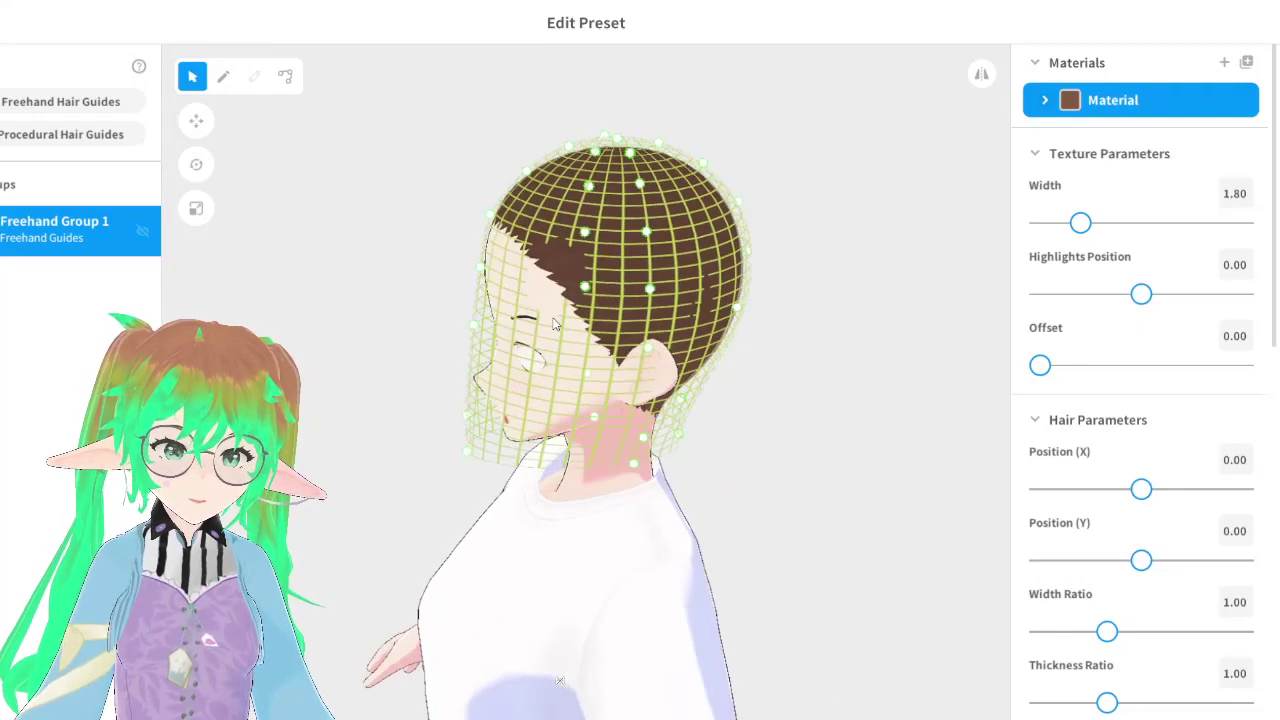
left_click(223, 76)
mouse_move(632, 231)
left_mouse_down()
mouse_move(682, 340)
mouse_move(668, 430)
mouse_move(645, 448)
left_mouse_up()
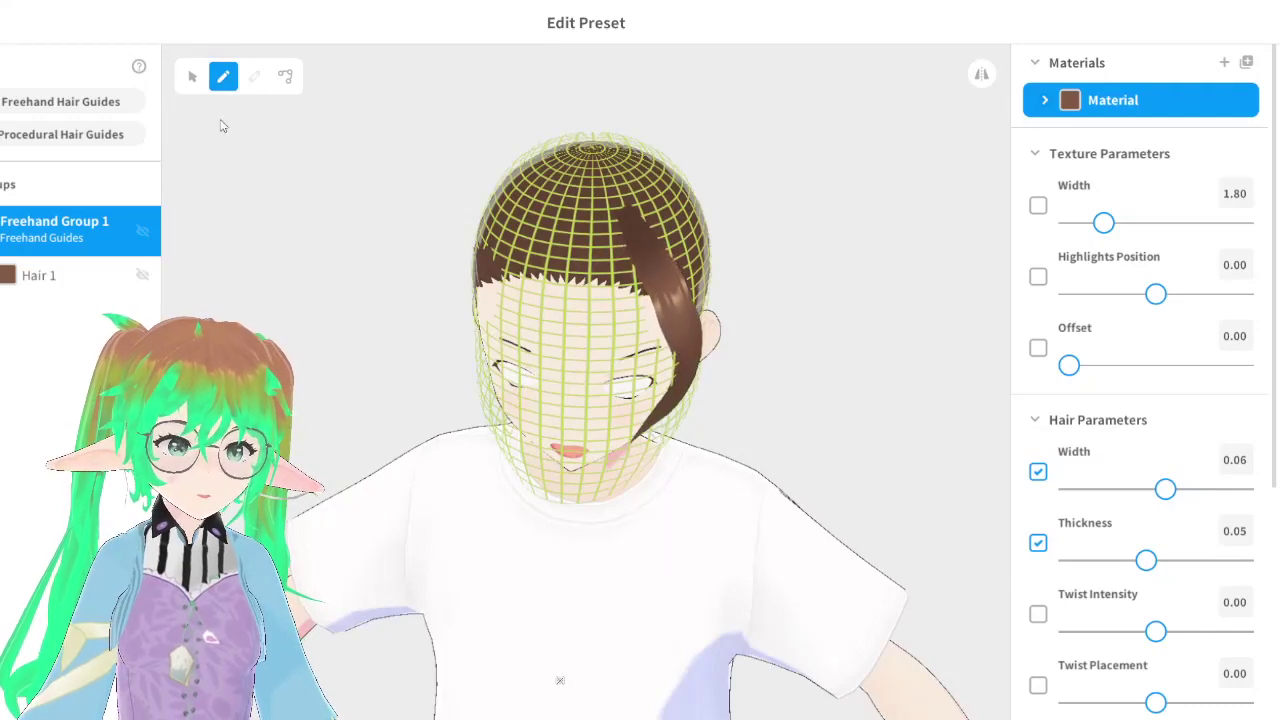
Reshape the guide mesh by pulling its upper control points outward and upward from the top of the head
left_click(194, 78)
mouse_move(309, 210)
right_mouse_down()
mouse_move(343, 194)
mouse_move(327, 203)
right_mouse_up()
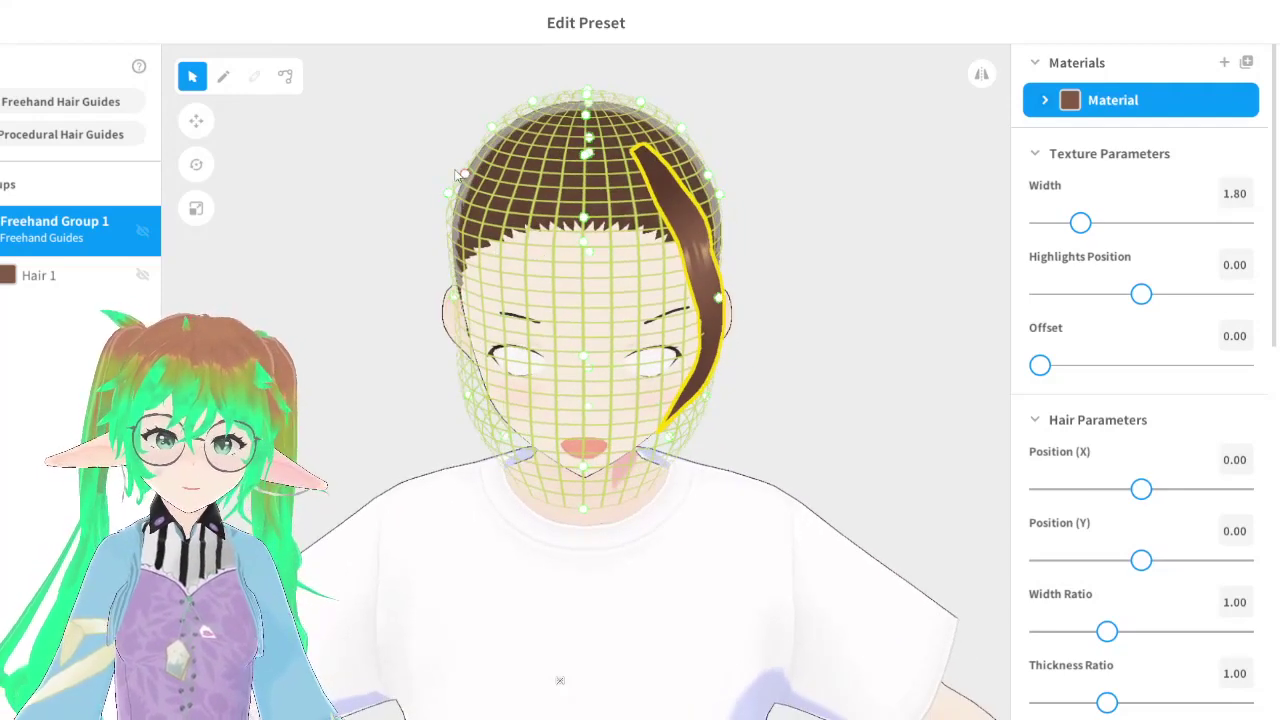
left_click_drag(412, 163, 408, 93)
left_click_drag(538, 96, 537, 88)
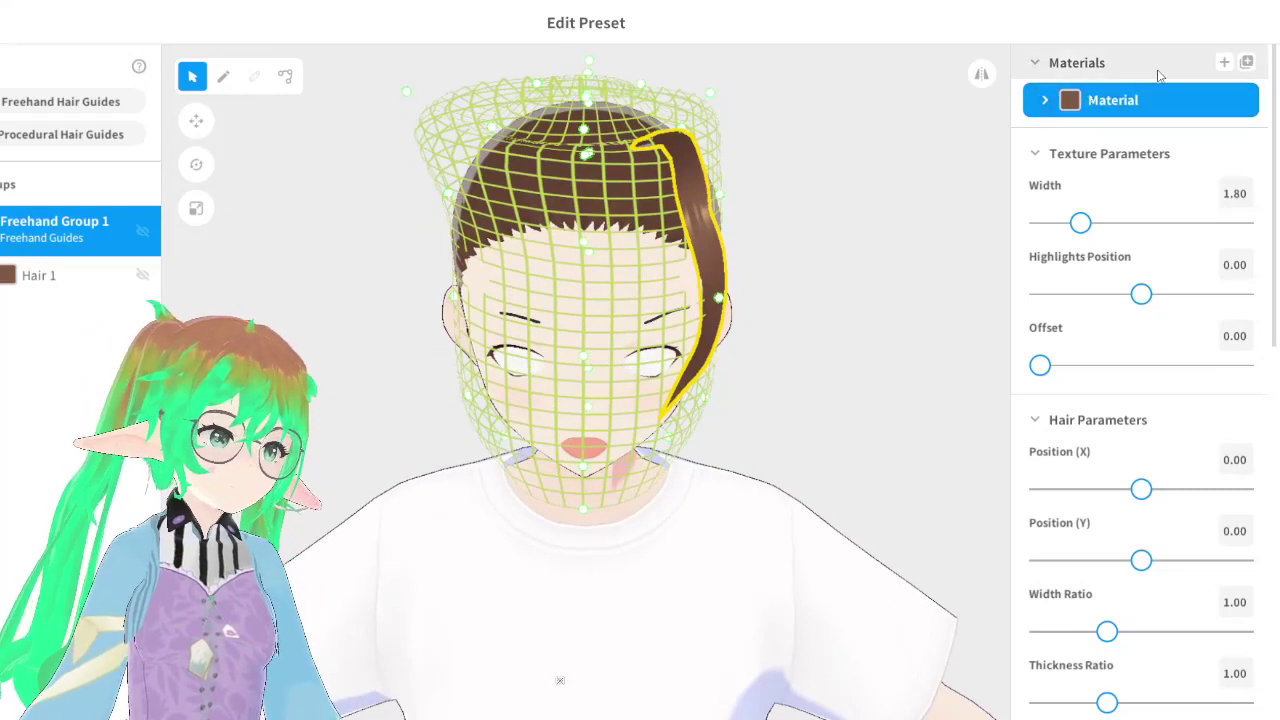
Add a second hair material, assign it to Freehand Group 1, and open its texture for editing
left_click(1216, 65)
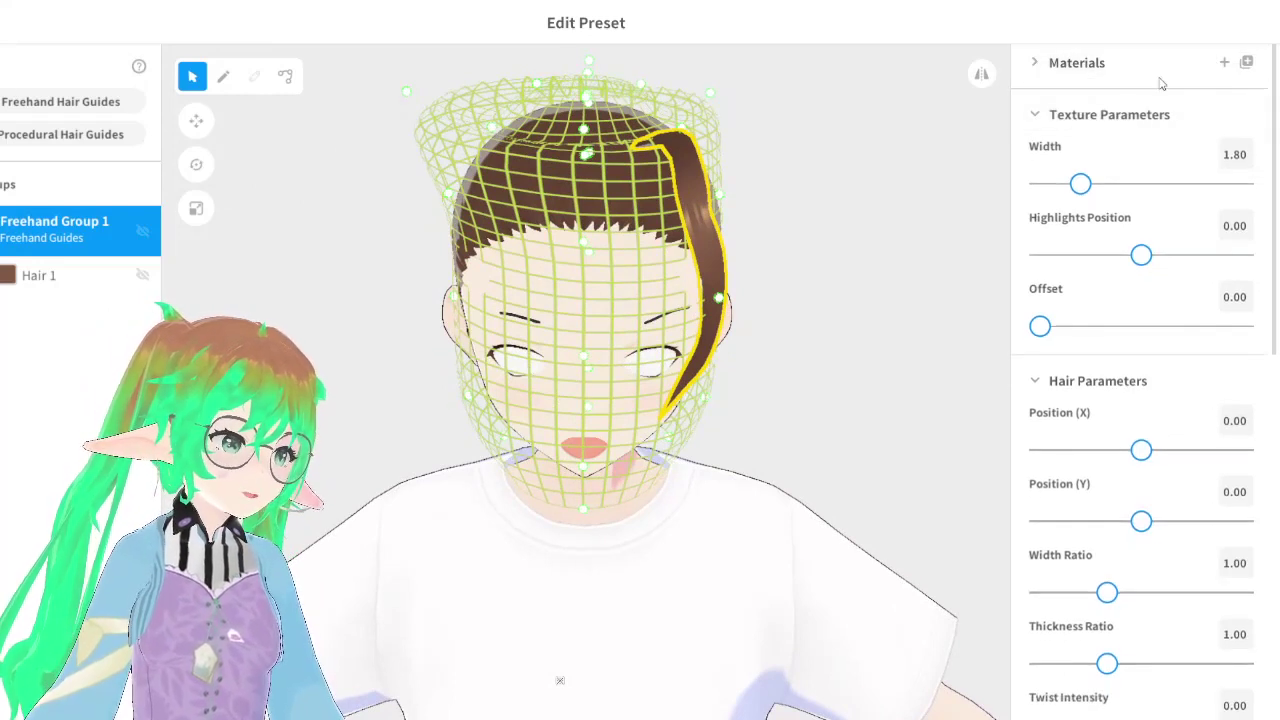
left_click(1032, 65)
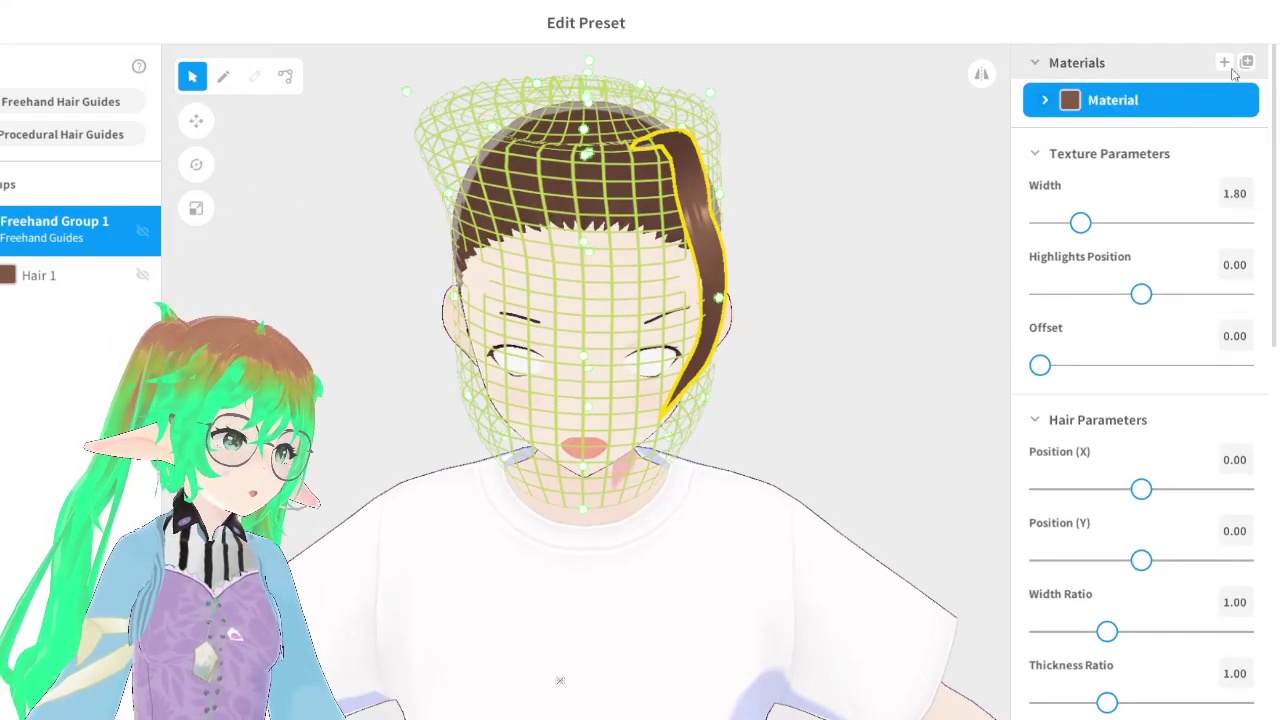
left_click(1227, 64)
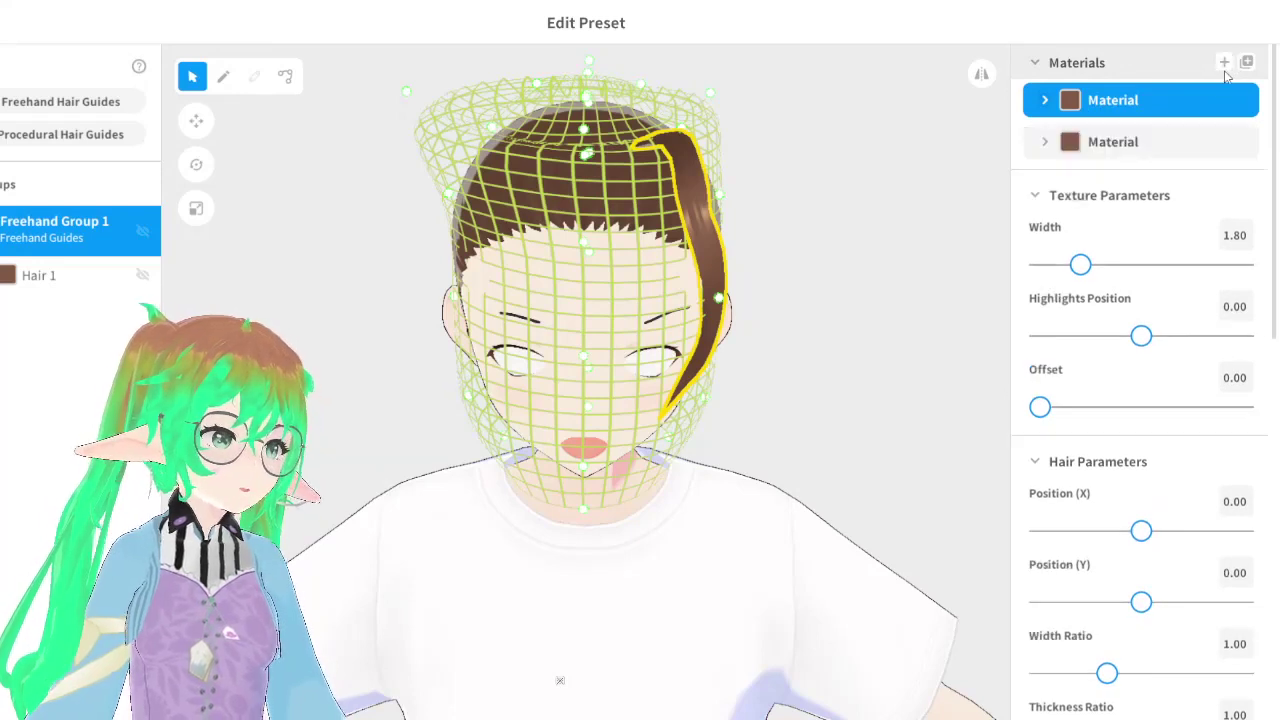
left_click(1134, 155)
left_click(1044, 142)
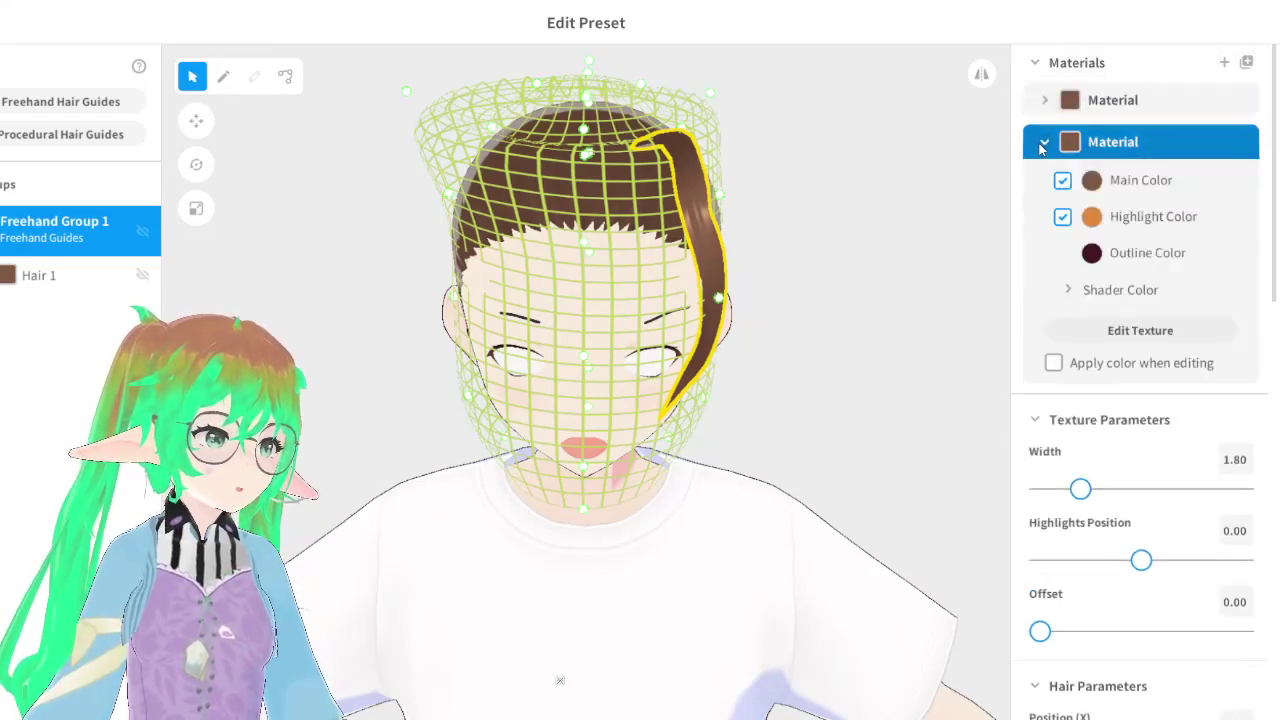
left_click(1130, 332)
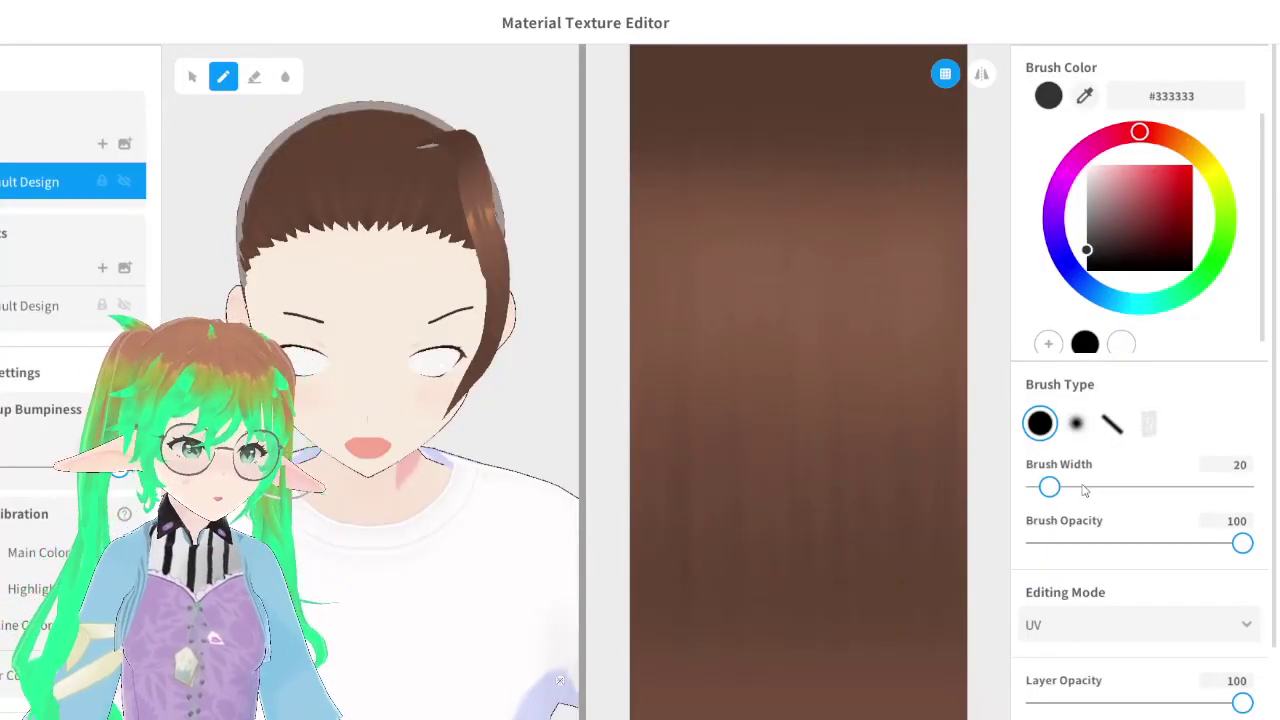
Paint broad #333333 strokes across the second hair material's texture with a brush width of 198, and return to the hairstyle editor
left_click_drag(1085, 488, 1172, 487)
mouse_move(740, 282)
left_mouse_down()
mouse_move(666, 514)
mouse_move(925, 273)
mouse_move(843, 514)
mouse_move(830, 690)
left_mouse_up()
left_click_drag(390, 388, 338, 390)
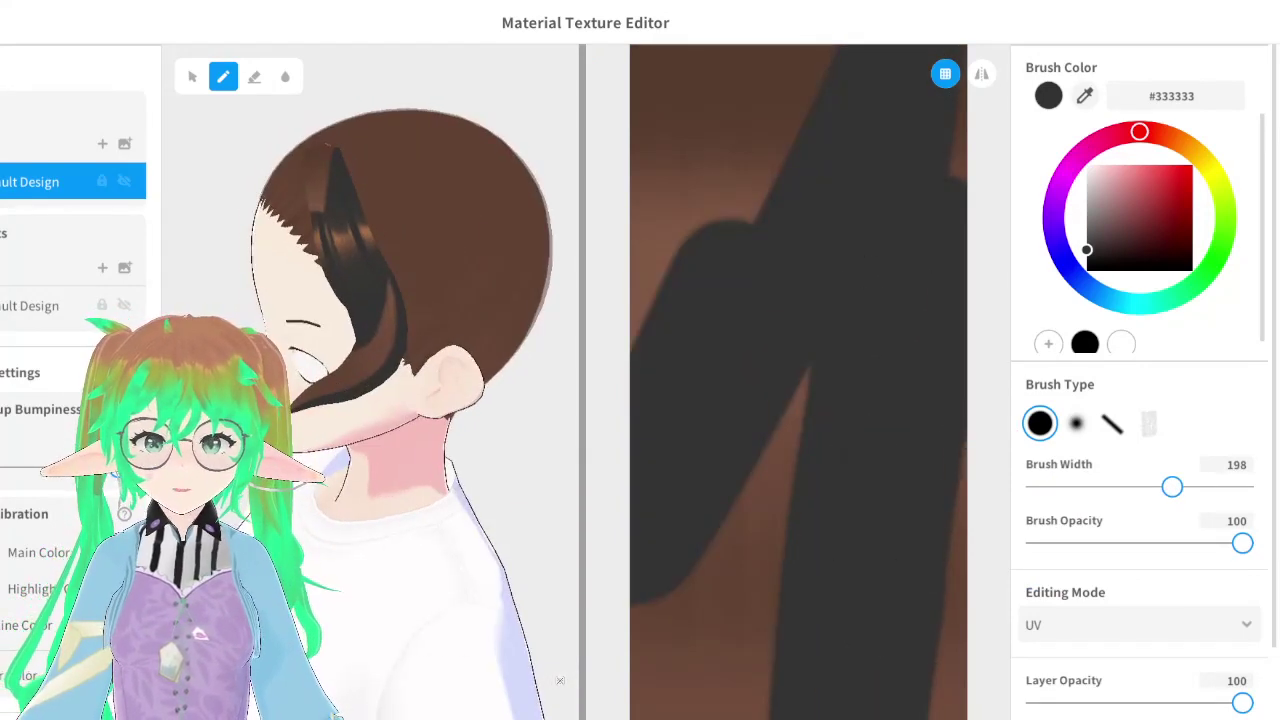
scroll(338, 390, "up", 5)
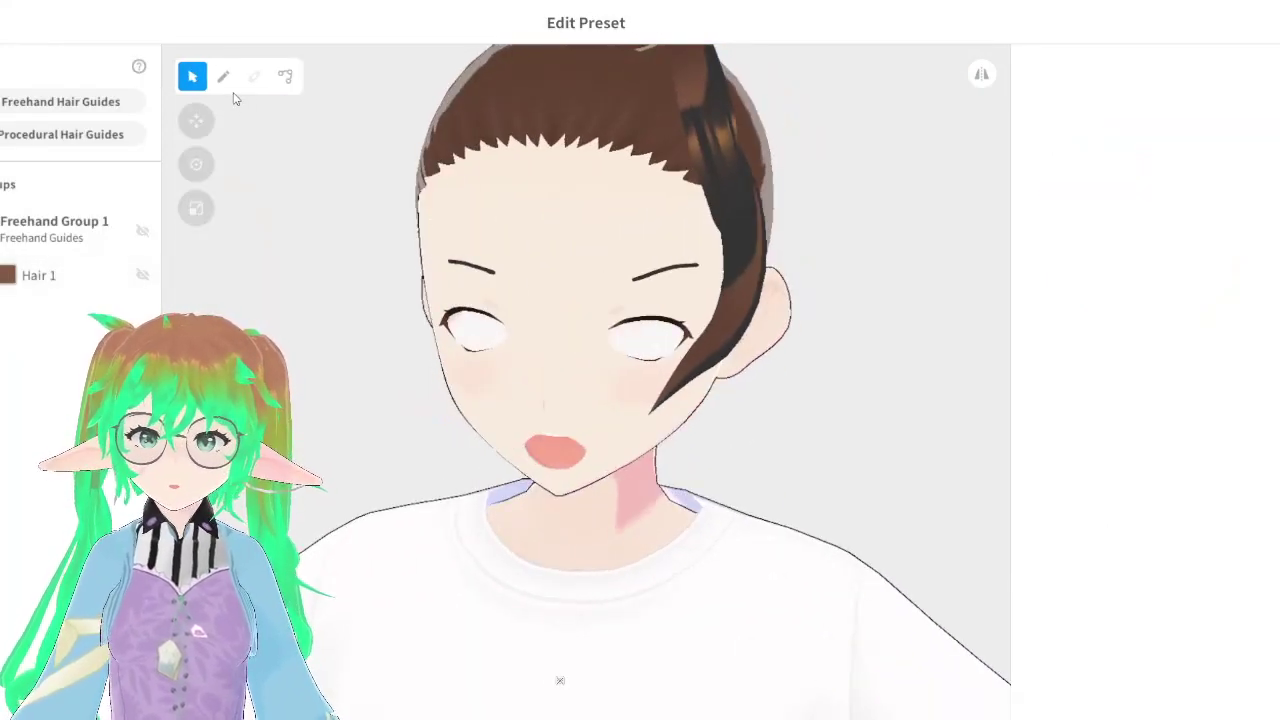
Select Freehand Group 1 and assign the first, unpainted material to its strand
left_click(87, 275)
left_click(85, 238)
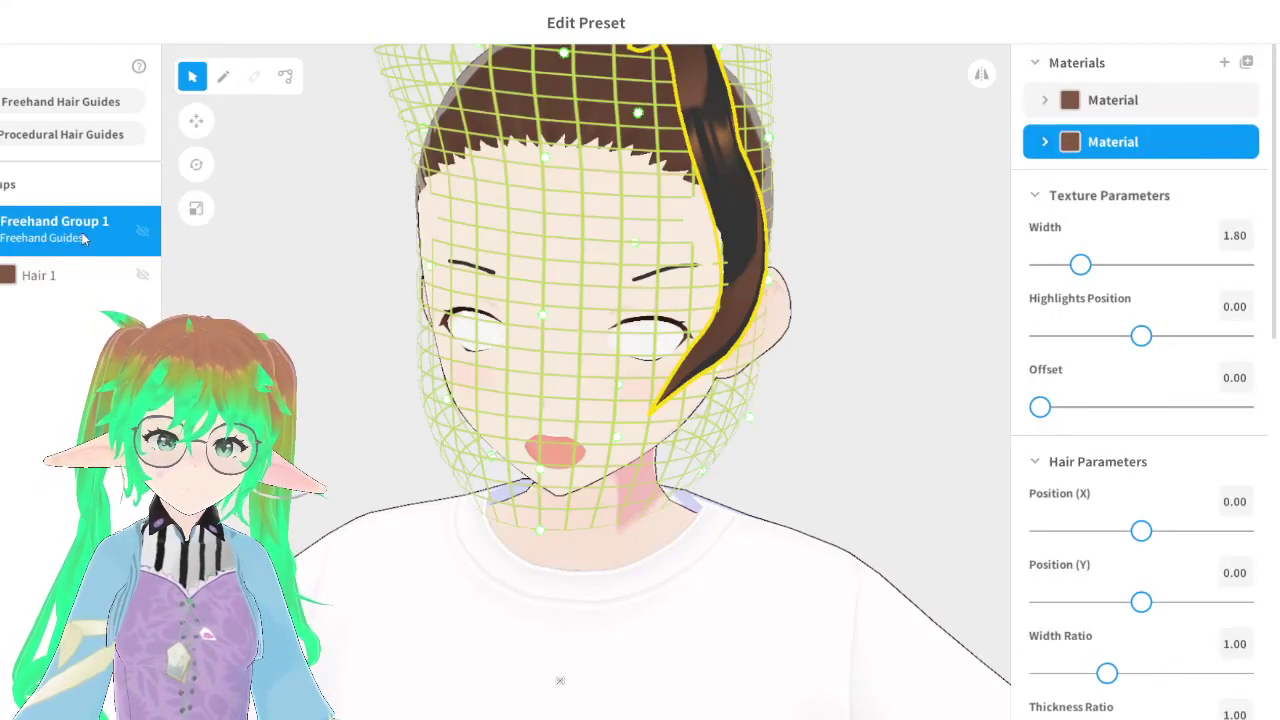
left_click(1080, 101)
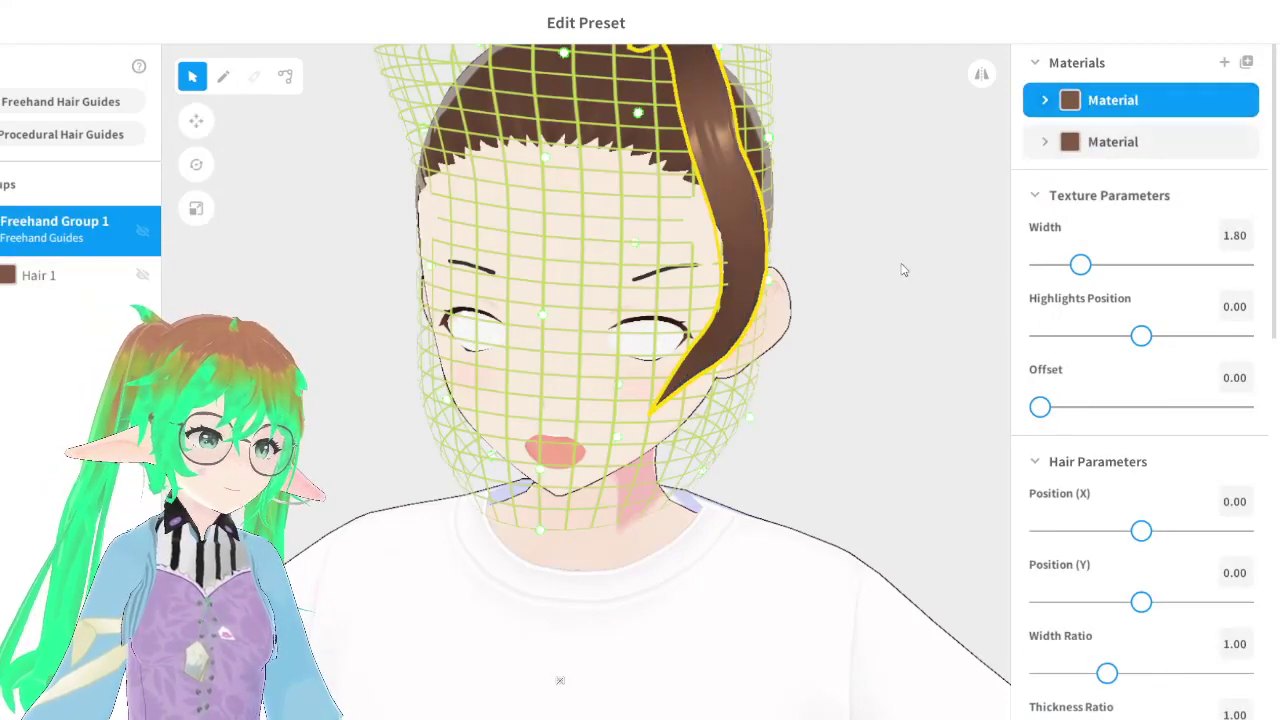
right_click_drag(903, 271, 805, 276)
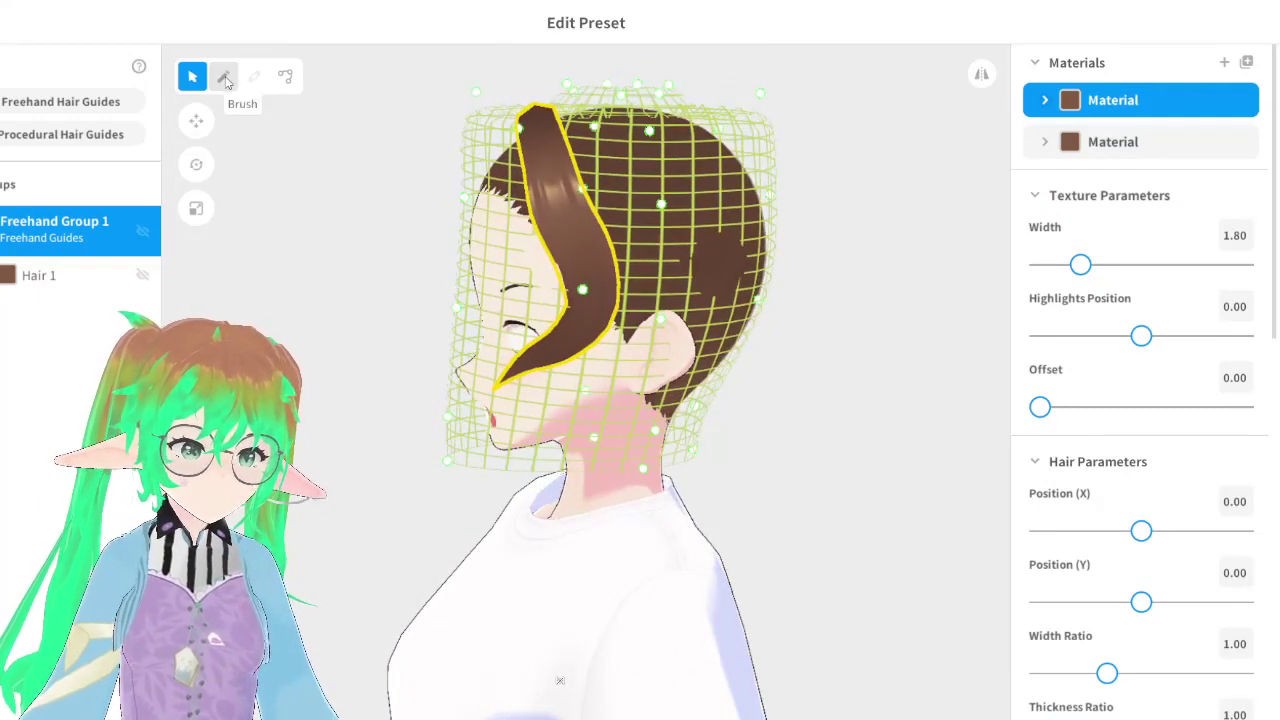
left_click(284, 77)
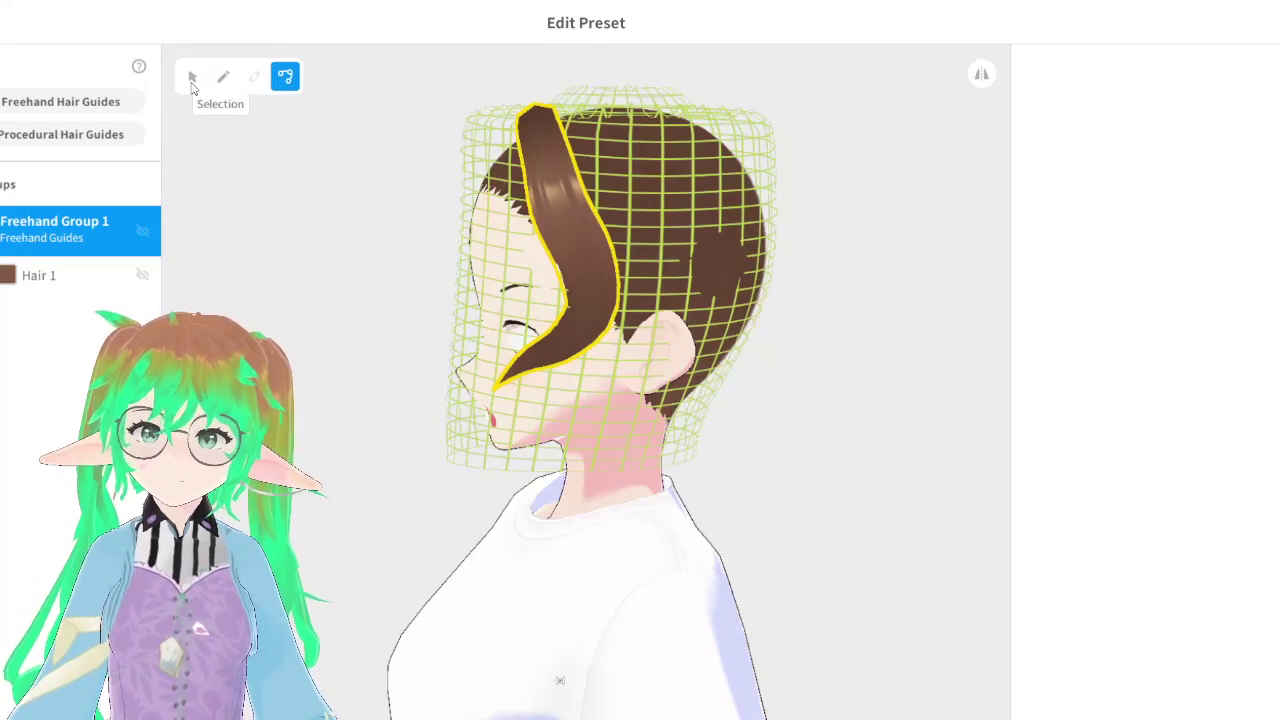
left_click(193, 80)
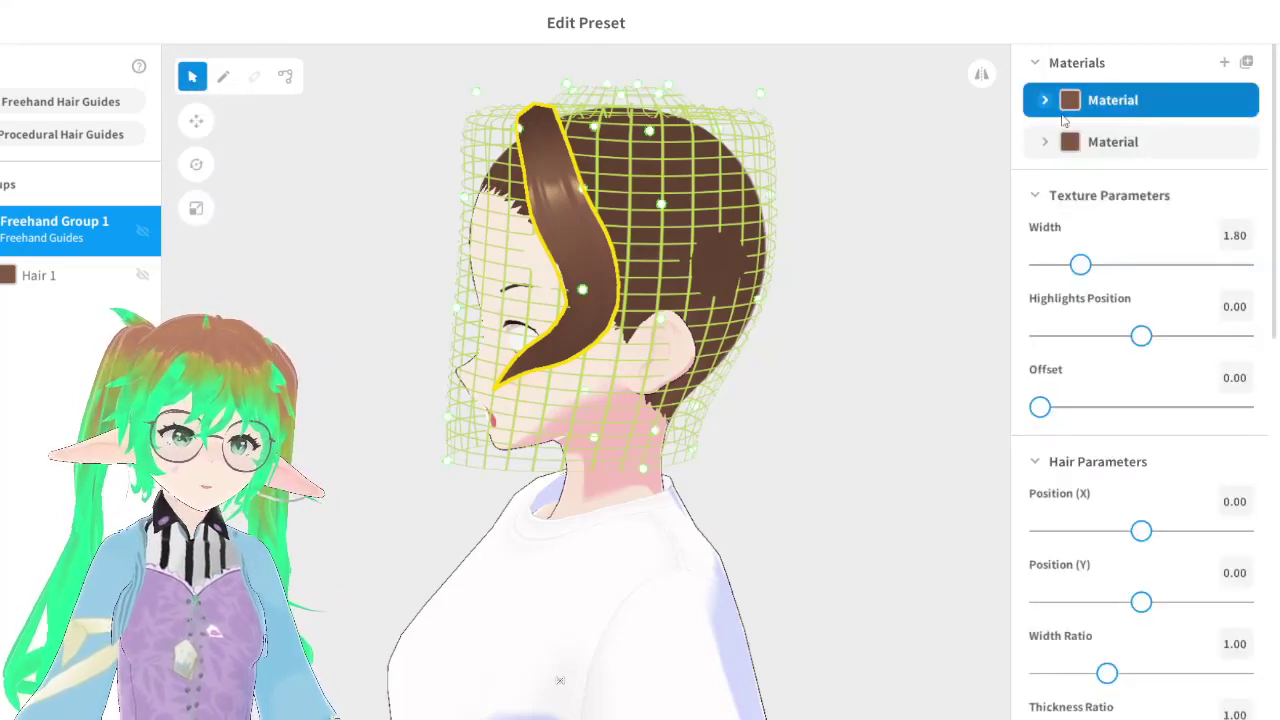
mouse_move(914, 249)
right_mouse_down()
mouse_move(923, 266)
mouse_move(948, 264)
mouse_move(915, 263)
right_mouse_up()
Compare the plain and painted materials on the Freehand Group 1 strand, and apply the painted one
left_click(1135, 148)
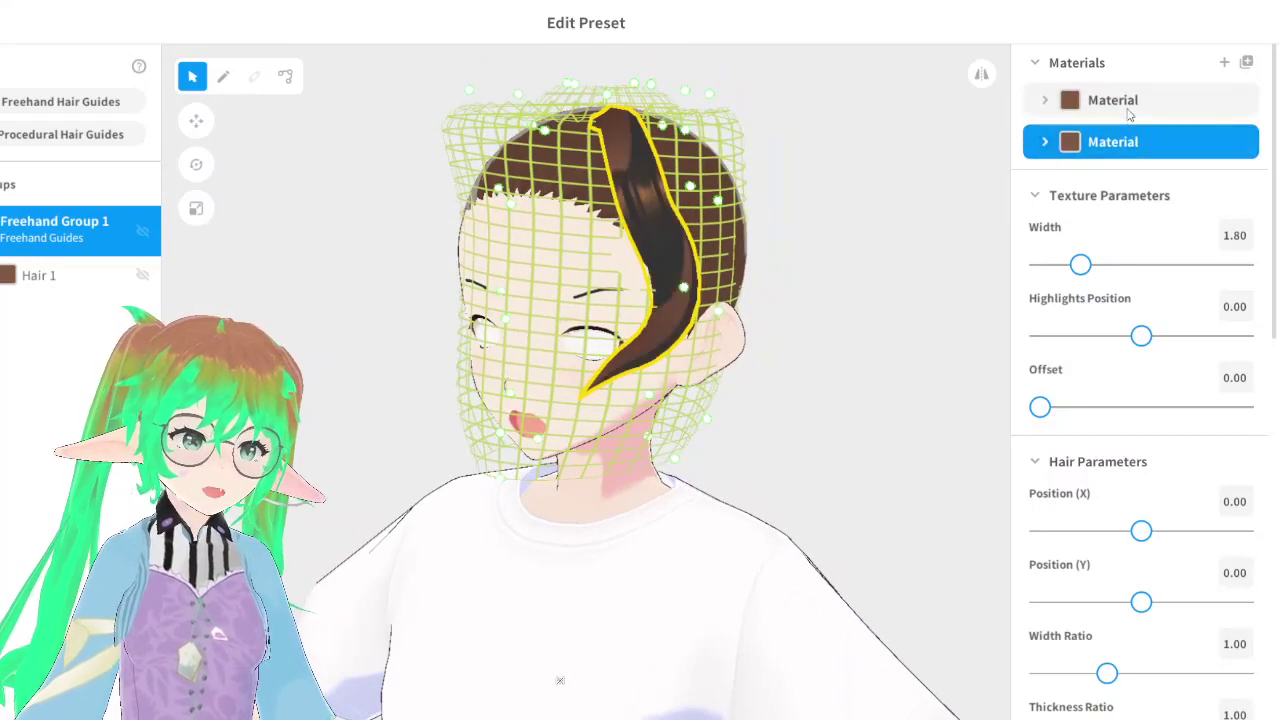
left_click(1110, 104)
left_click(1112, 128)
left_click(1108, 110)
left_click(1094, 143)
left_click(1096, 112)
left_click(1092, 135)
left_click(1078, 116)
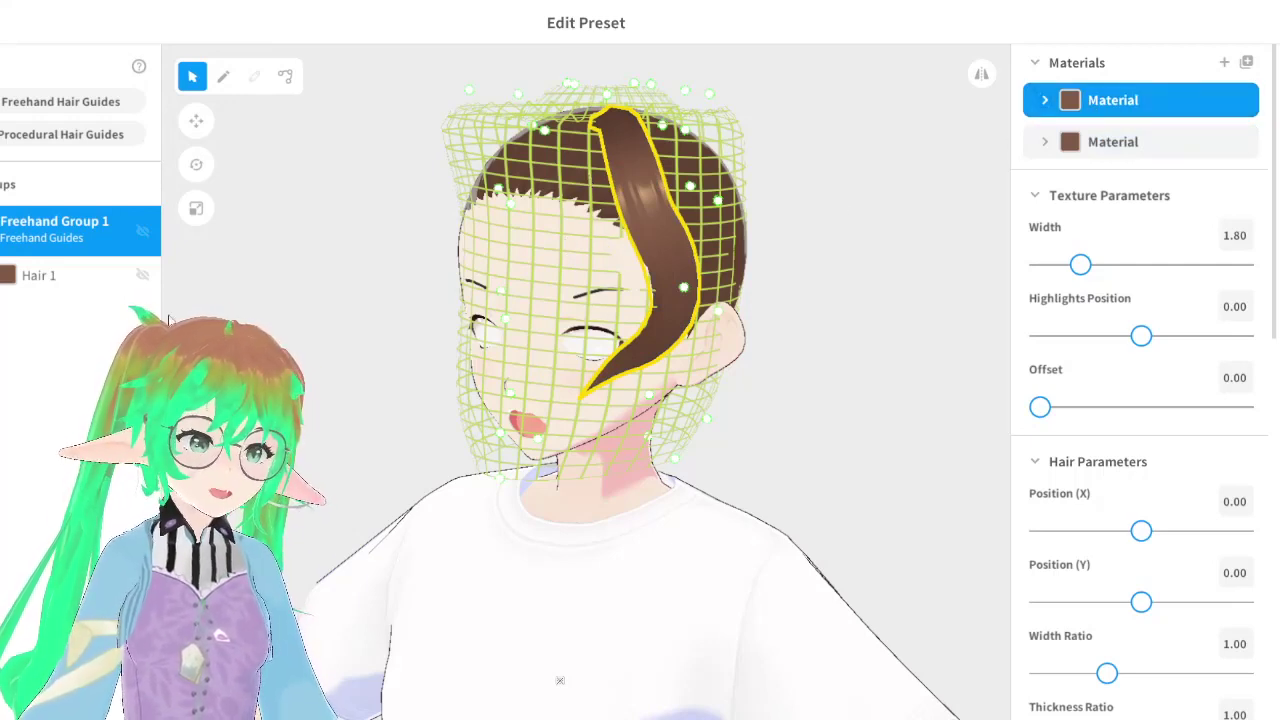
left_click(1184, 140)
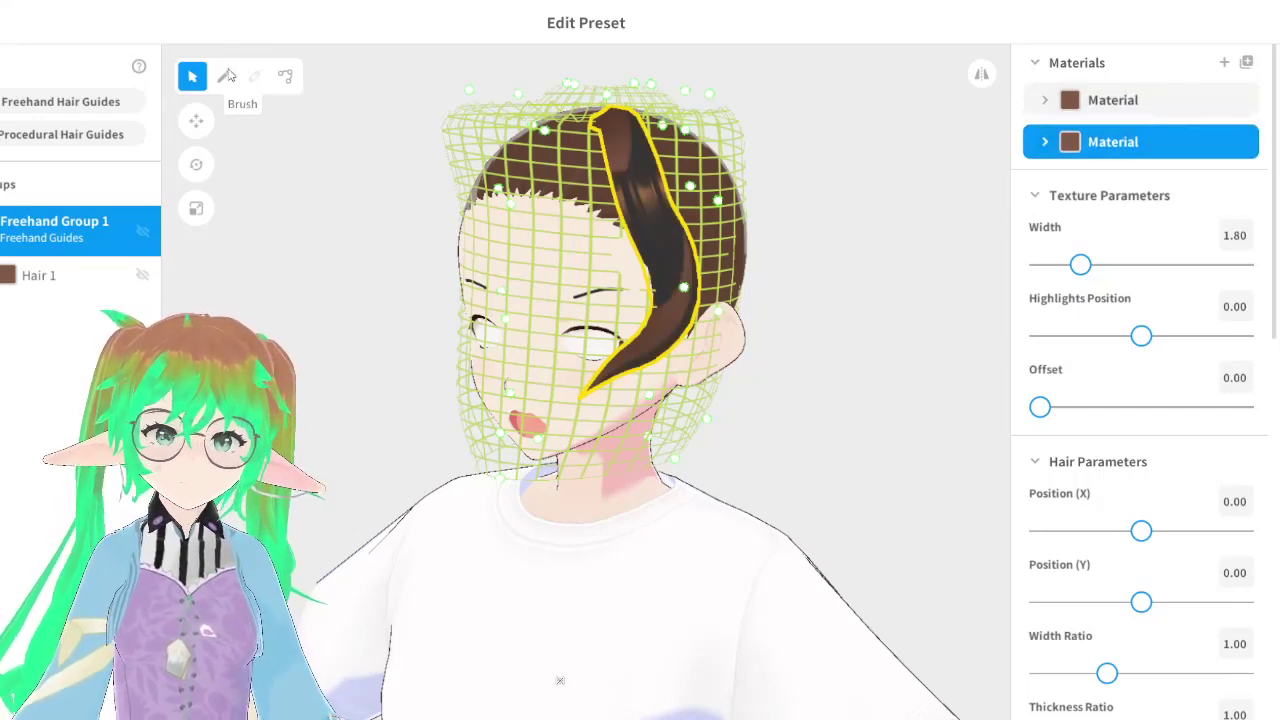
Draw a second freehand strand from the hairline across the side of the face using the painted material
key("b")
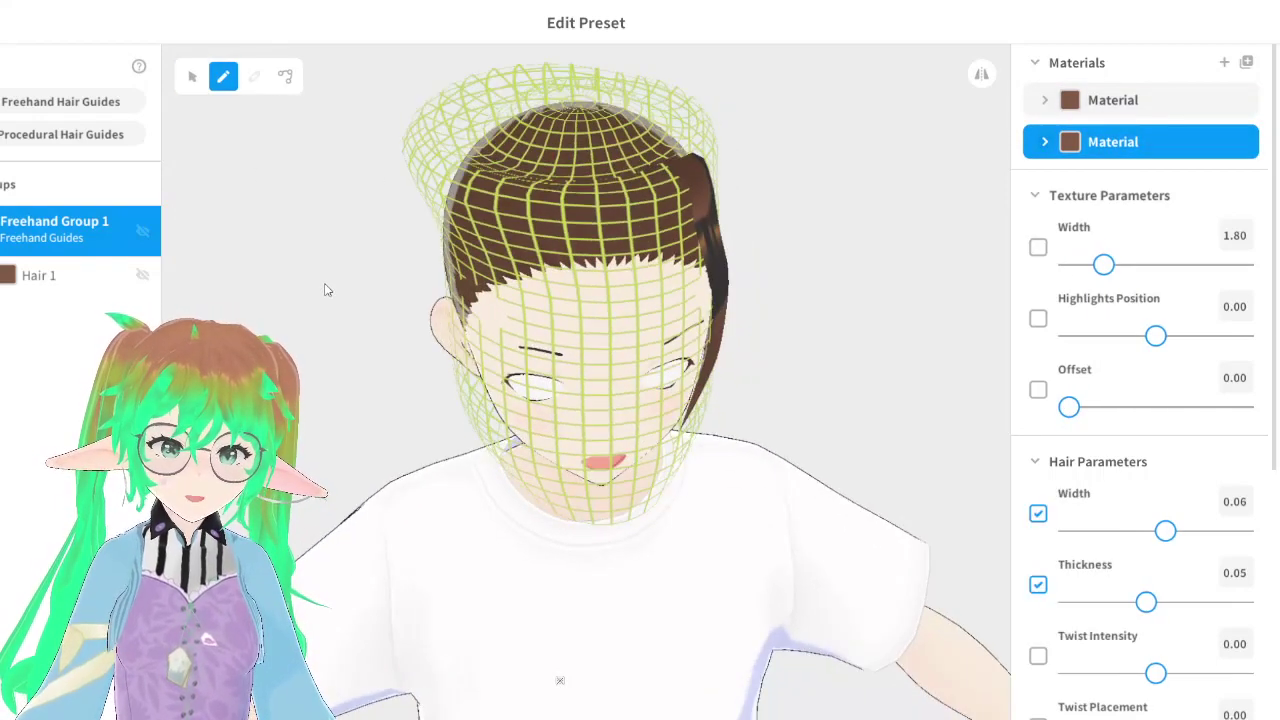
mouse_move(660, 220)
left_mouse_down()
mouse_move(669, 436)
mouse_move(605, 456)
left_mouse_up()
right_click_drag(605, 456, 560, 395)
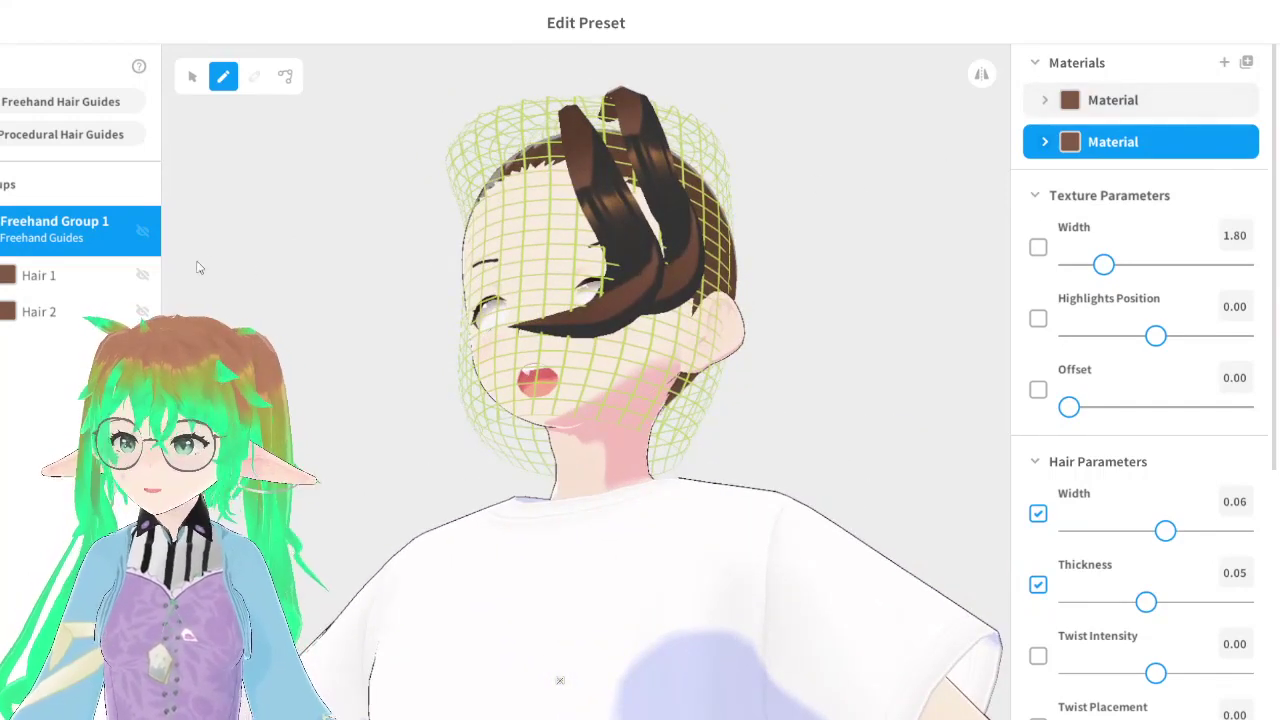
Try to assign the plain material to Freehand Group 1 and to Hair 1 with the Brush tool active
left_click(1112, 113)
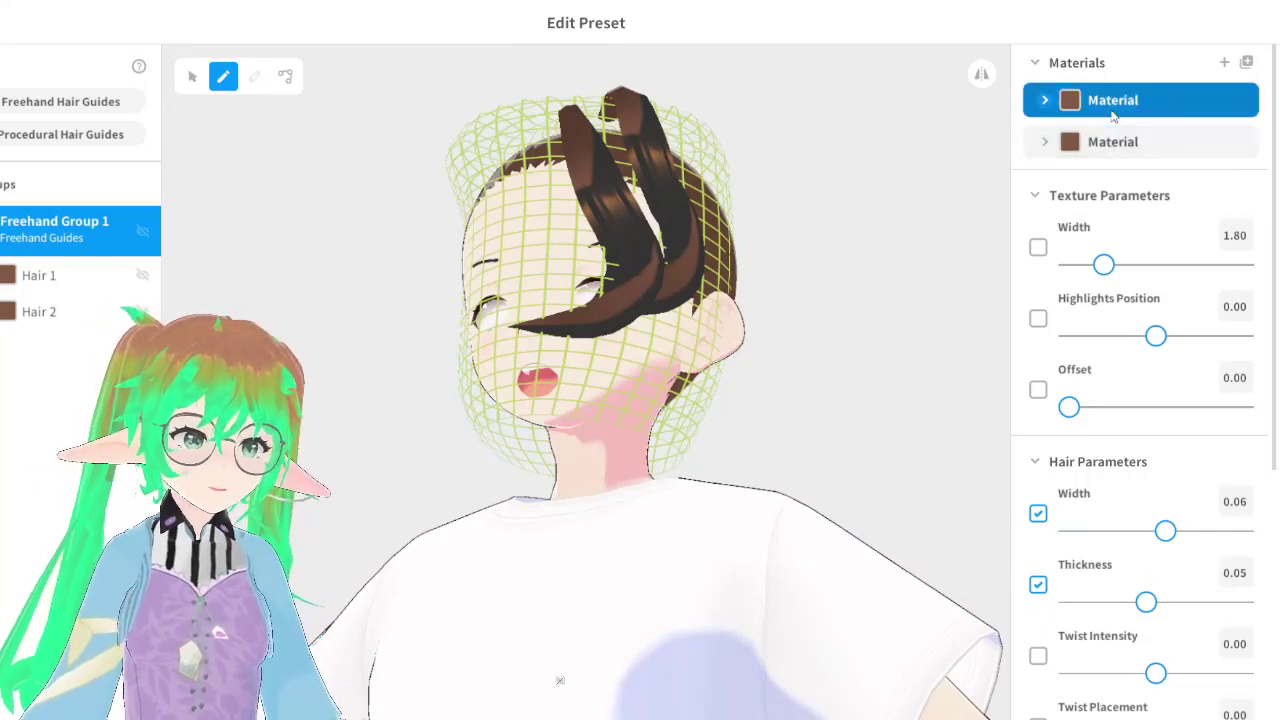
left_click(1110, 142)
left_click(1102, 110)
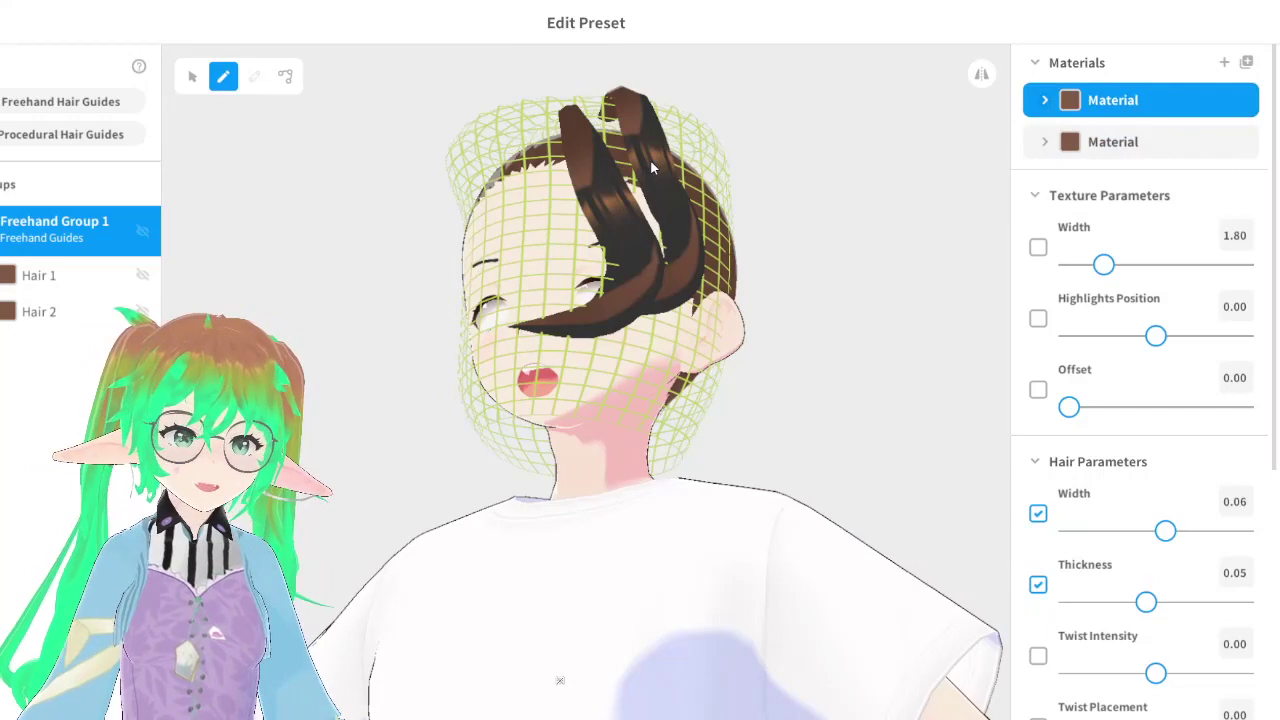
left_click(48, 276)
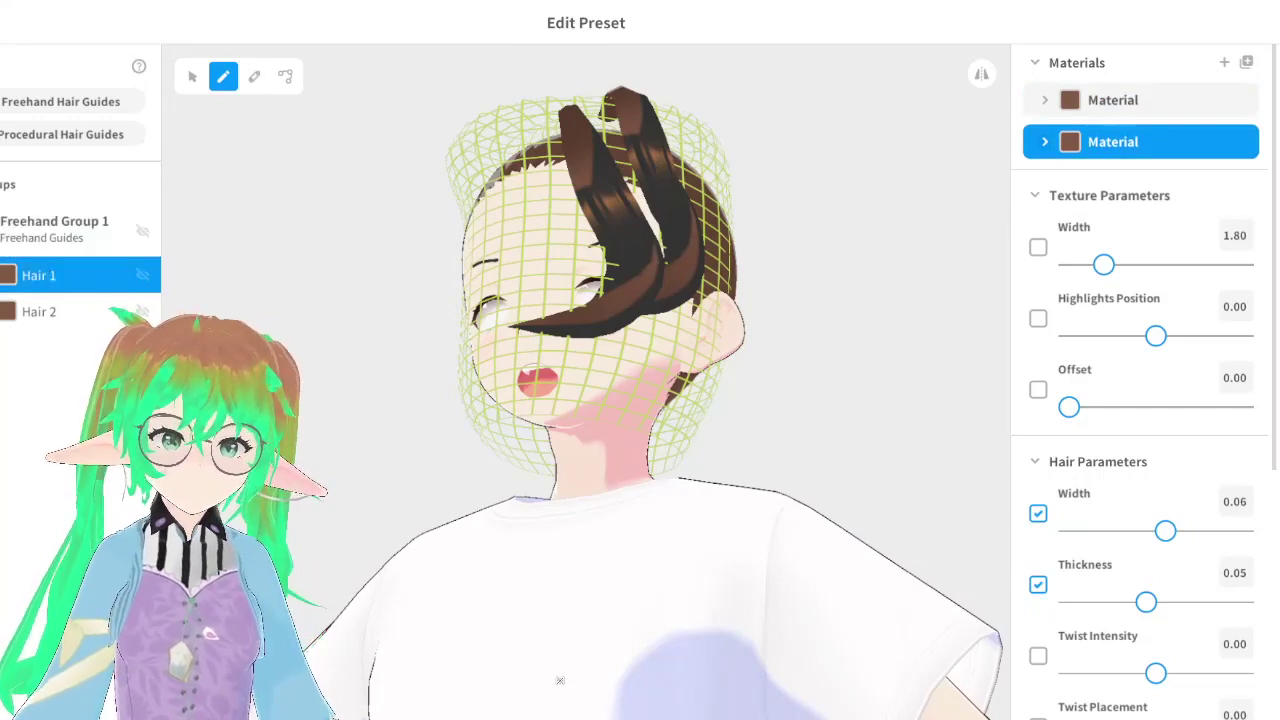
left_click(1142, 102)
left_click(1133, 141)
left_click(1133, 100)
right_click_drag(880, 320, 765, 250)
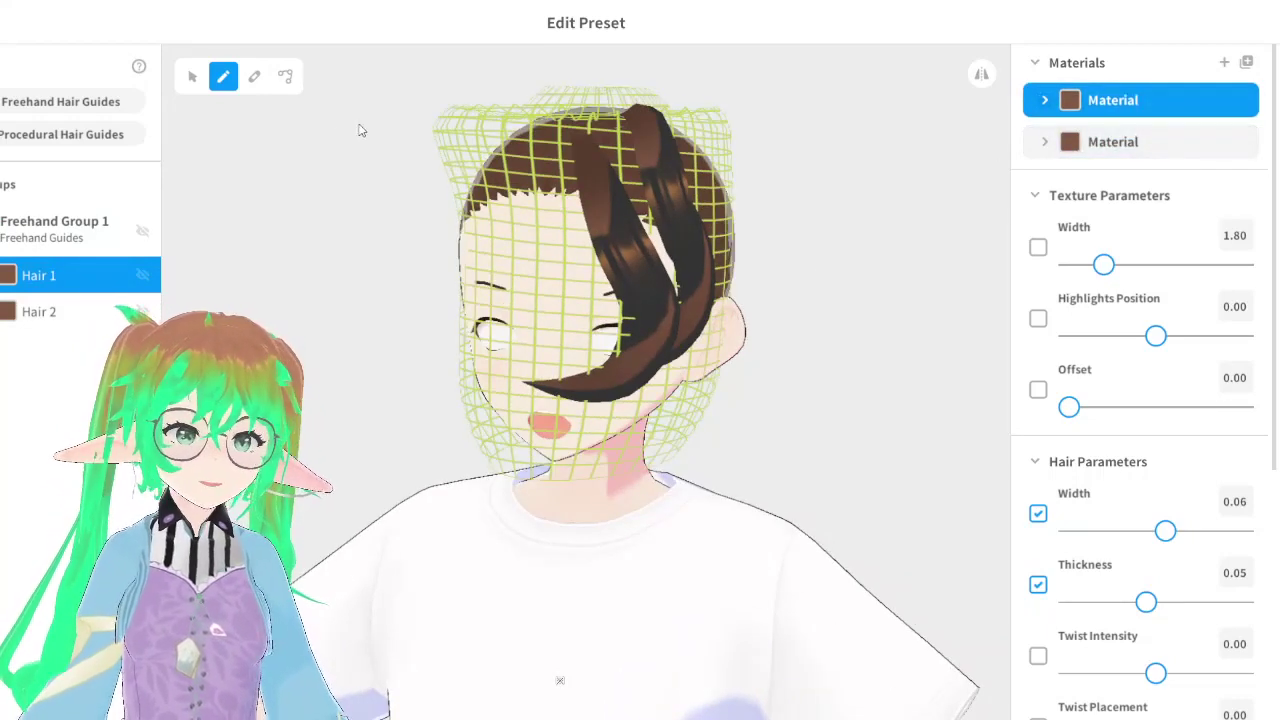
Select the Hair 2 strand with the Selection tool, compare both materials on it, and apply the plain first one
left_click(189, 78)
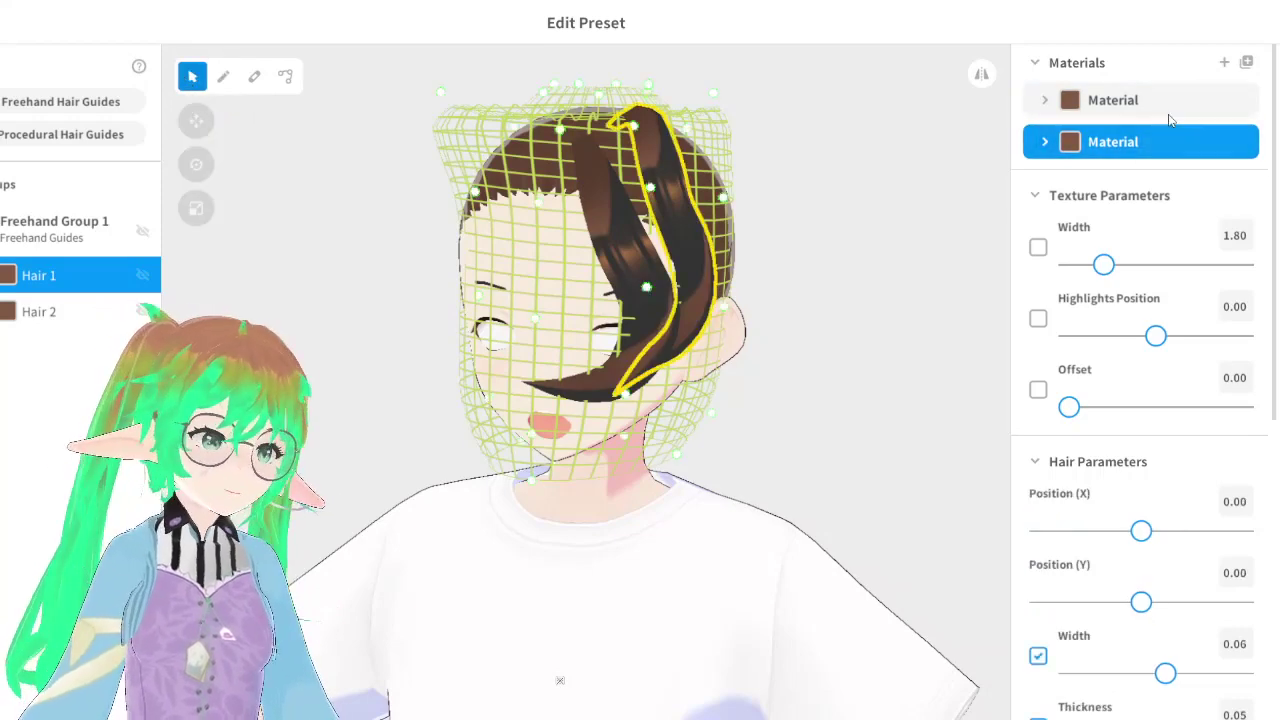
left_click(618, 244)
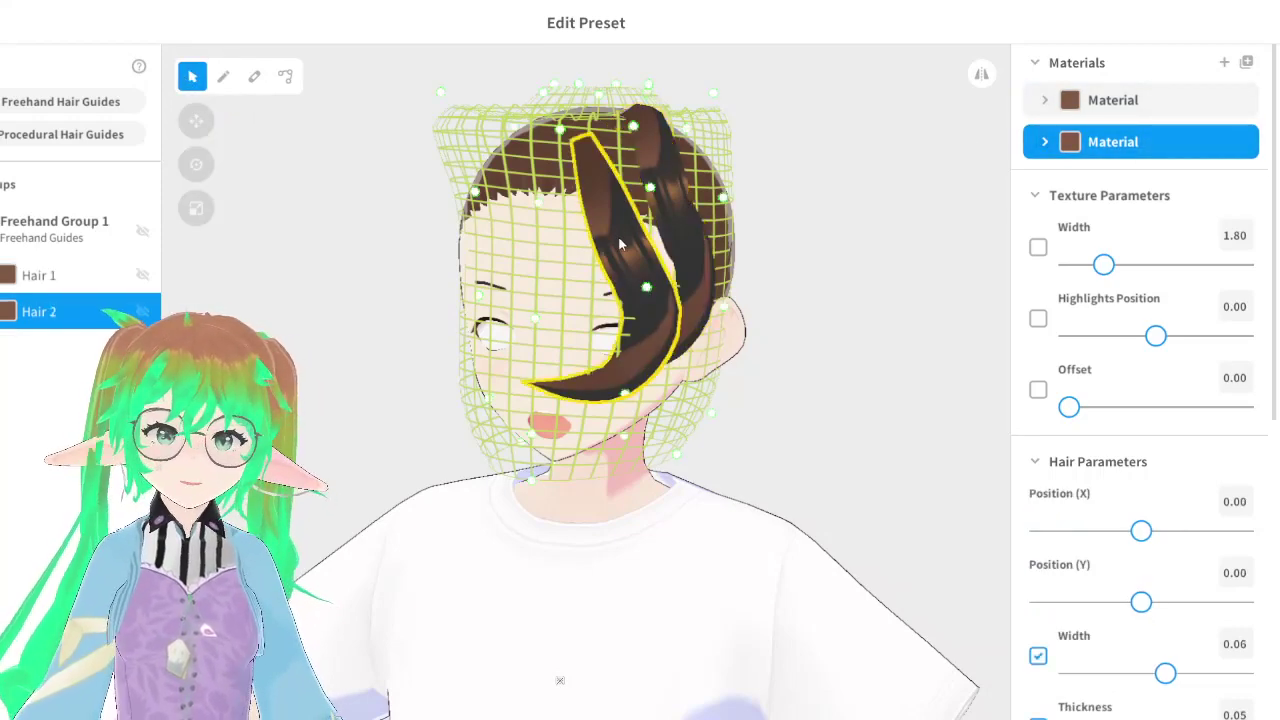
left_click(1095, 105)
left_click(1092, 132)
left_click(1090, 105)
left_click(1088, 132)
left_click(1087, 108)
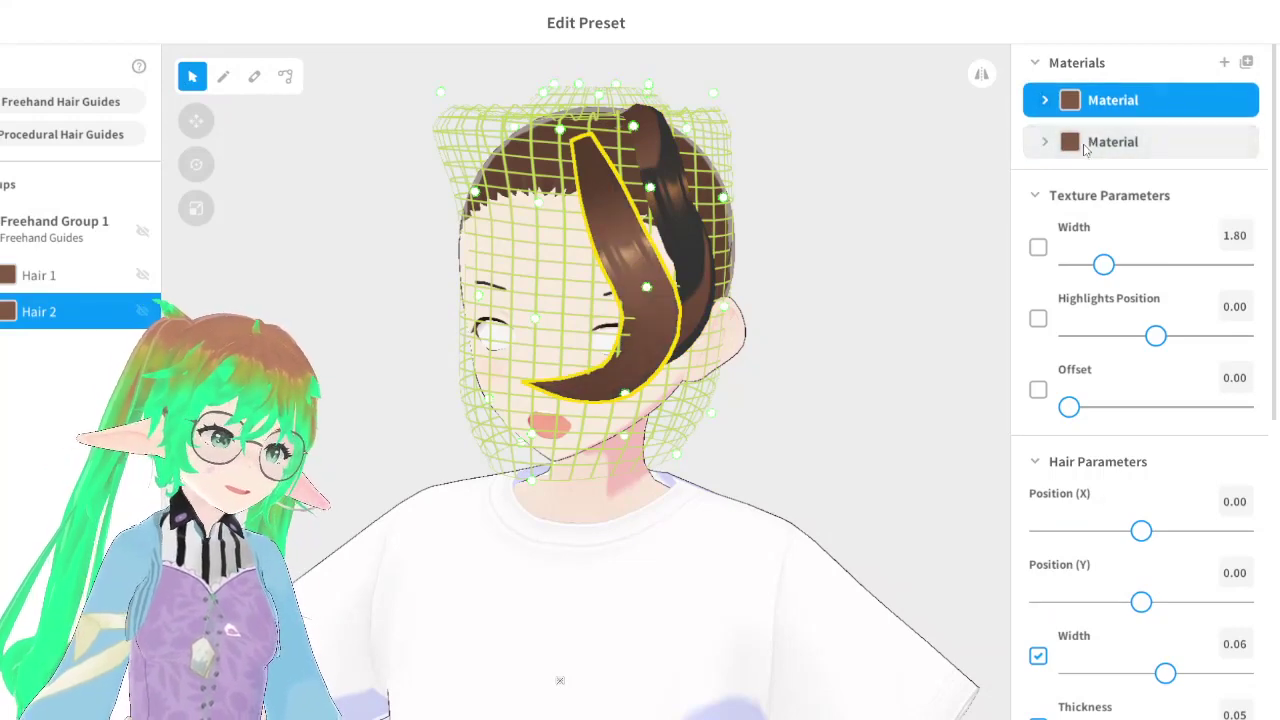
Apply the second, painted material to Hair 2 and reshape its curve so the strand narrows toward the root
left_click(1085, 146)
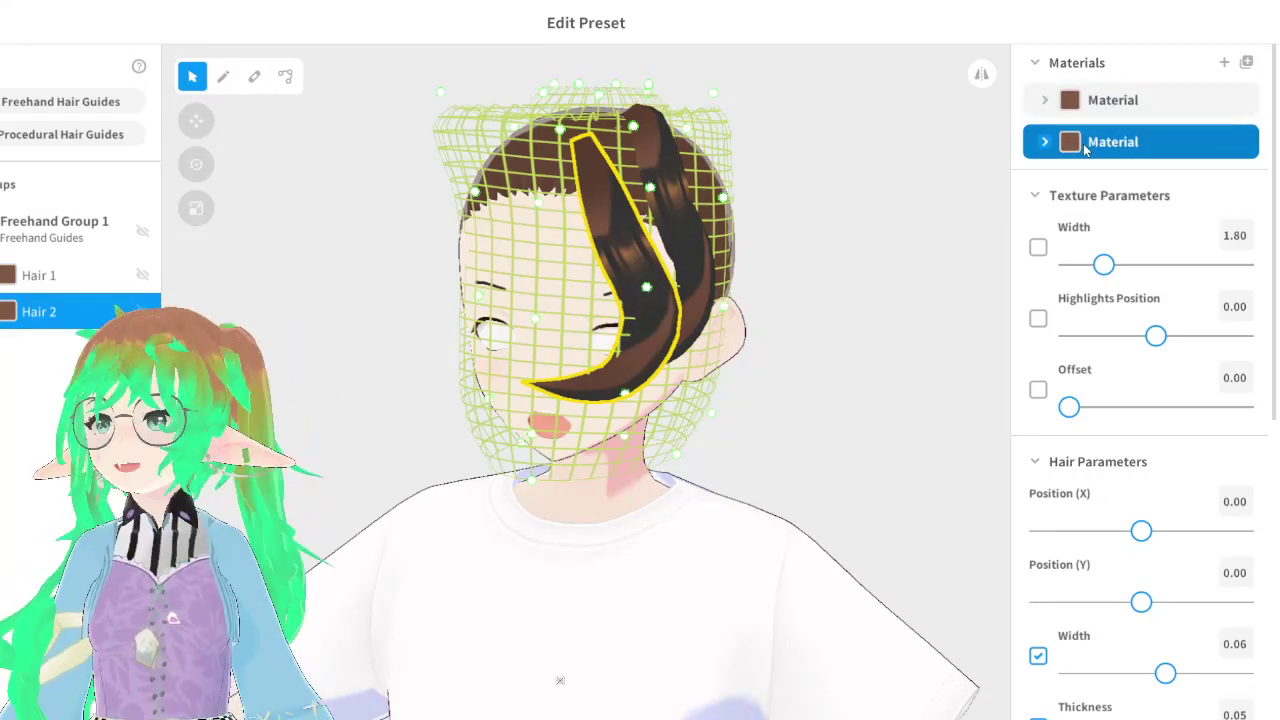
scroll(1056, 330, "down", 5)
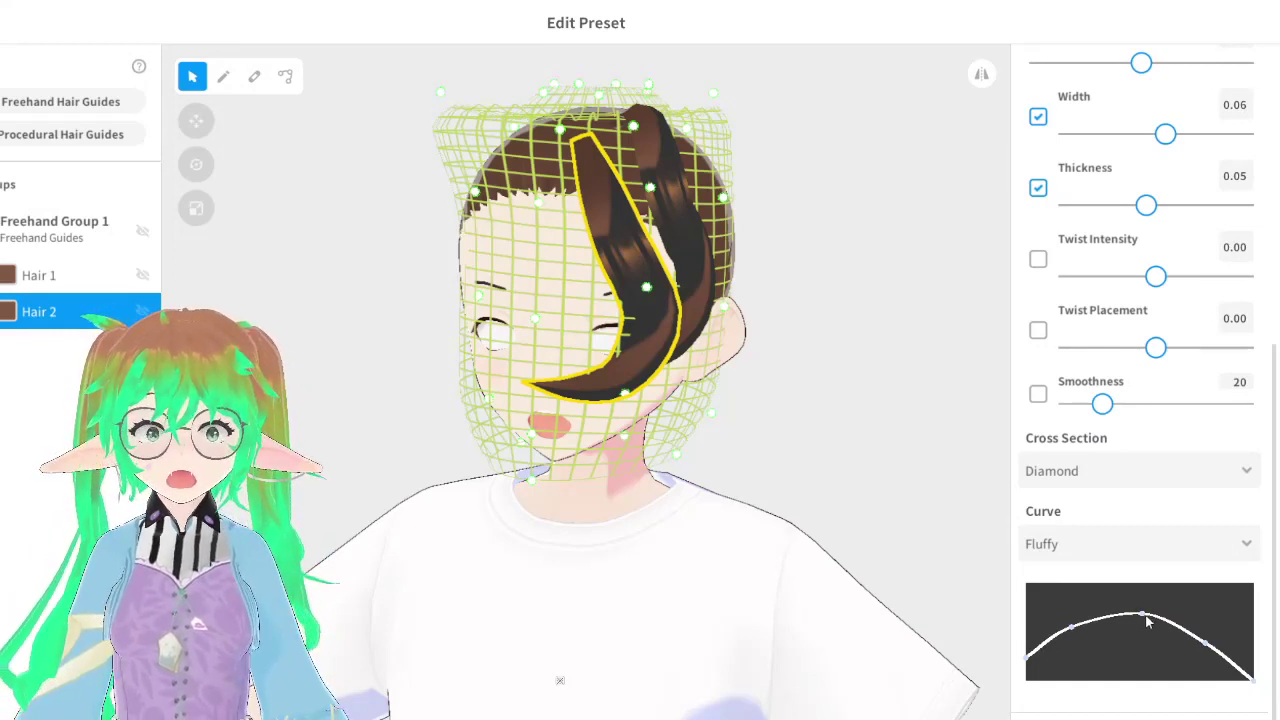
left_click_drag(1148, 620, 1076, 650)
scroll(1073, 383, "up", 1)
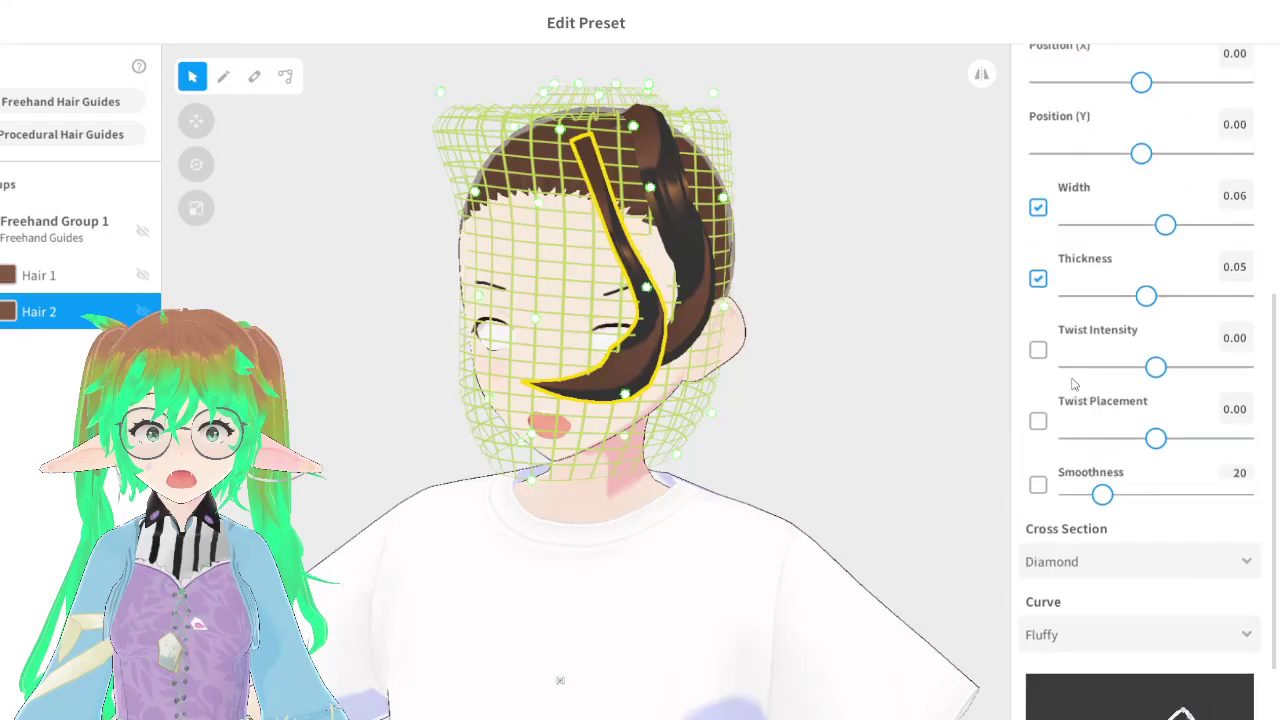
Set Hair 2's smoothness to 1, its twist placement to -0.2, and its width and thickness to 0.10
left_click_drag(1242, 494, 1069, 494)
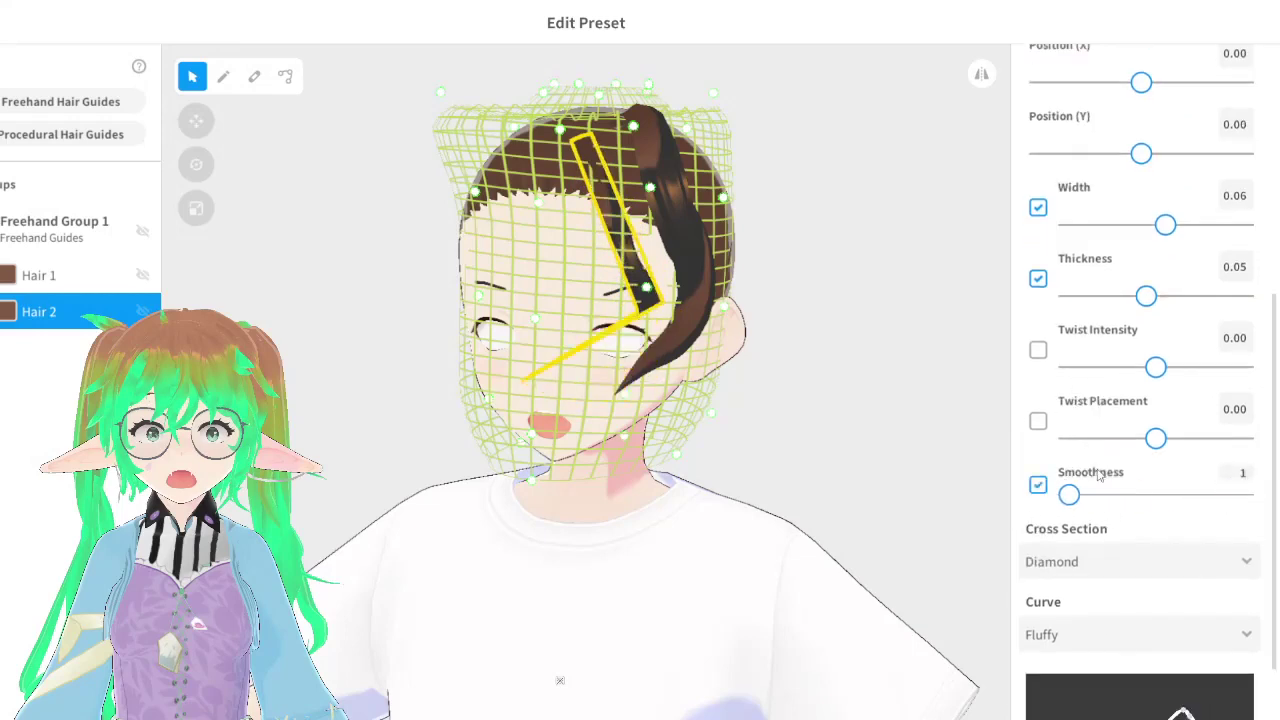
left_click_drag(1180, 444, 1069, 438)
scroll(1175, 380, "up", 2)
left_click_drag(1146, 386, 1240, 385)
left_click_drag(1165, 316, 1245, 318)
left_click_drag(1222, 386, 1242, 386)
scroll(1190, 443, "down", 1)
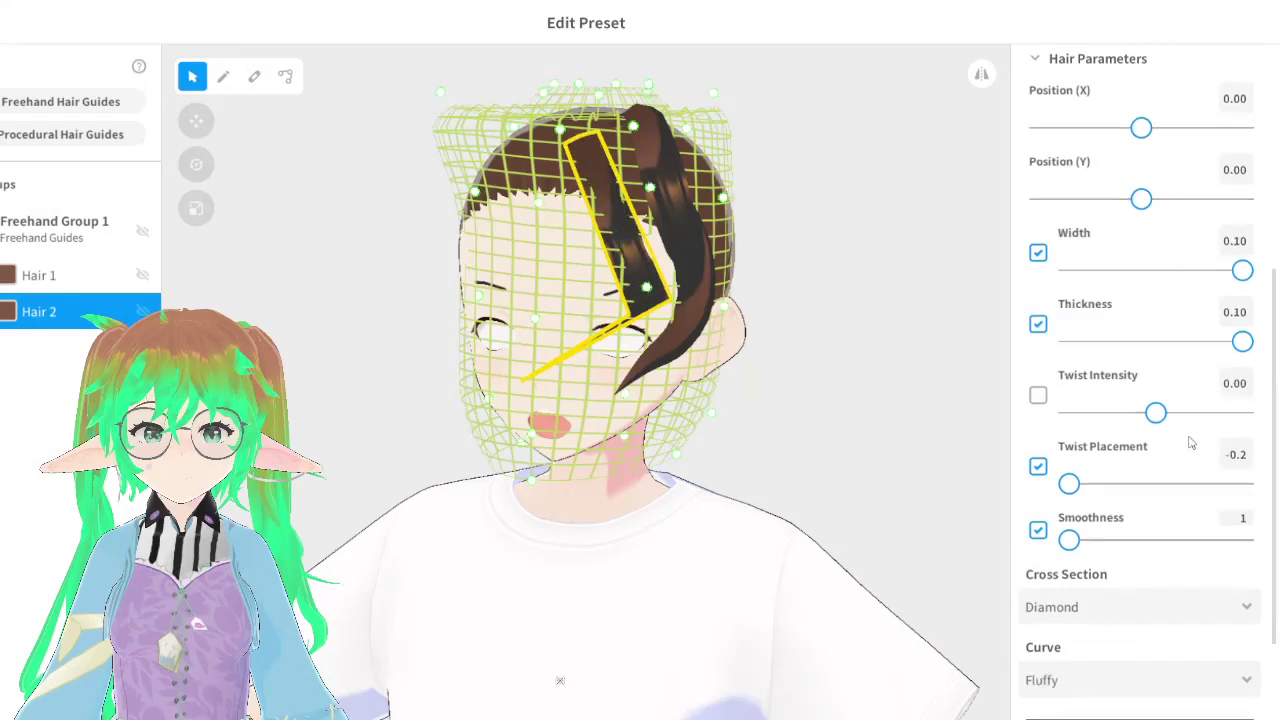
Set Hair 2's smoothness to 100 and narrow its width to 0.01
scroll(1190, 443, "down", 1)
left_click_drag(1088, 494, 1277, 478)
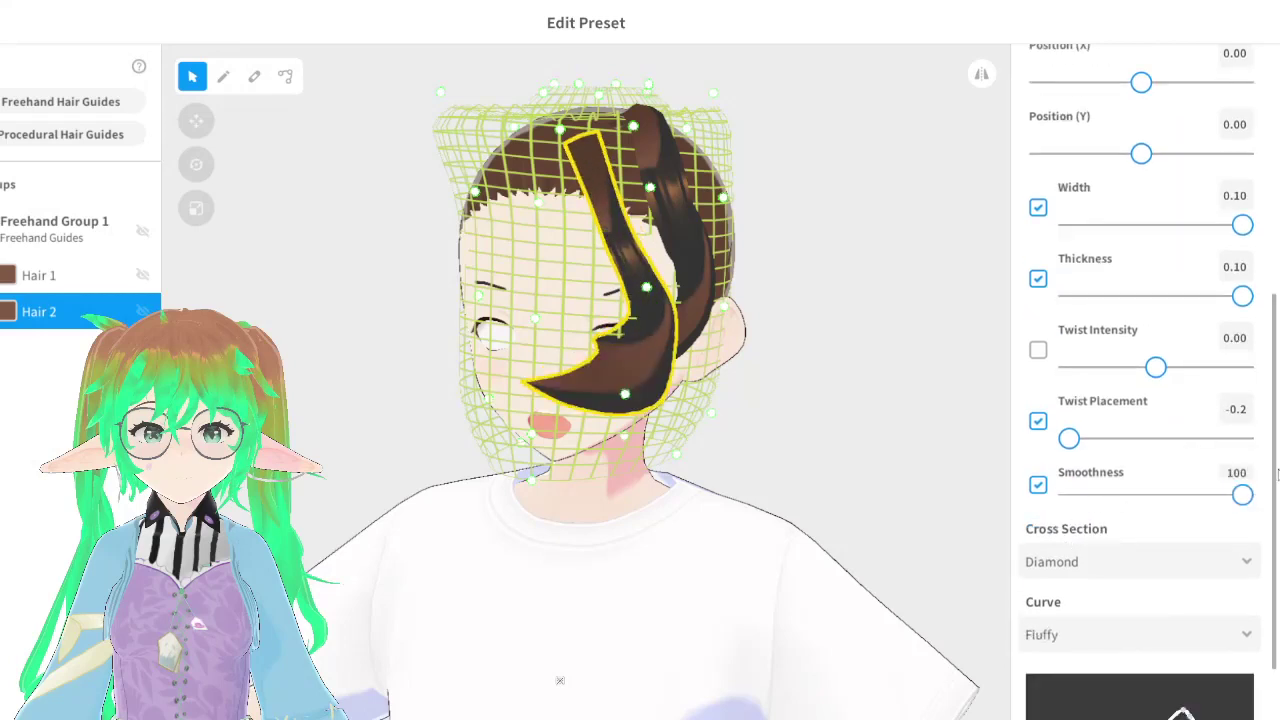
scroll(1110, 370, "up", 2)
left_click_drag(1190, 393, 1262, 386)
left_click(1207, 316)
left_click_drag(1133, 337, 1037, 353)
right_click_drag(816, 392, 1027, 337)
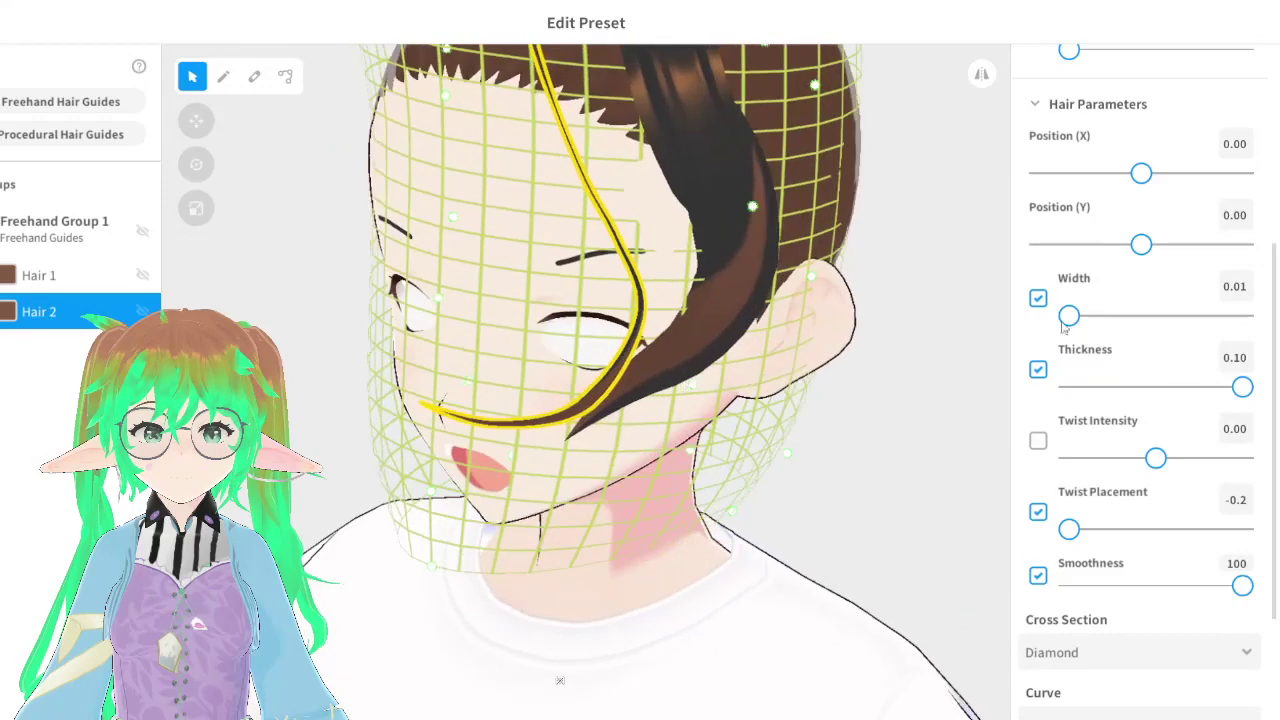
Try Hair 2 at a width of 0.10, and reduce both its thickness and width to 0.01
left_click_drag(1082, 322, 1245, 318)
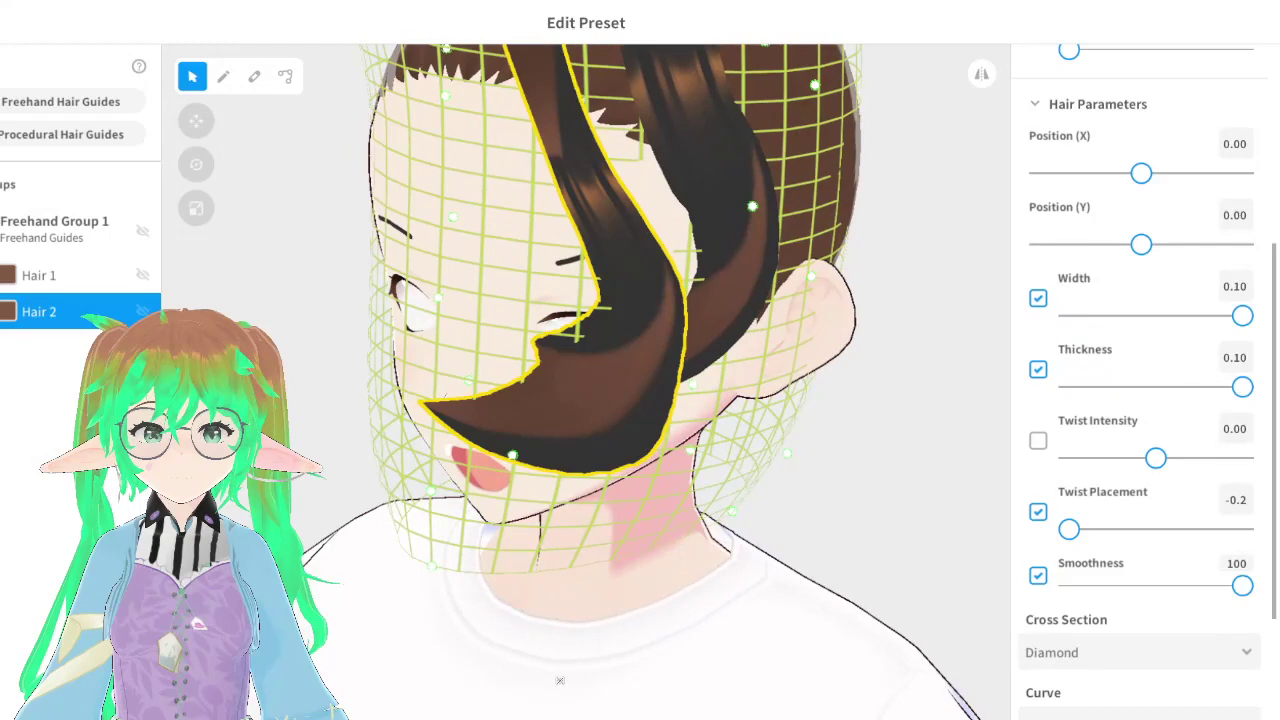
left_click_drag(1192, 390, 985, 395)
left_click_drag(1199, 313, 1062, 318)
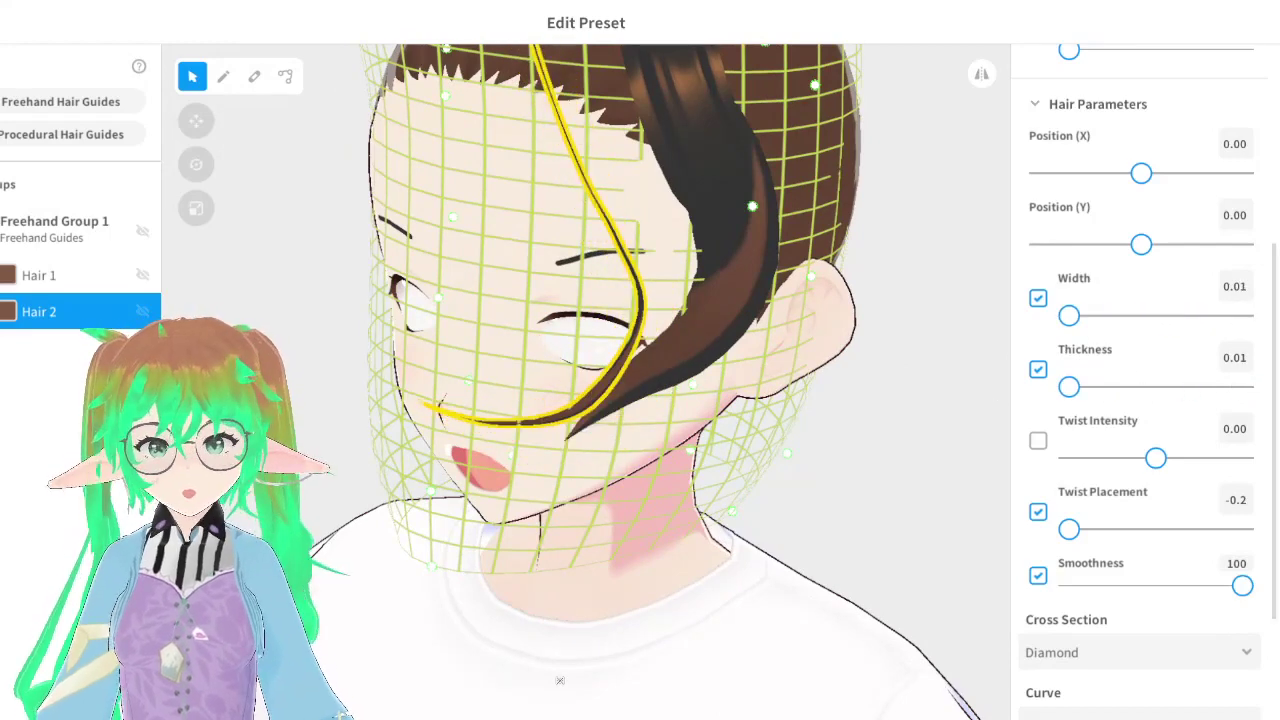
Close the hairstyle editor without saving the edited front hair as an item
right_click_drag(499, 129, 450, 125)
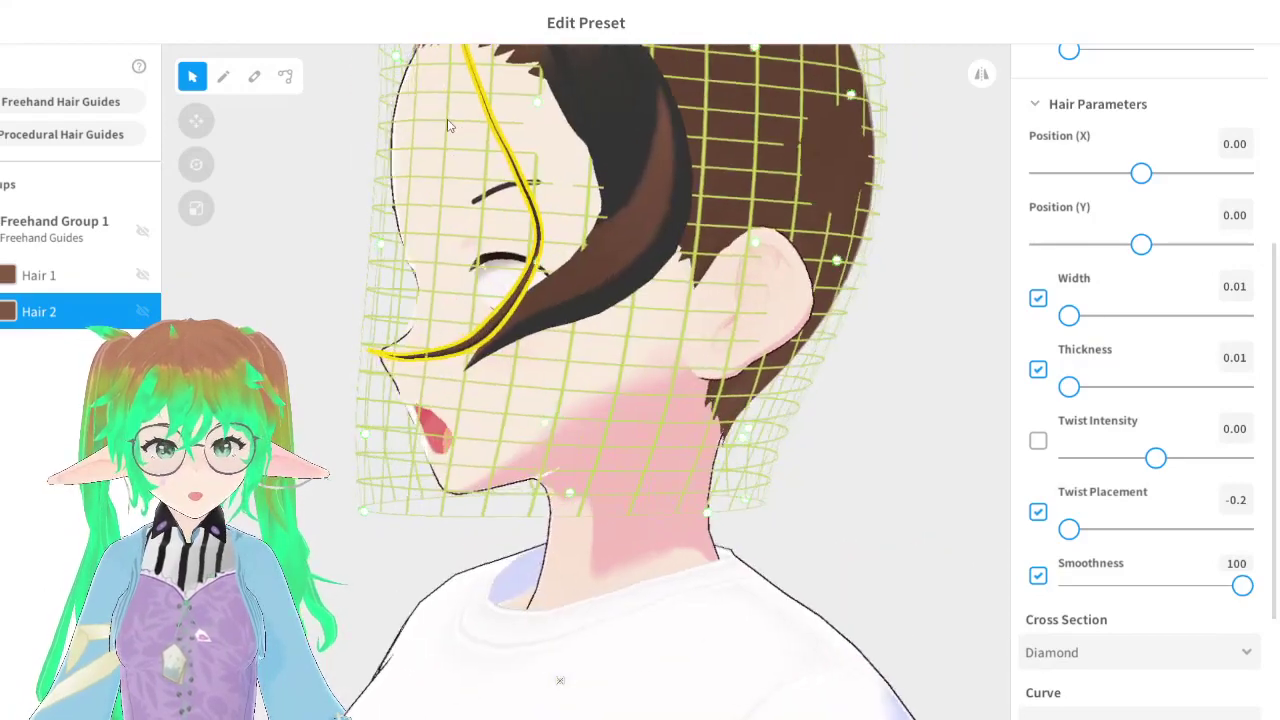
key("Escape")
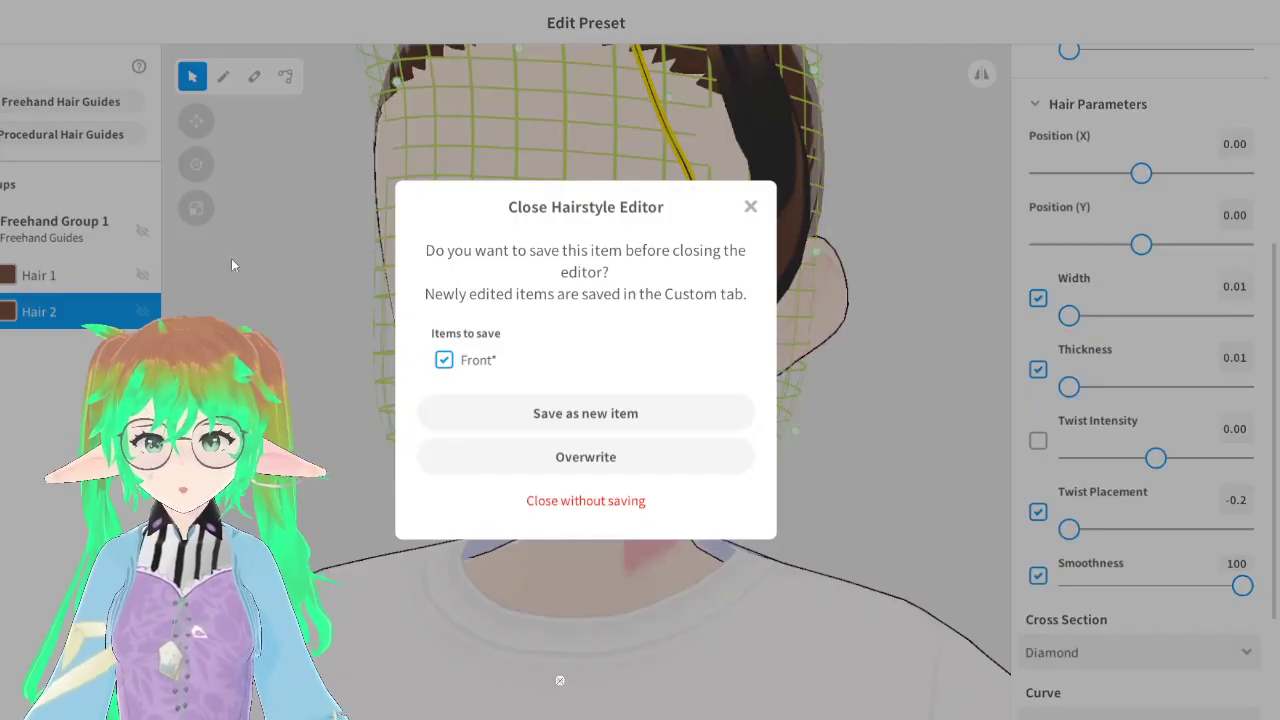
left_click(538, 500)
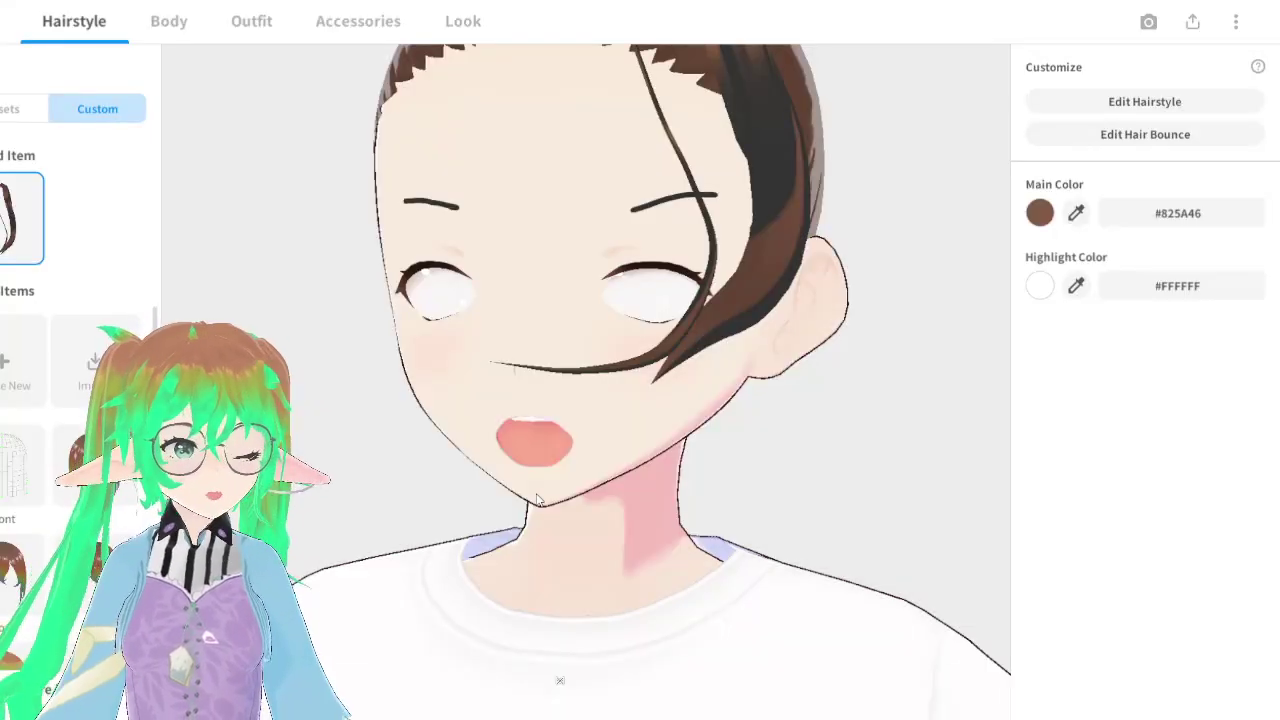
Examine the front strands from the front and side, and look through the preset hair options
scroll(430, 305, "down", 3)
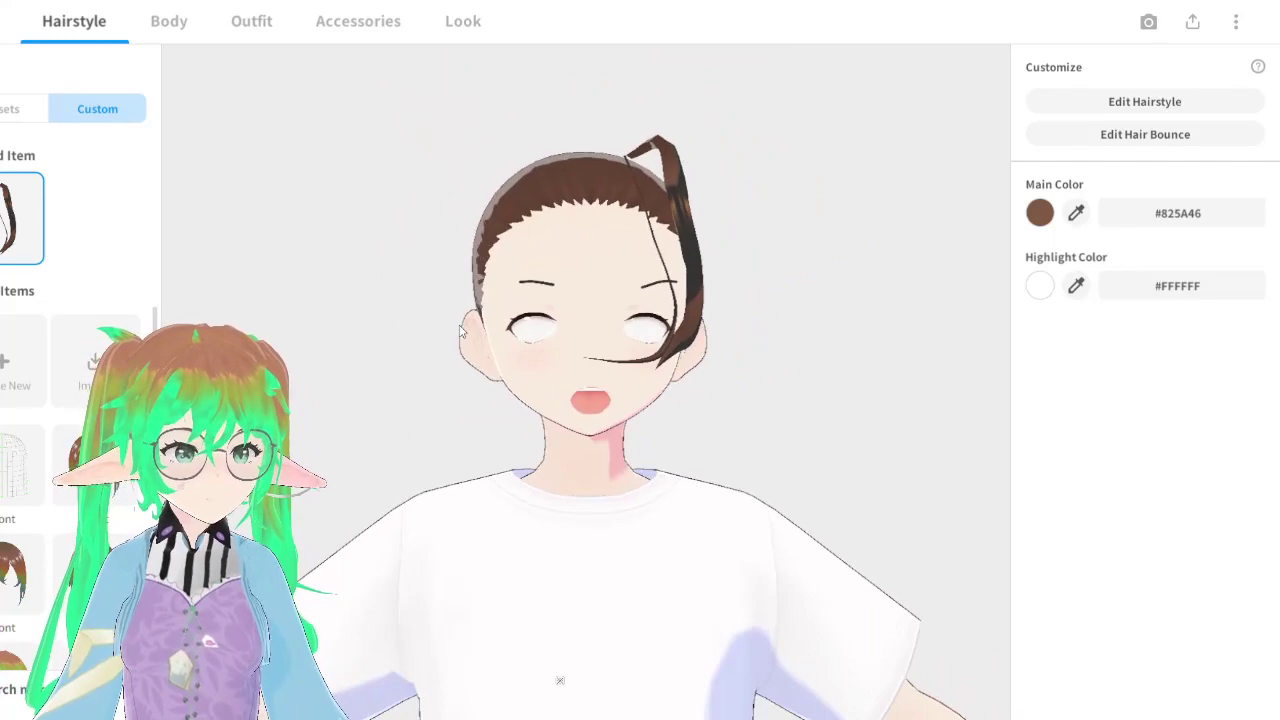
left_click_drag(289, 220, 389, 260)
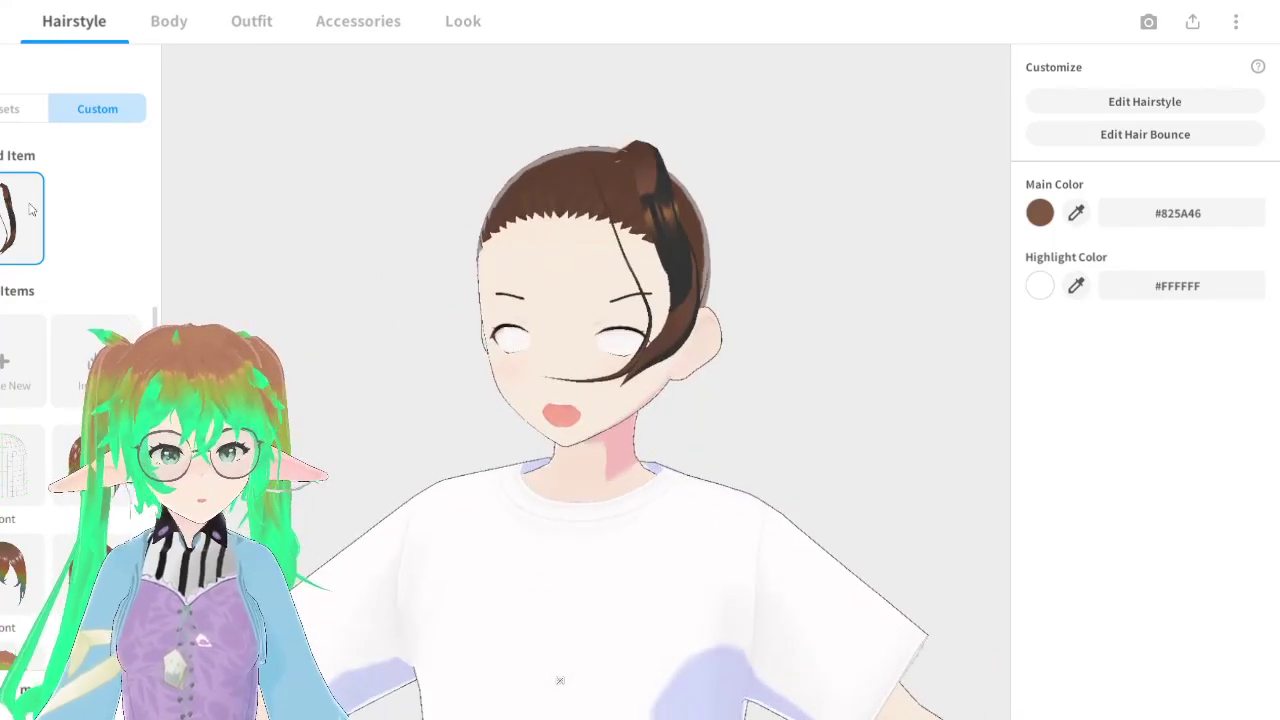
left_click(12, 108)
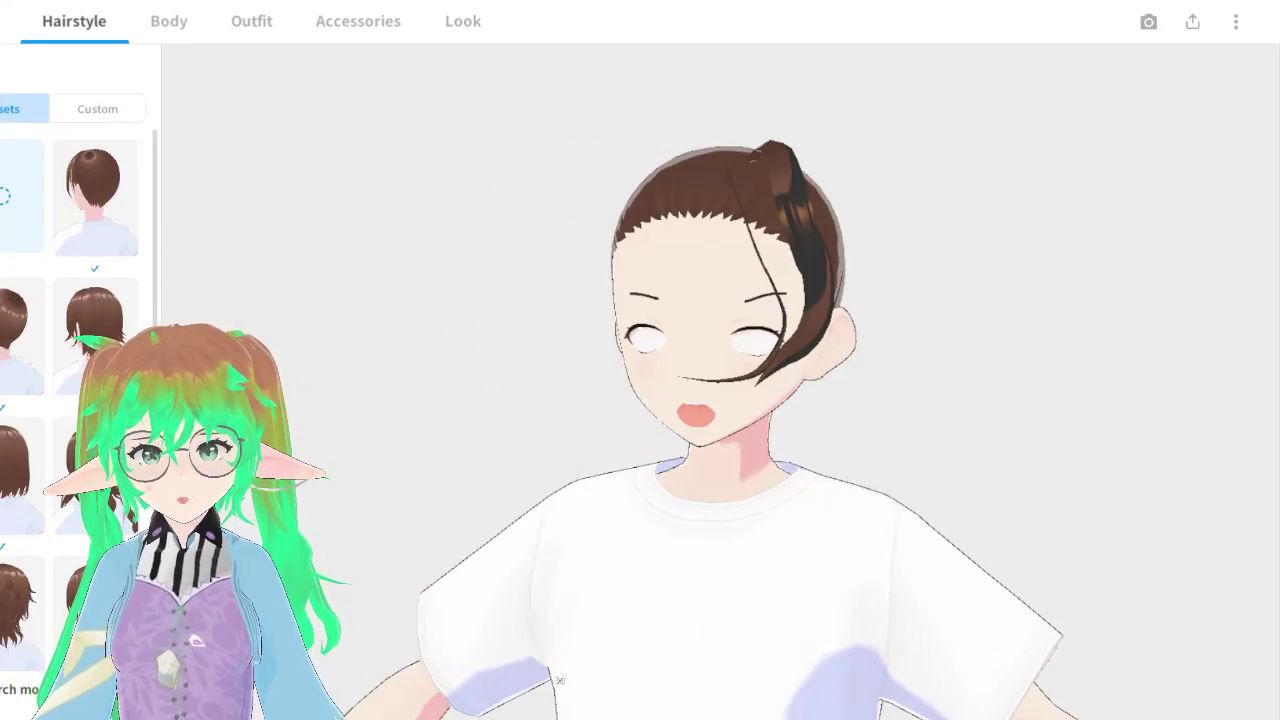
left_click_drag(661, 326, 567, 329)
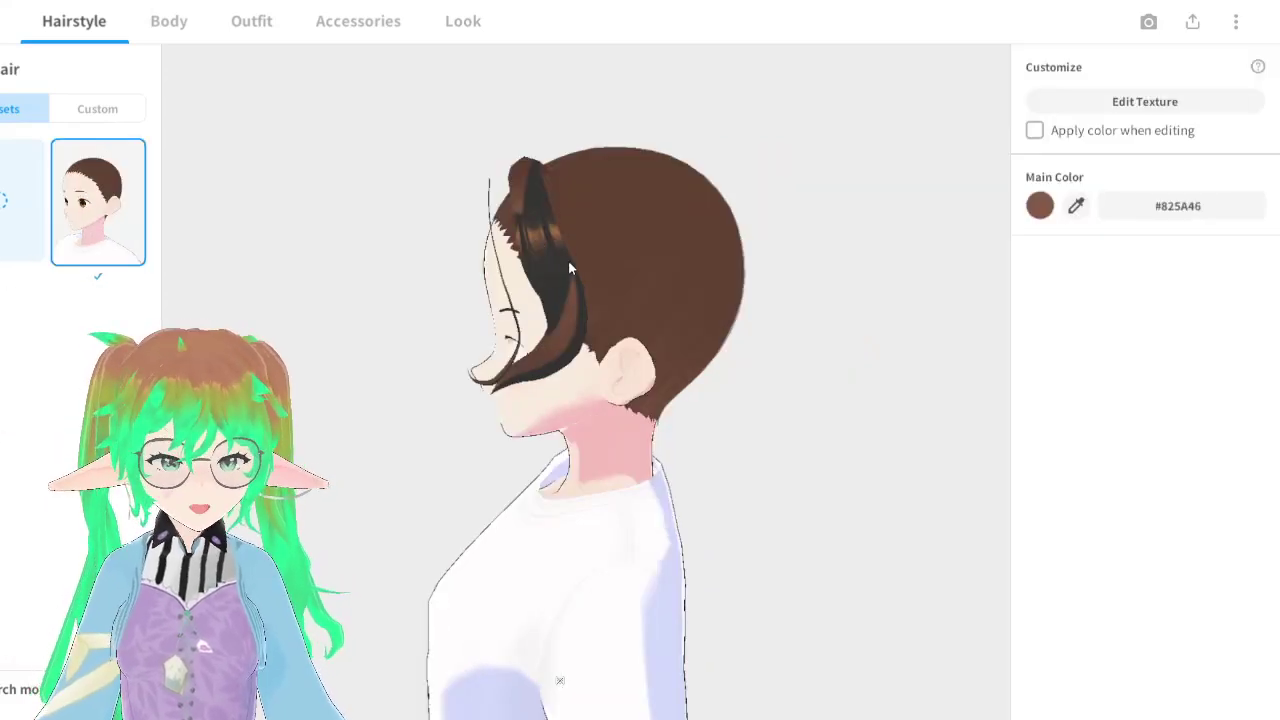
left_click_drag(570, 268, 632, 262)
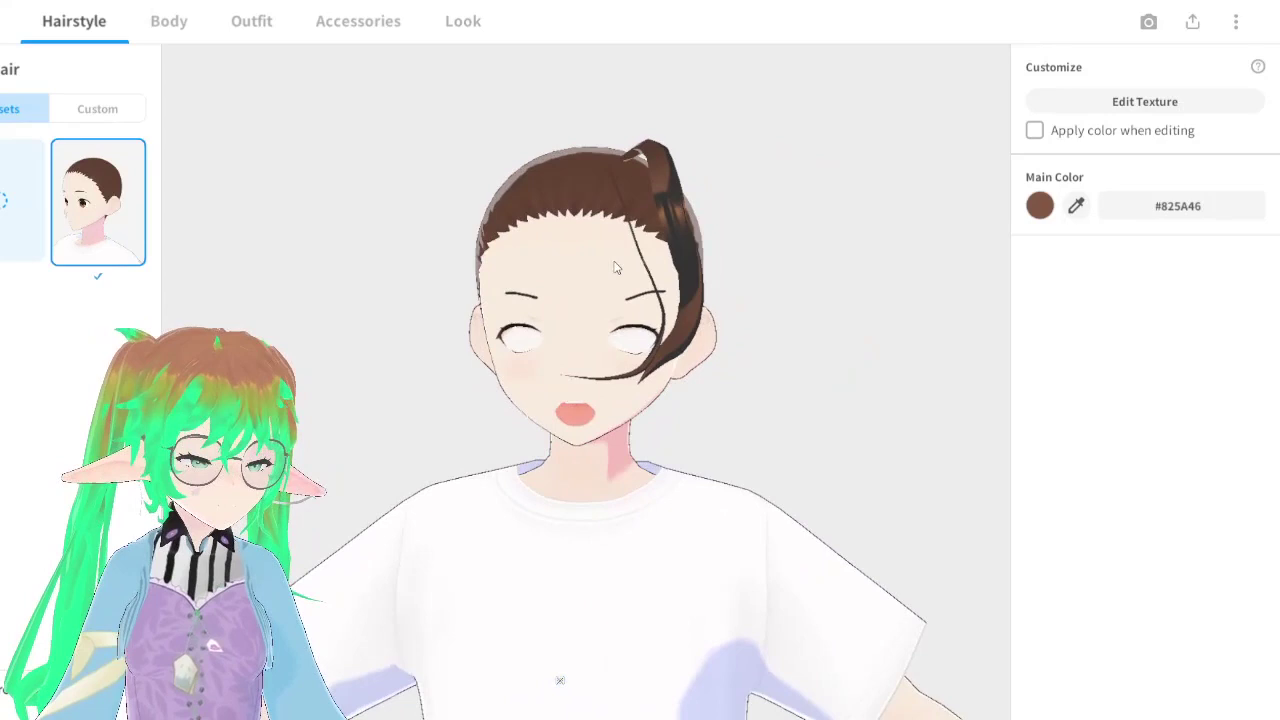
scroll(615, 267, "up", 2)
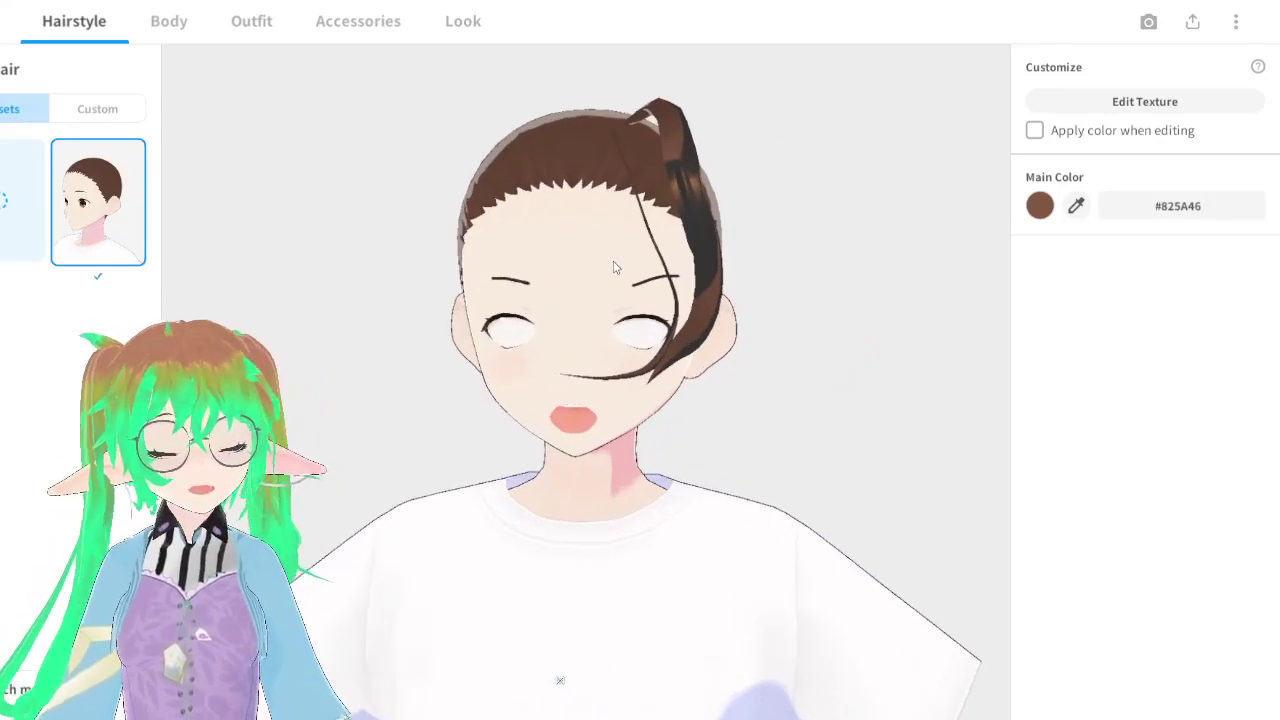
left_click_drag(600, 270, 538, 276)
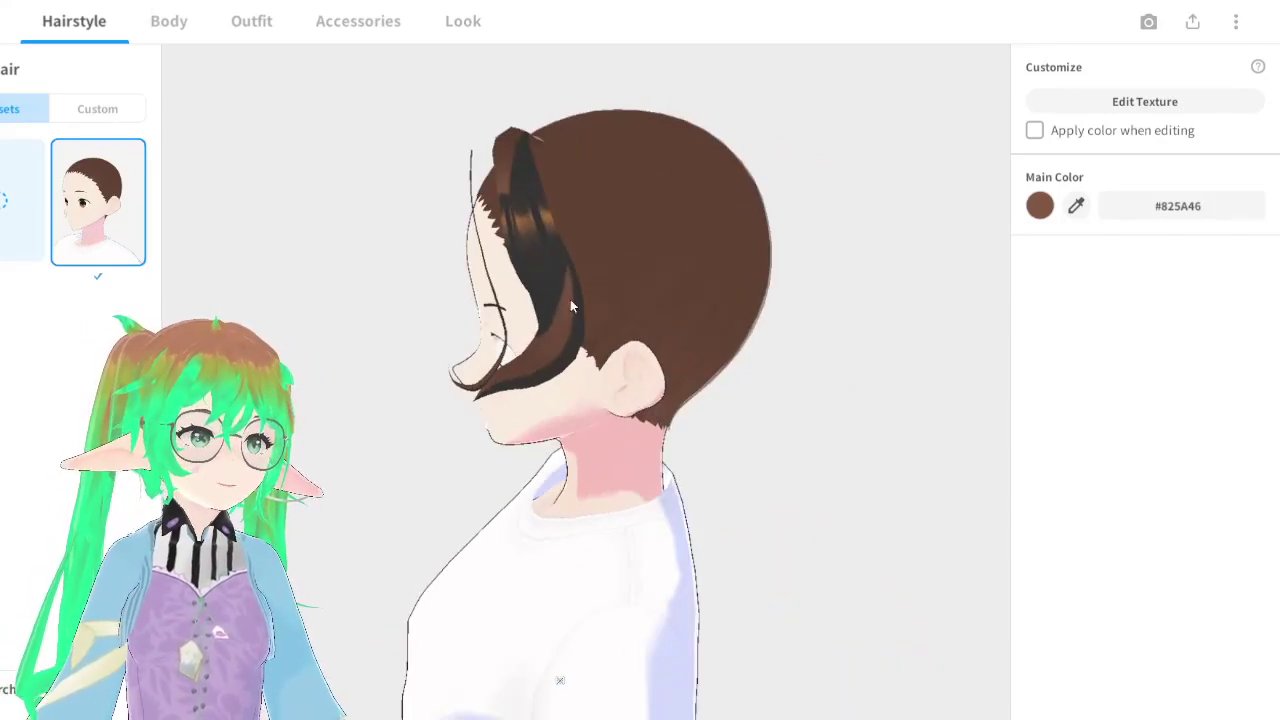
left_click_drag(443, 289, 497, 291)
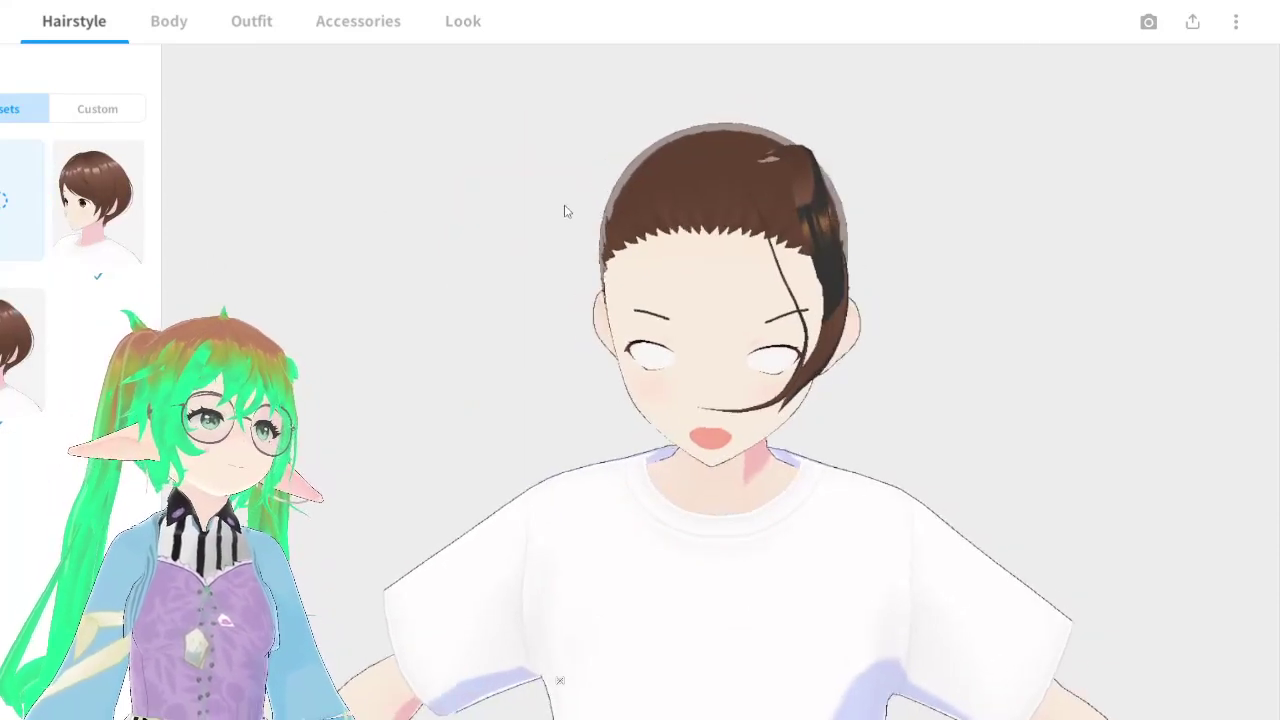
mouse_move(565, 211)
left_mouse_down()
mouse_move(631, 192)
mouse_move(571, 189)
left_mouse_up()
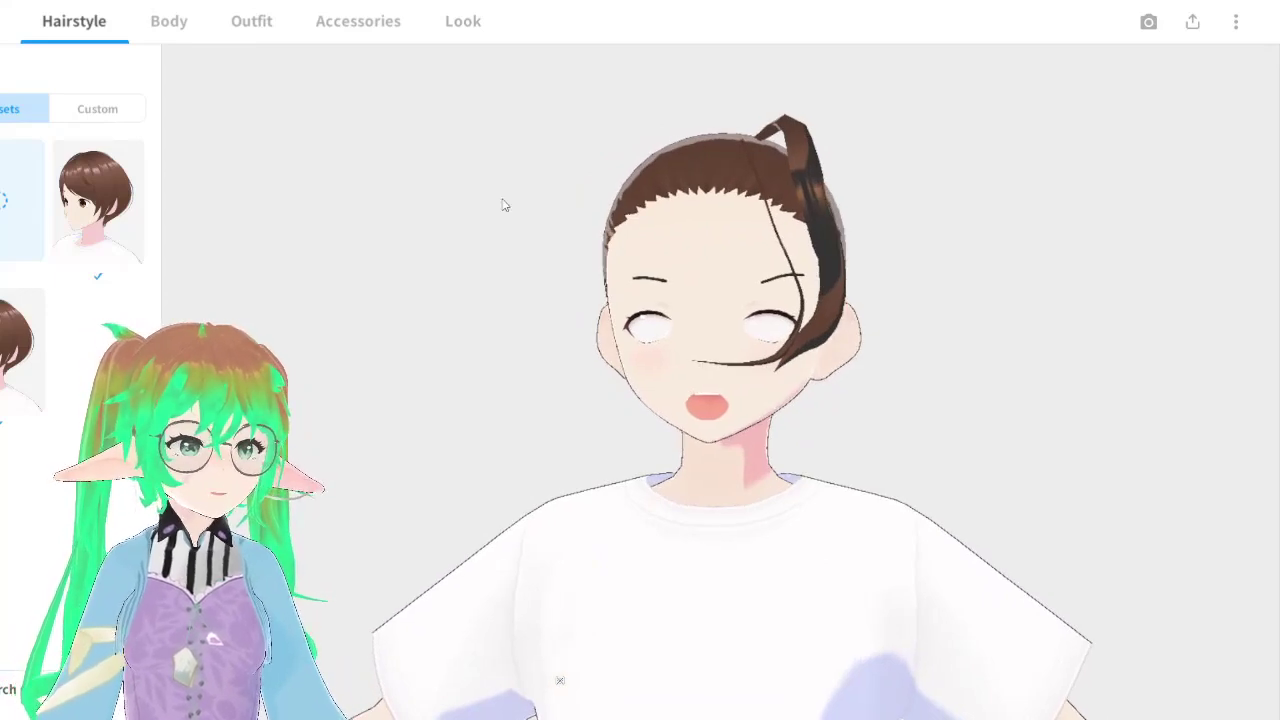
Set the body's head width, head tip (Y) and neck length to 1.000 and its neck thickness to 100.000
left_click(199, 39)
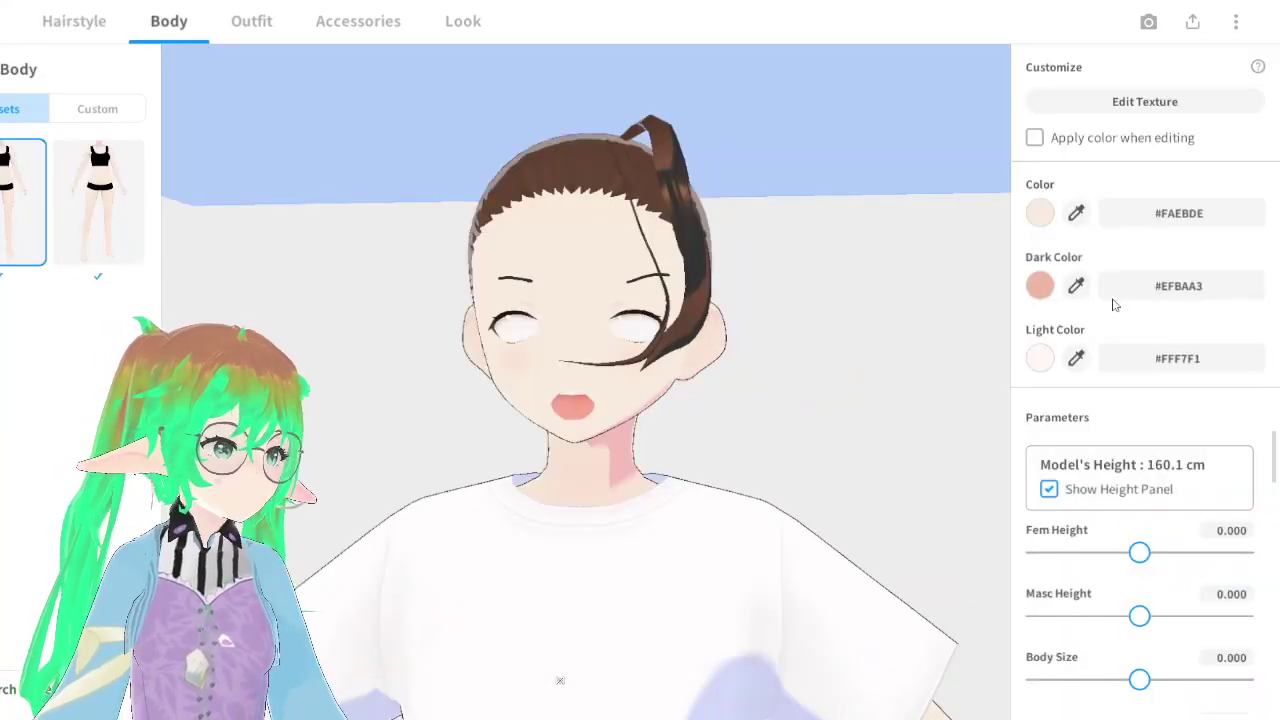
scroll(1148, 480, "down", 4)
left_click_drag(900, 300, 1274, 412)
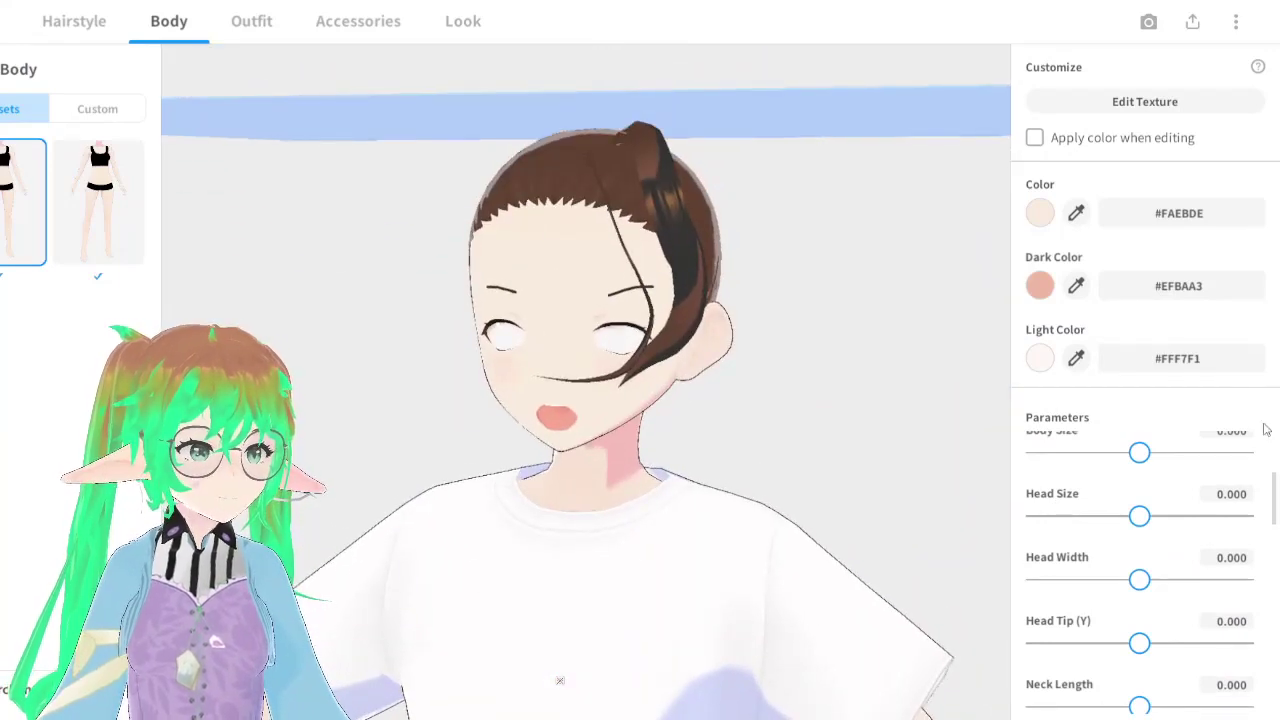
scroll(1150, 500, "down", 2)
scroll(646, 514, "down", 5)
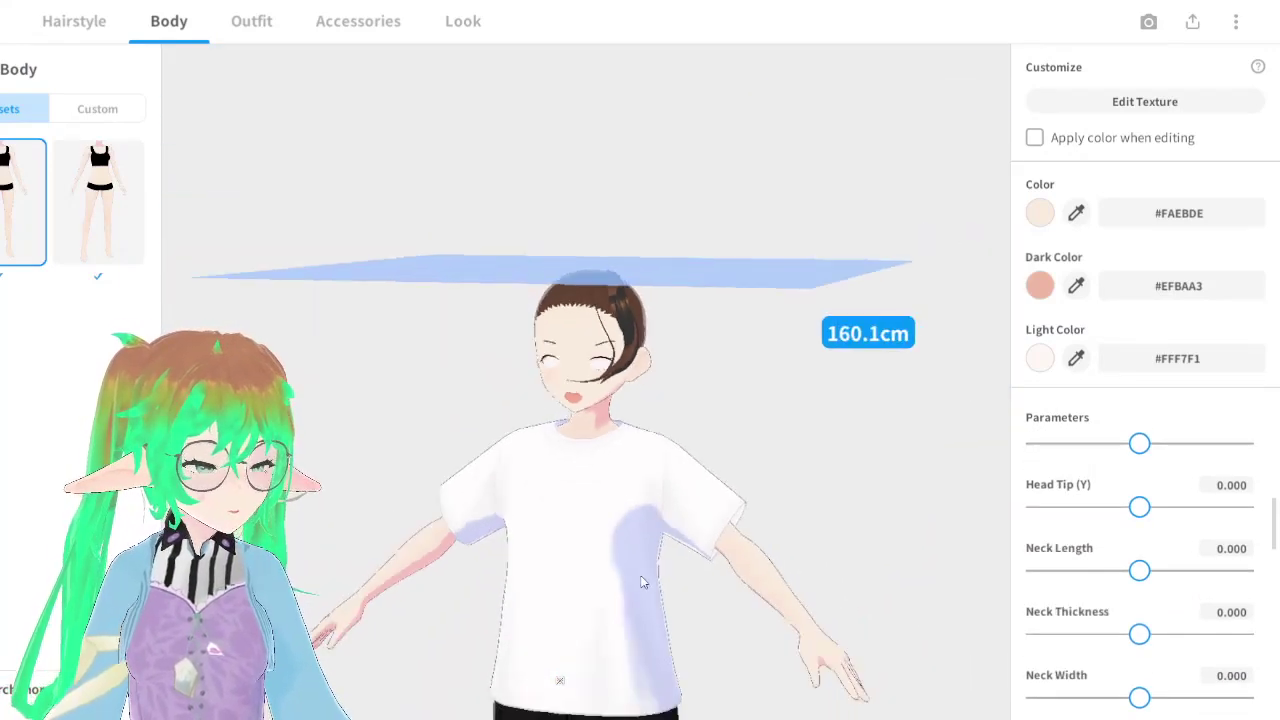
scroll(660, 590, "down", 3)
left_click_drag(1139, 507, 1264, 500)
left_click_drag(1140, 444, 1276, 436)
left_click_drag(1139, 571, 1250, 570)
left_click_drag(1139, 633, 1258, 620)
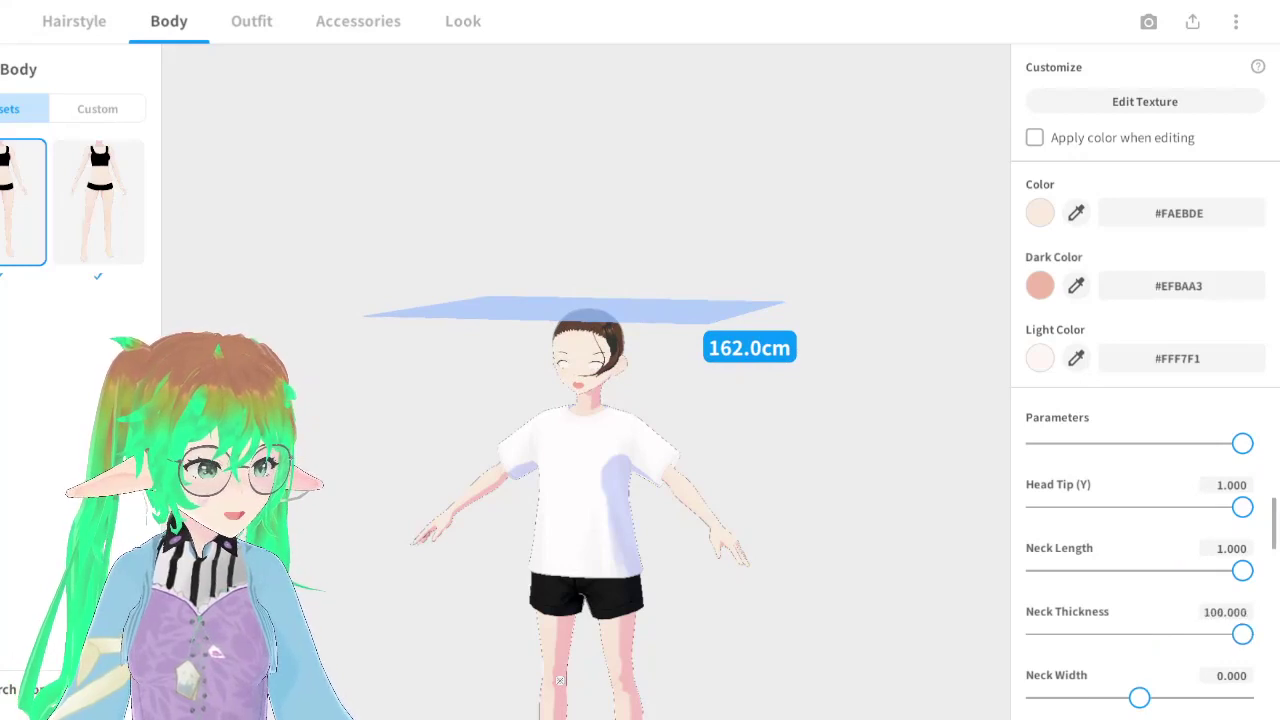
Lower the body's chest size to its minimum, and set the finger size and arm length to 1.000
scroll(1150, 587, "down", 2)
scroll(1121, 652, "down", 2)
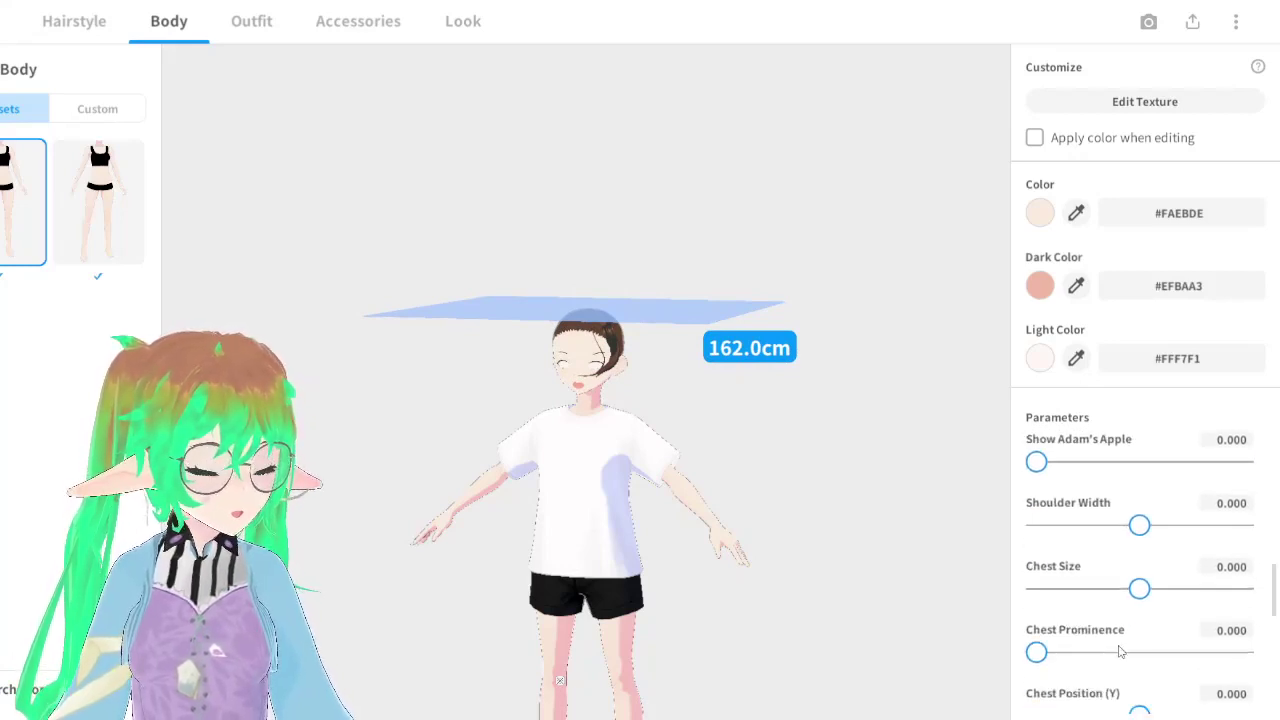
left_click_drag(1139, 590, 1034, 590)
scroll(1110, 640, "down", 4)
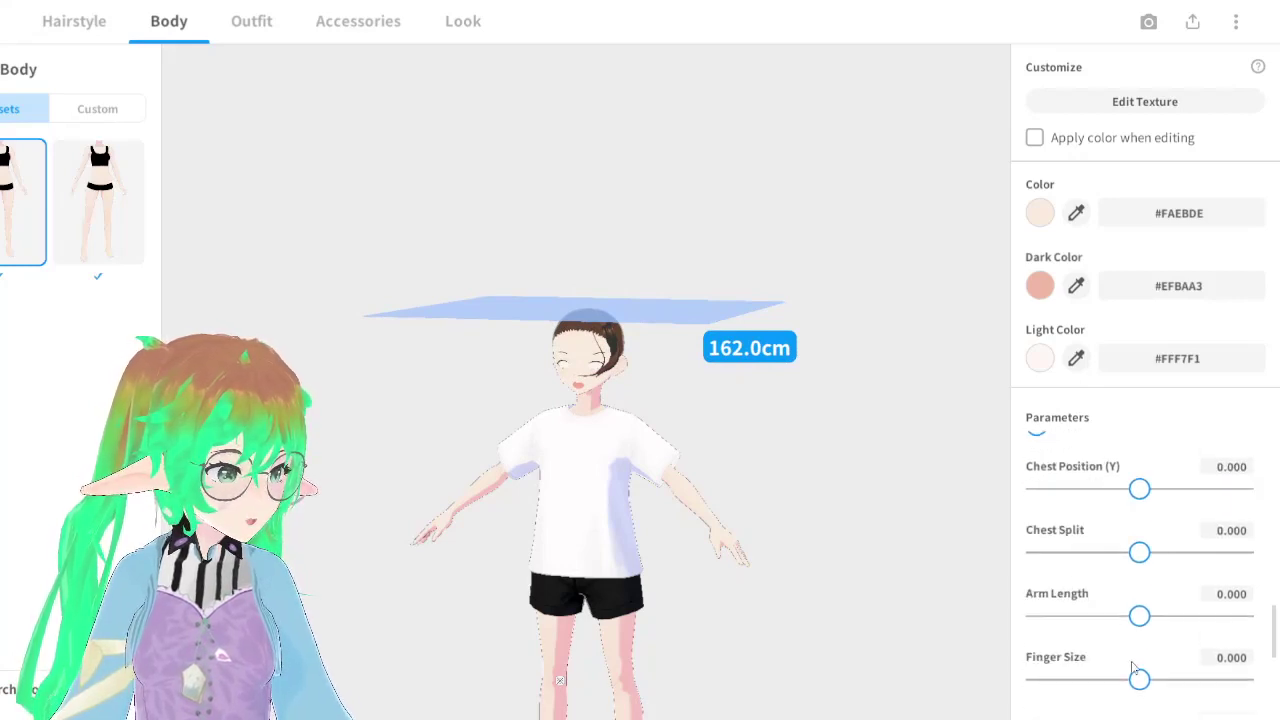
left_click_drag(1139, 680, 1252, 668)
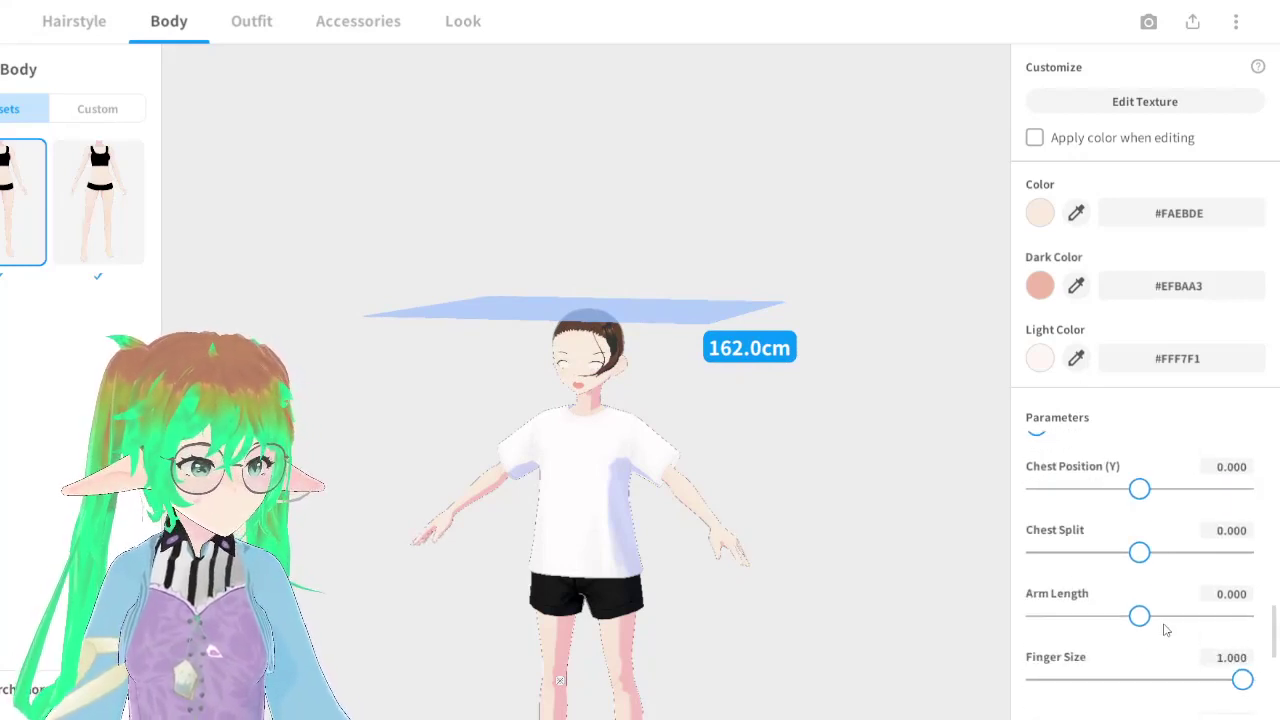
left_click_drag(1139, 616, 1242, 616)
Set the body's leg length to 1.000 and raise the foot size to its maximum
scroll(1129, 590, "down", 4)
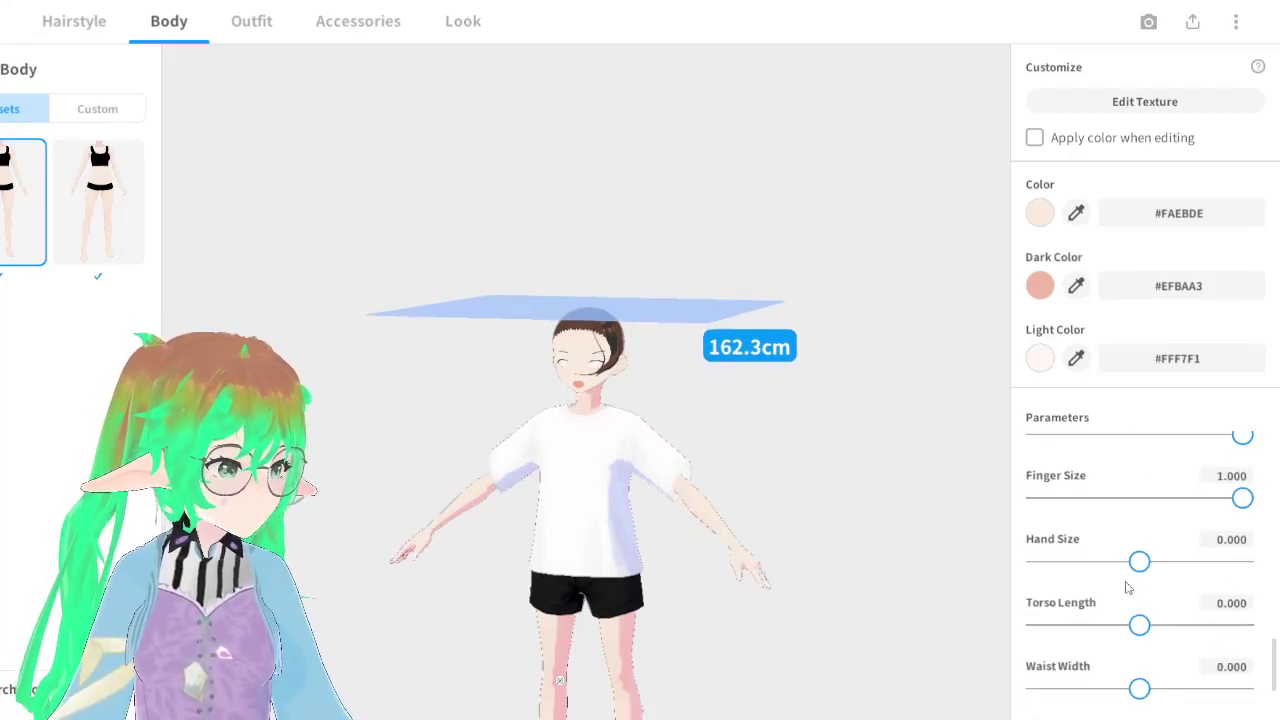
scroll(1110, 626, "down", 1)
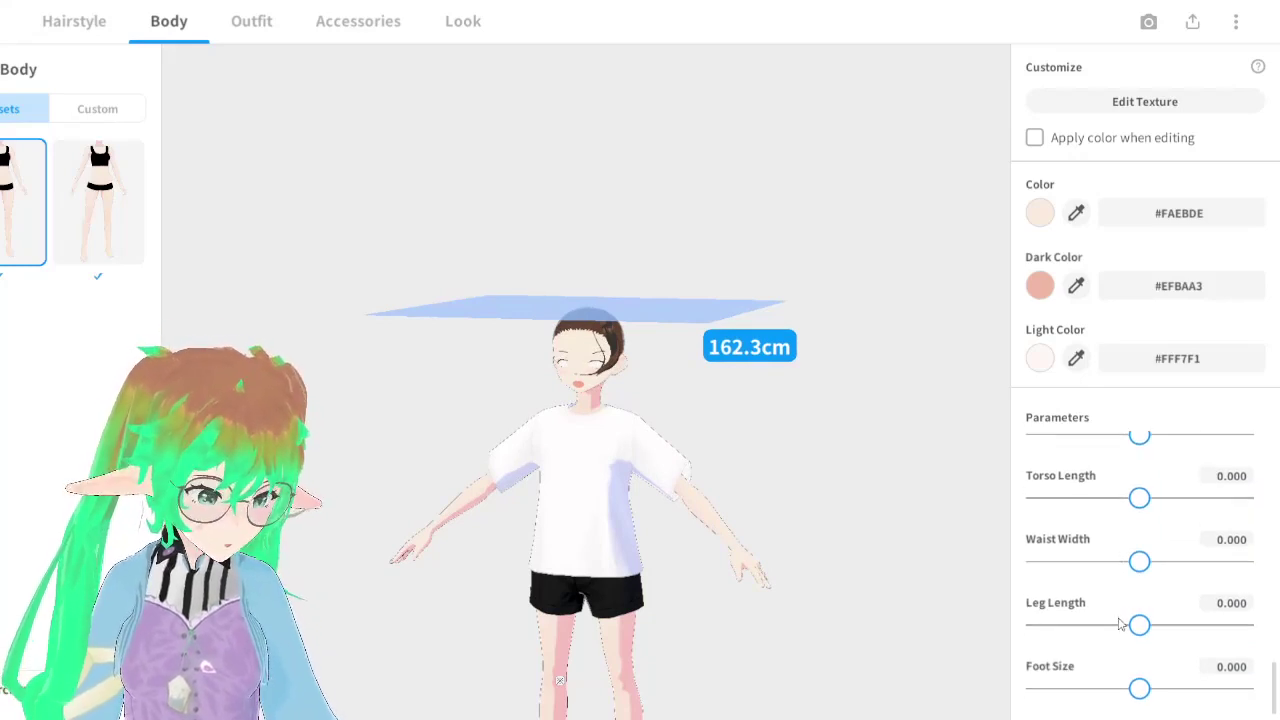
left_click_drag(1141, 627, 1181, 625)
left_click_drag(1252, 603, 1255, 615)
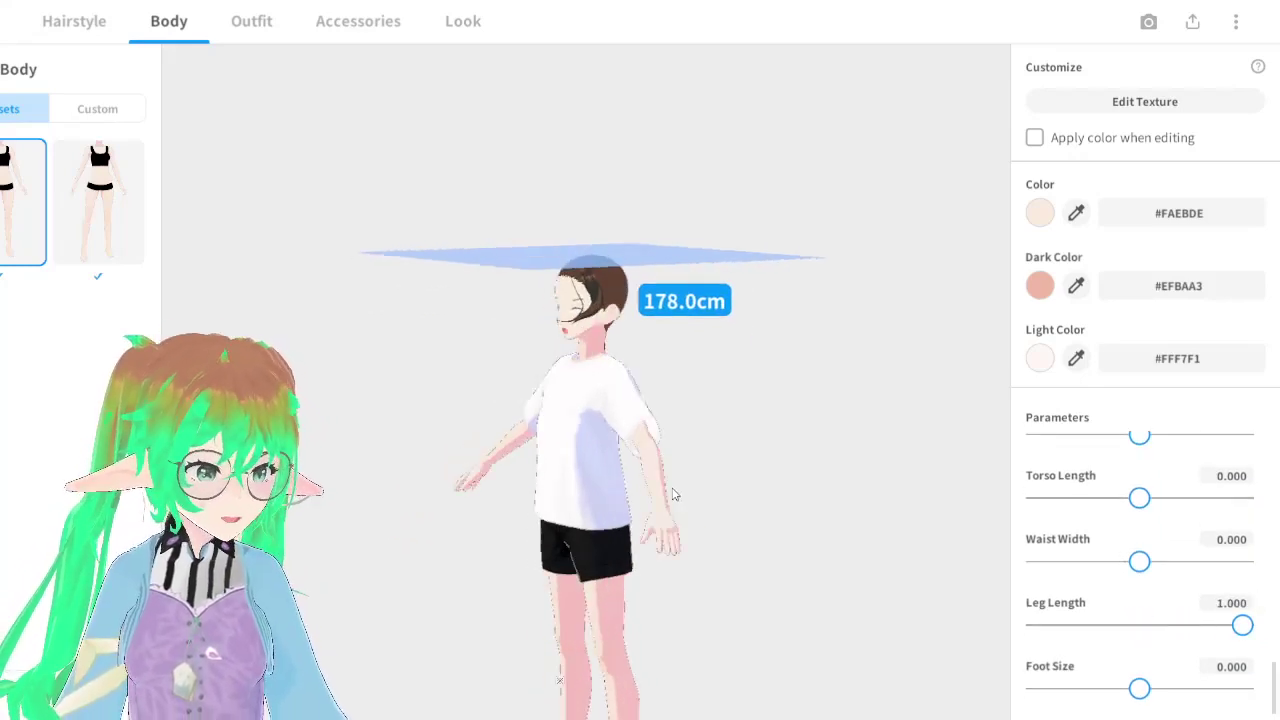
left_click_drag(1140, 689, 1242, 688)
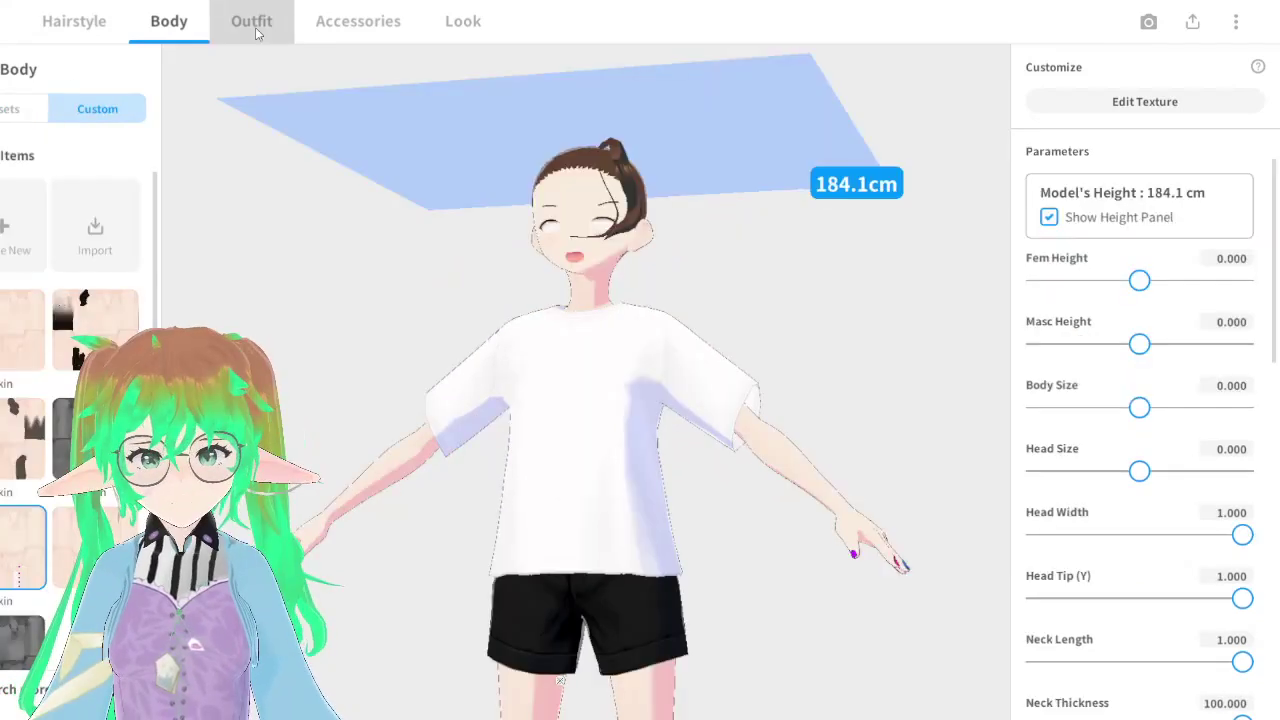
Browse the preset outfit sets and open the customization settings of the white T-shirt on the model
left_click(251, 21)
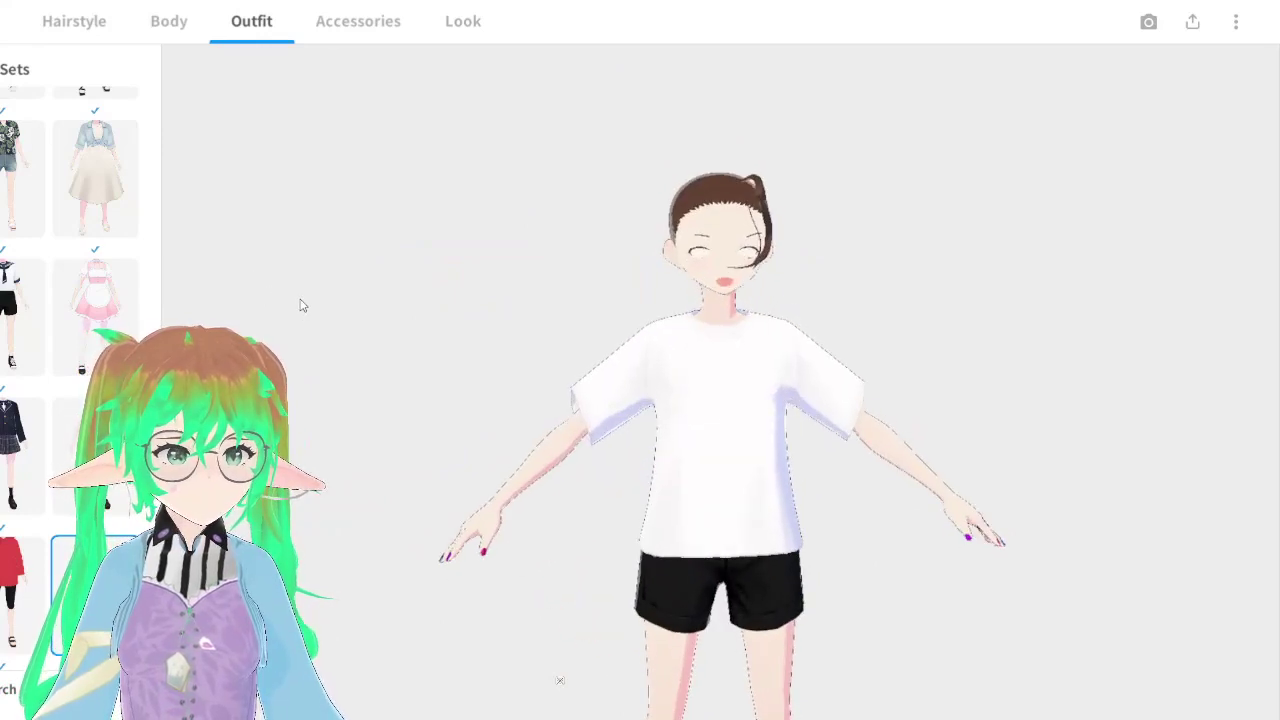
scroll(18, 228, "up", 2)
scroll(18, 228, "up", 3)
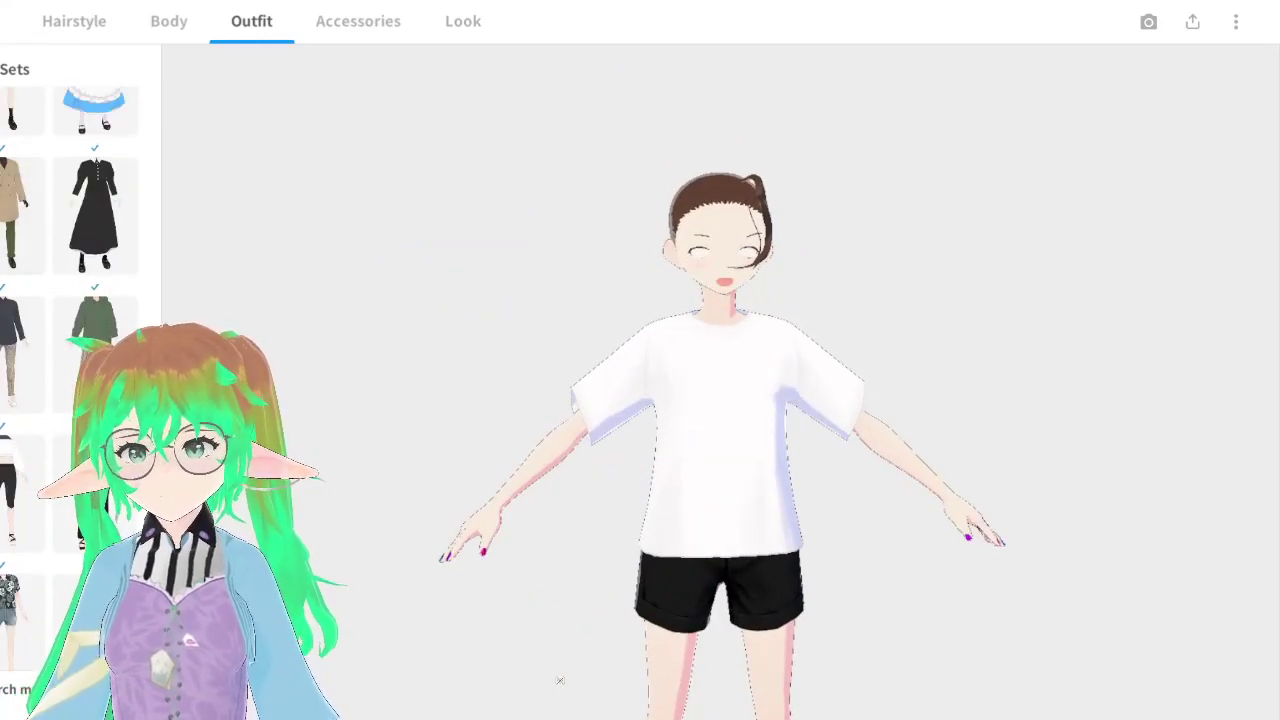
left_click(720, 440)
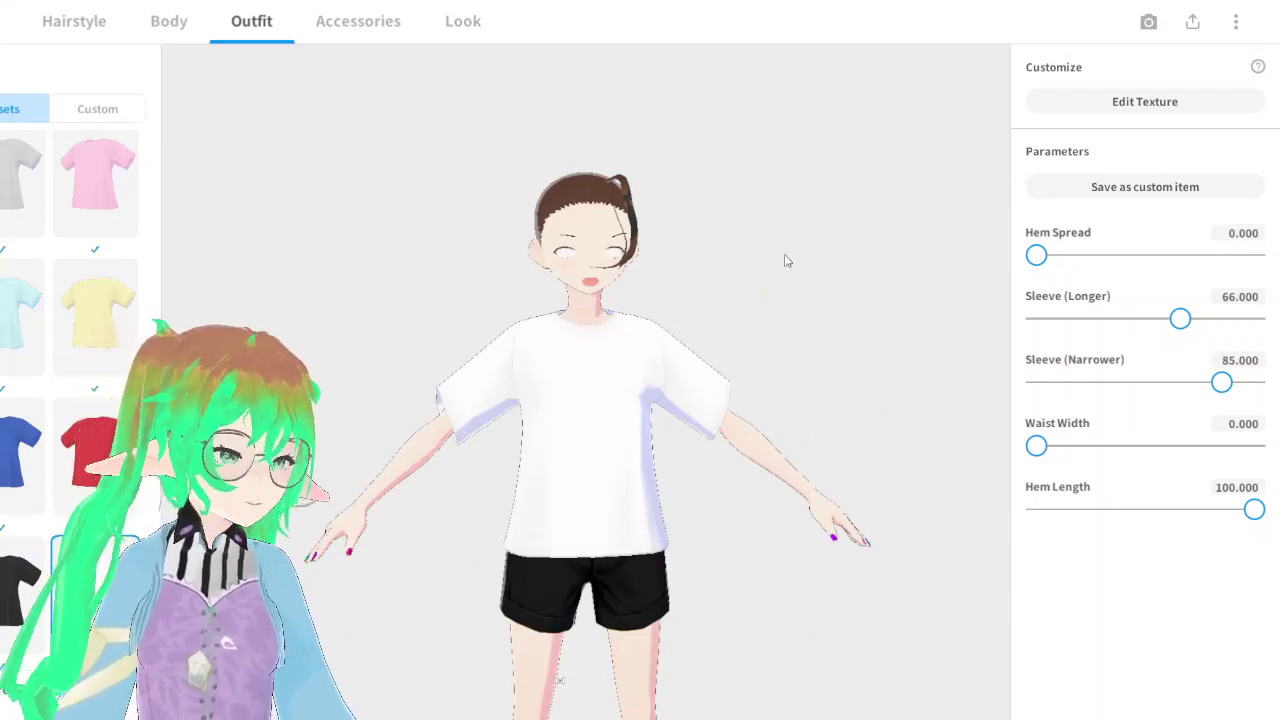
Apply the custom purple corset top with puffy blue sleeves to the model and inspect it up close
left_click(64, 109)
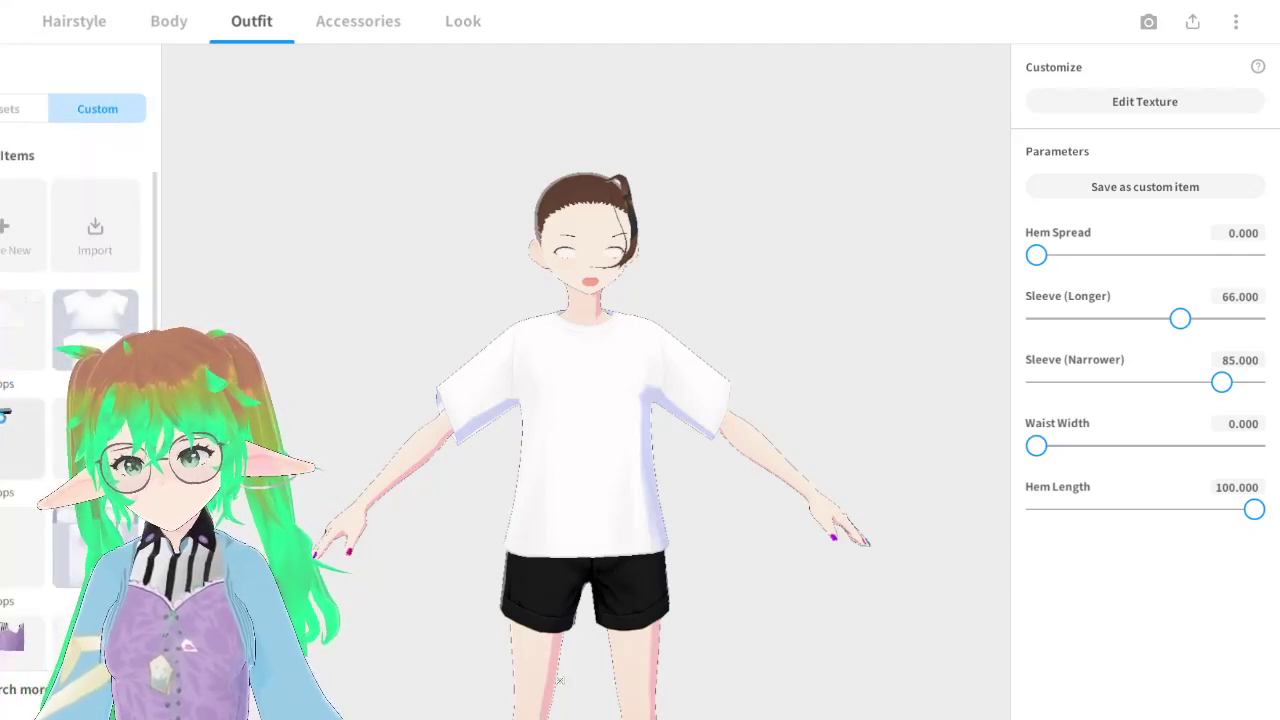
scroll(3, 597, "down", 1)
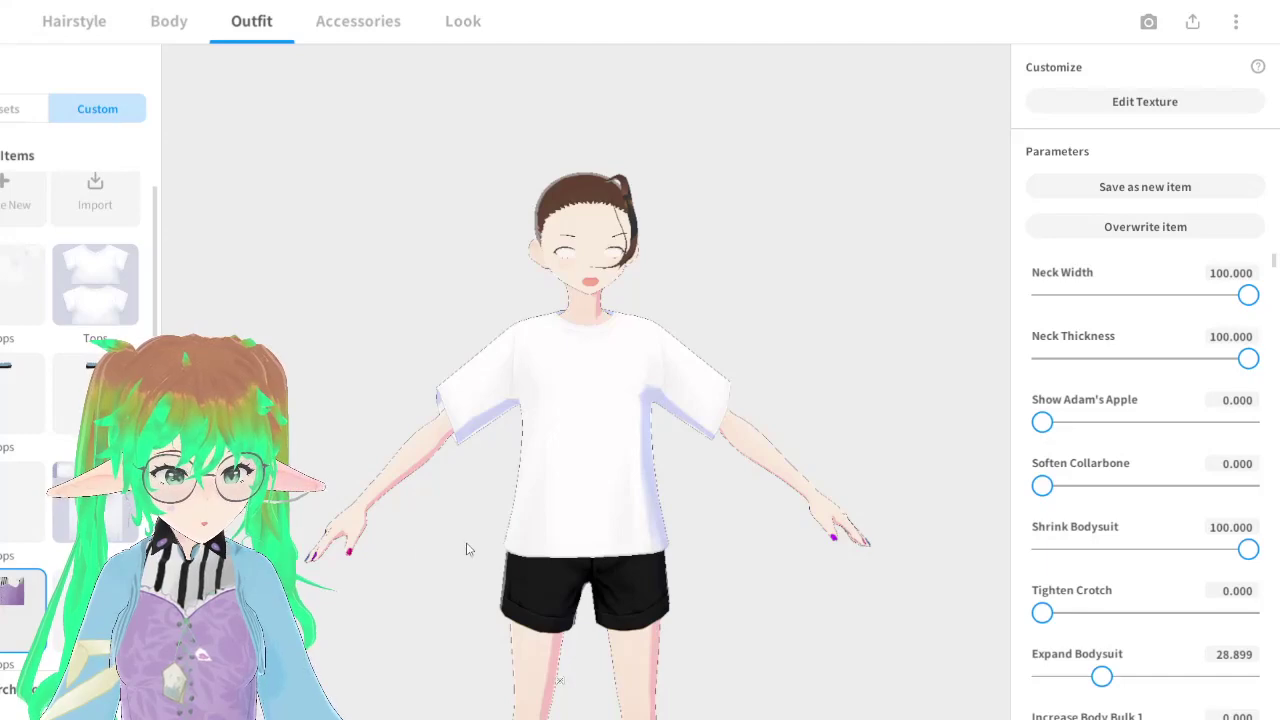
mouse_move(498, 566)
left_mouse_down()
mouse_move(393, 565)
mouse_move(488, 562)
left_mouse_up()
scroll(490, 560, "up", 1)
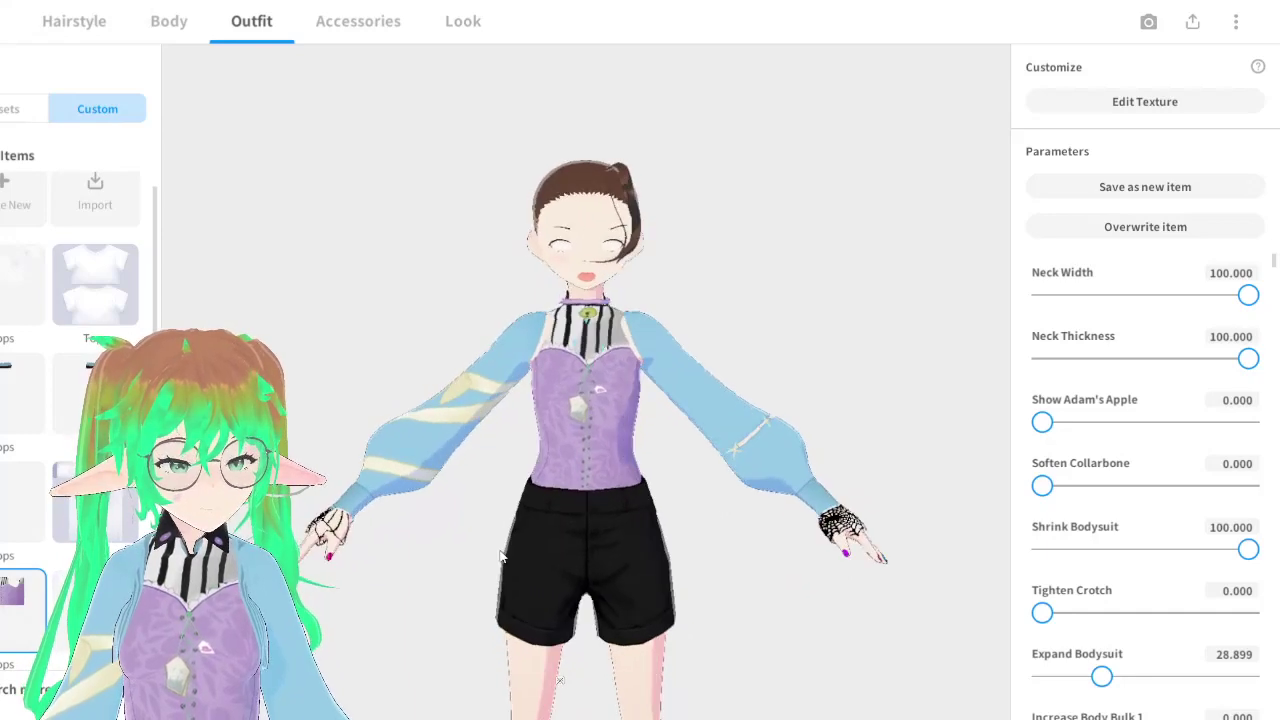
scroll(500, 555, "up", 1)
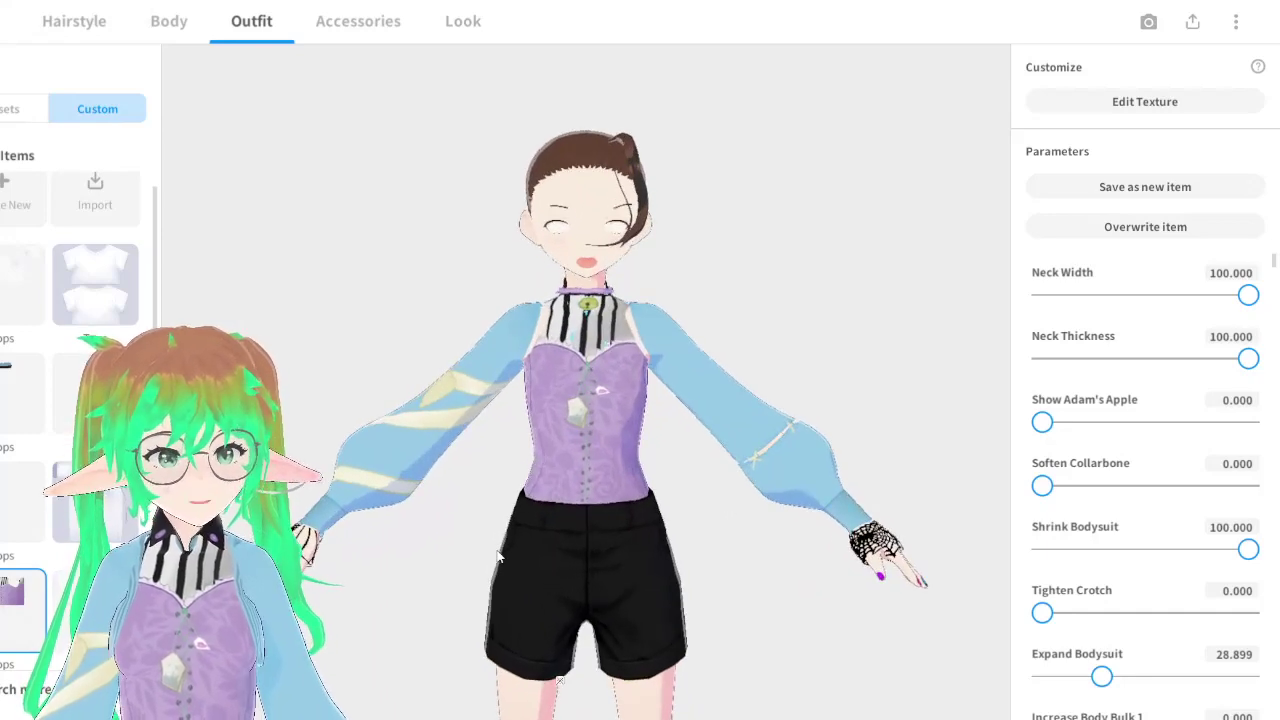
scroll(497, 557, "up", 3)
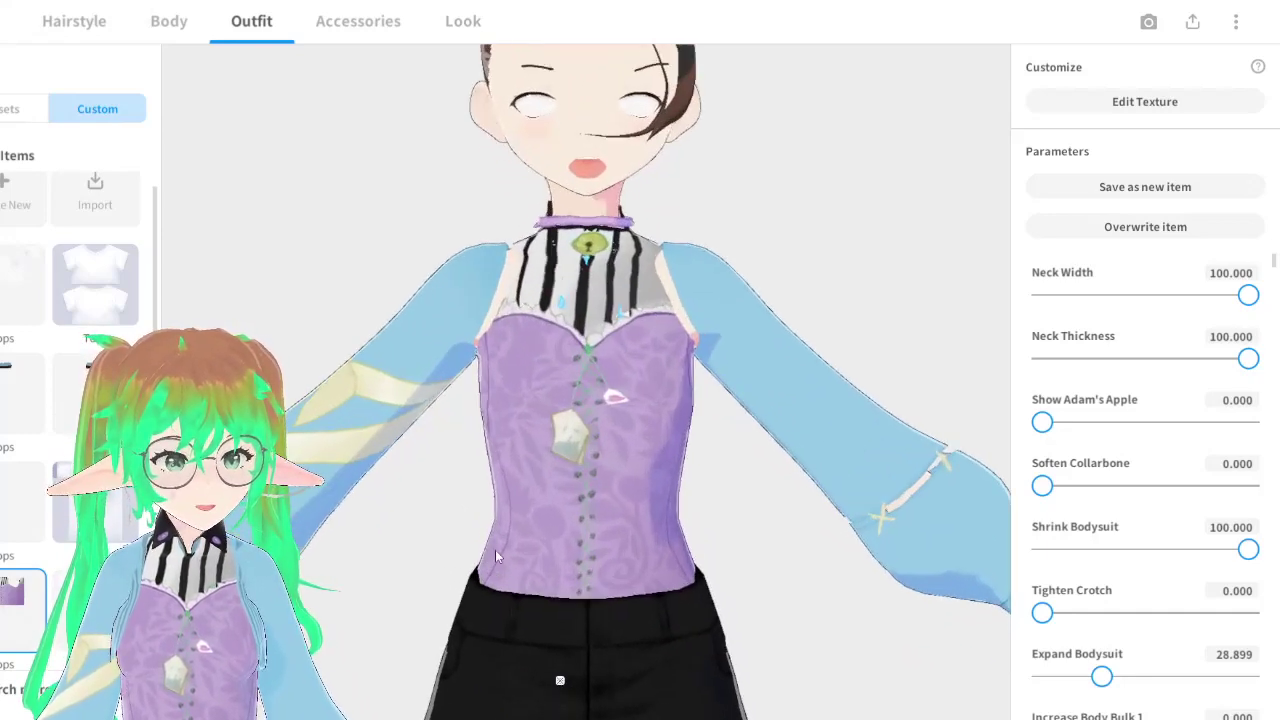
scroll(478, 562, "down", 4)
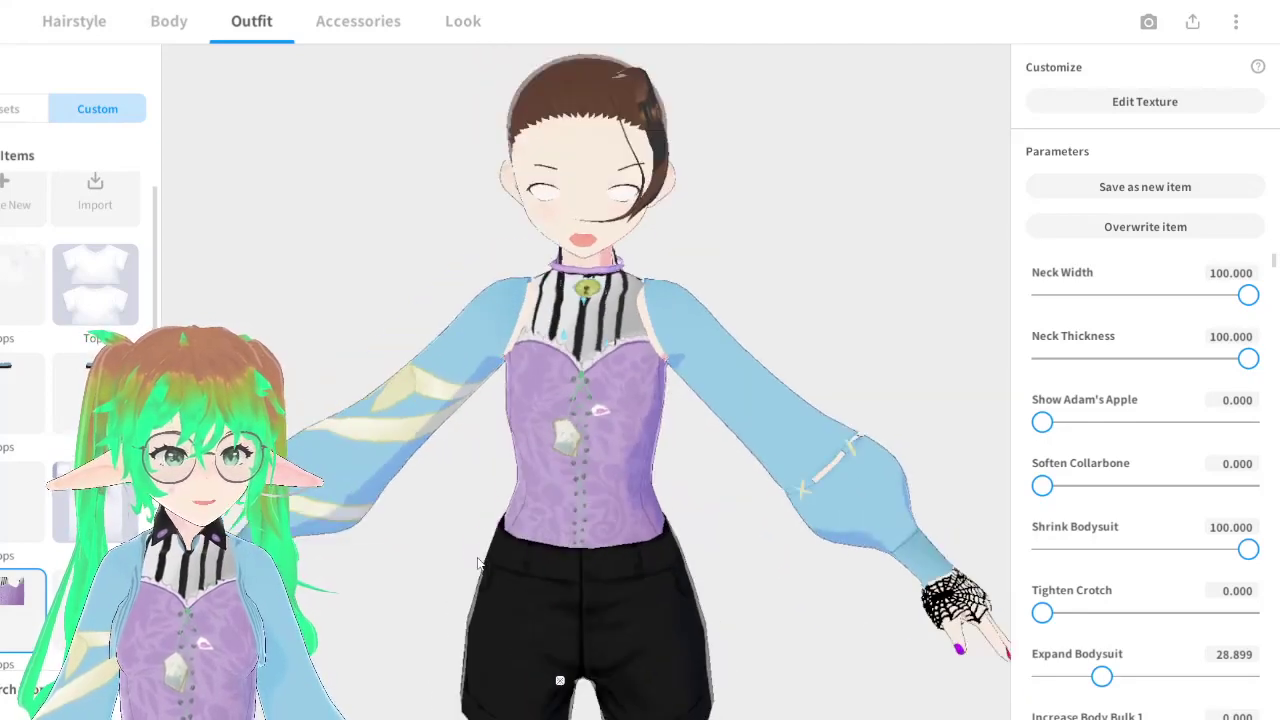
scroll(485, 557, "down", 1)
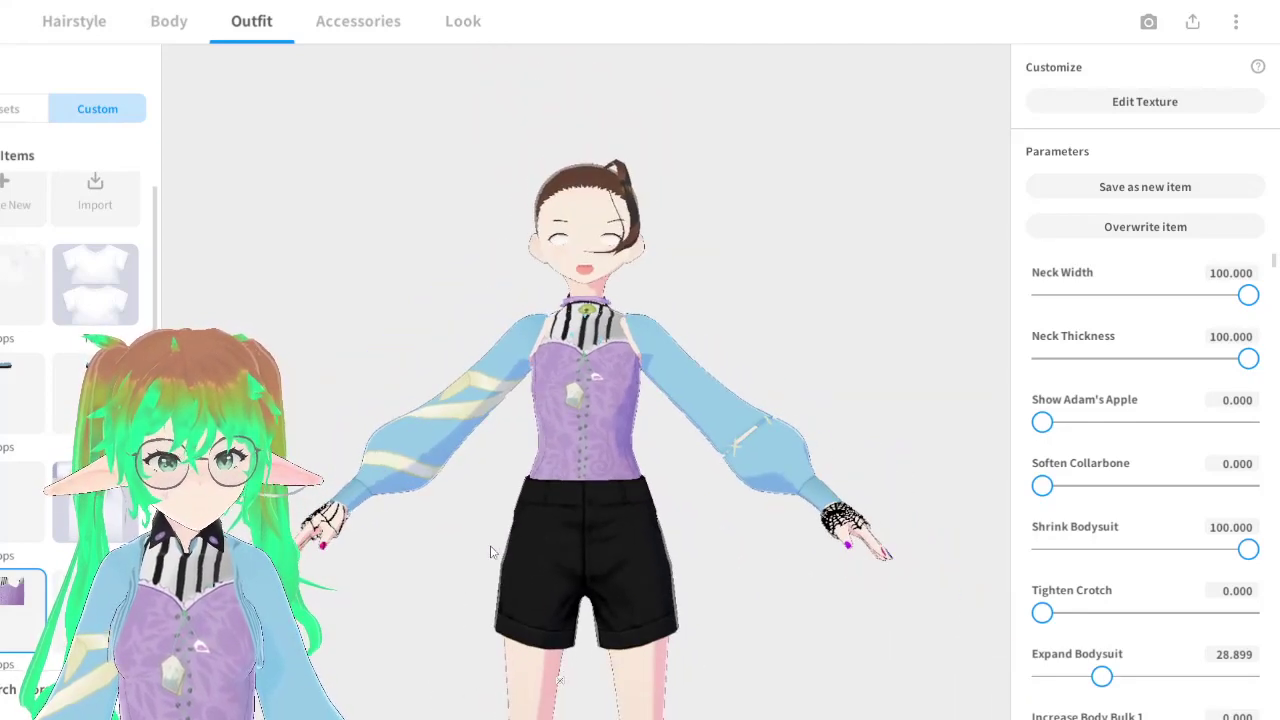
Open the corset top's textures for editing and examine the layers of its stacked body suits
left_click(1115, 110)
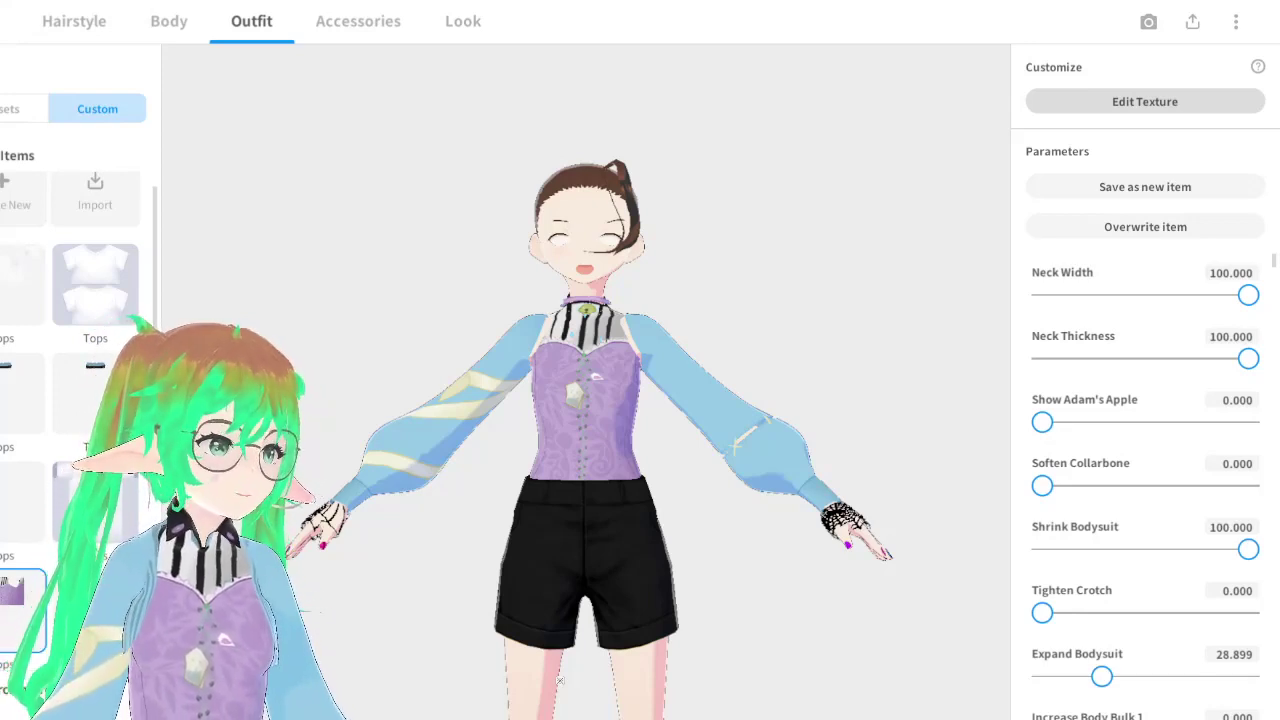
left_click(1115, 103)
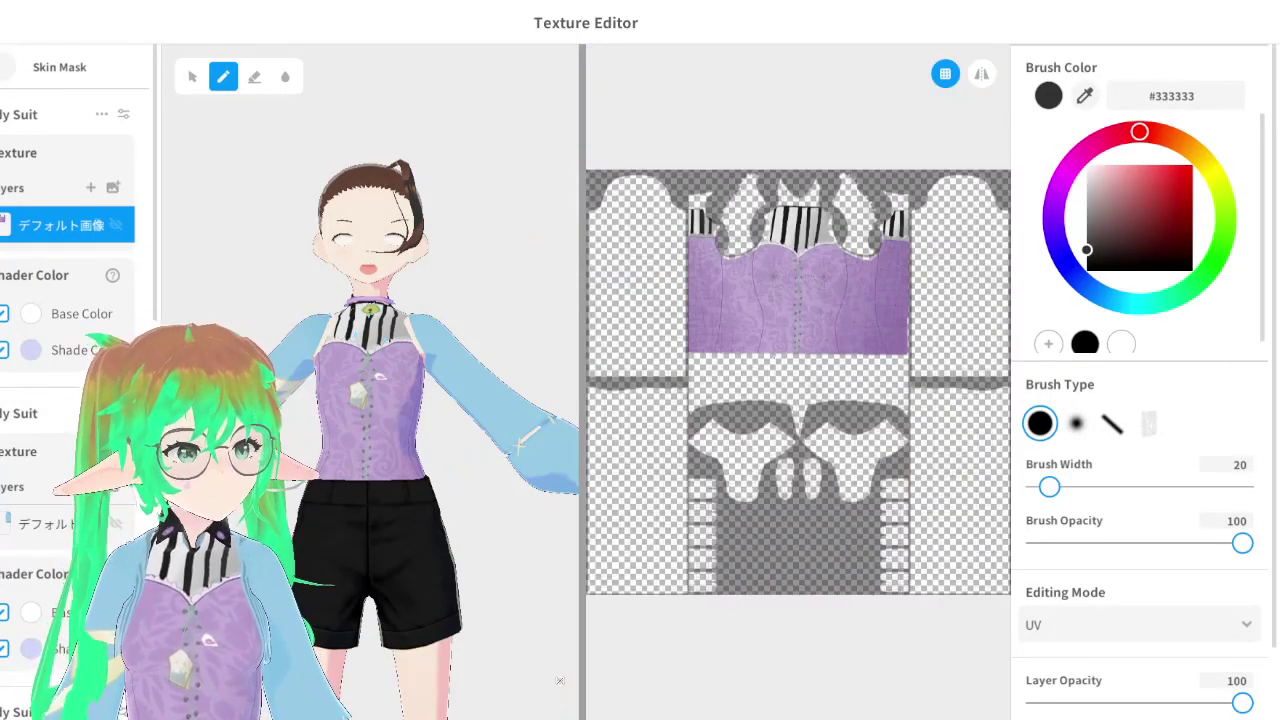
scroll(742, 327, "down", 1)
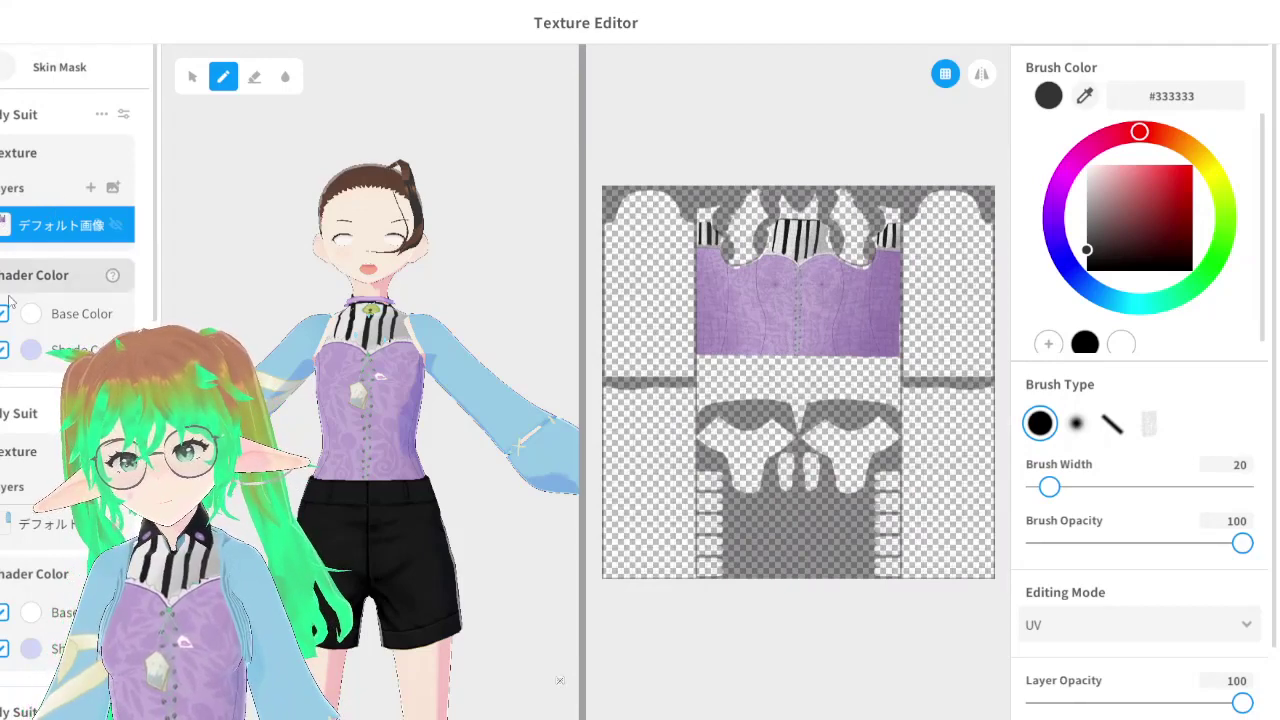
left_click(90, 486)
scroll(57, 585, "down", 1)
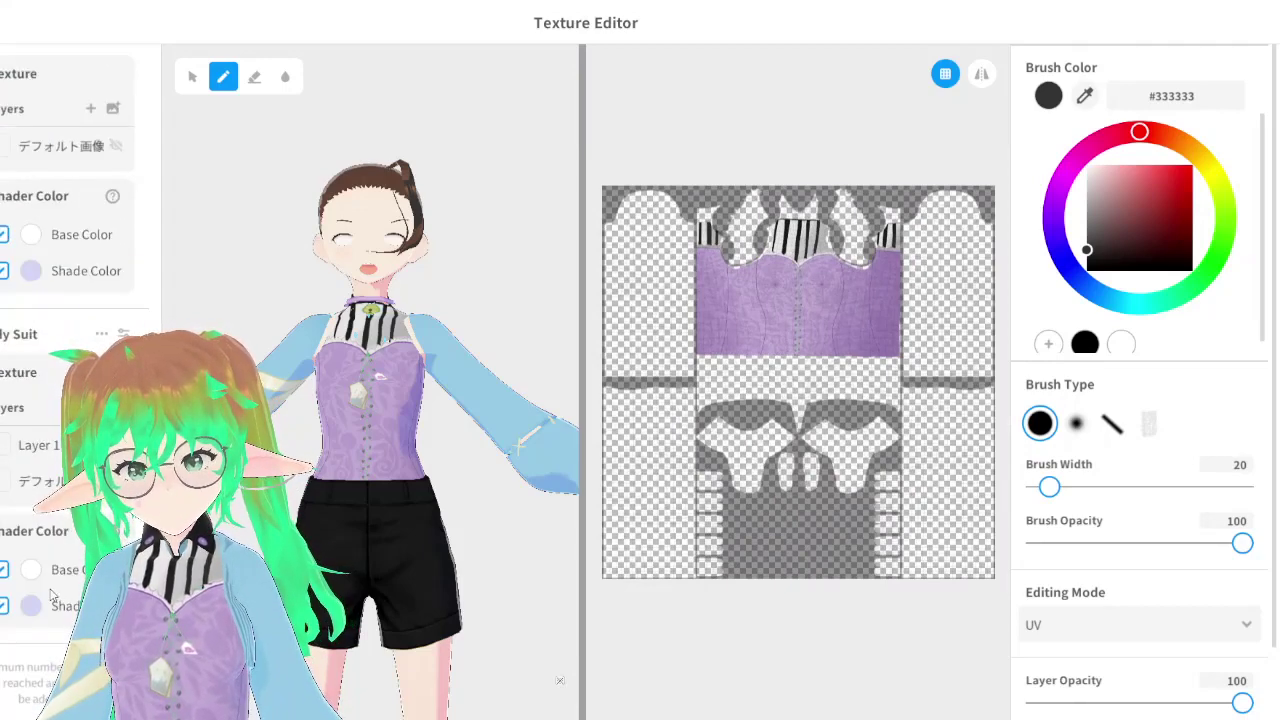
scroll(52, 595, "up", 1)
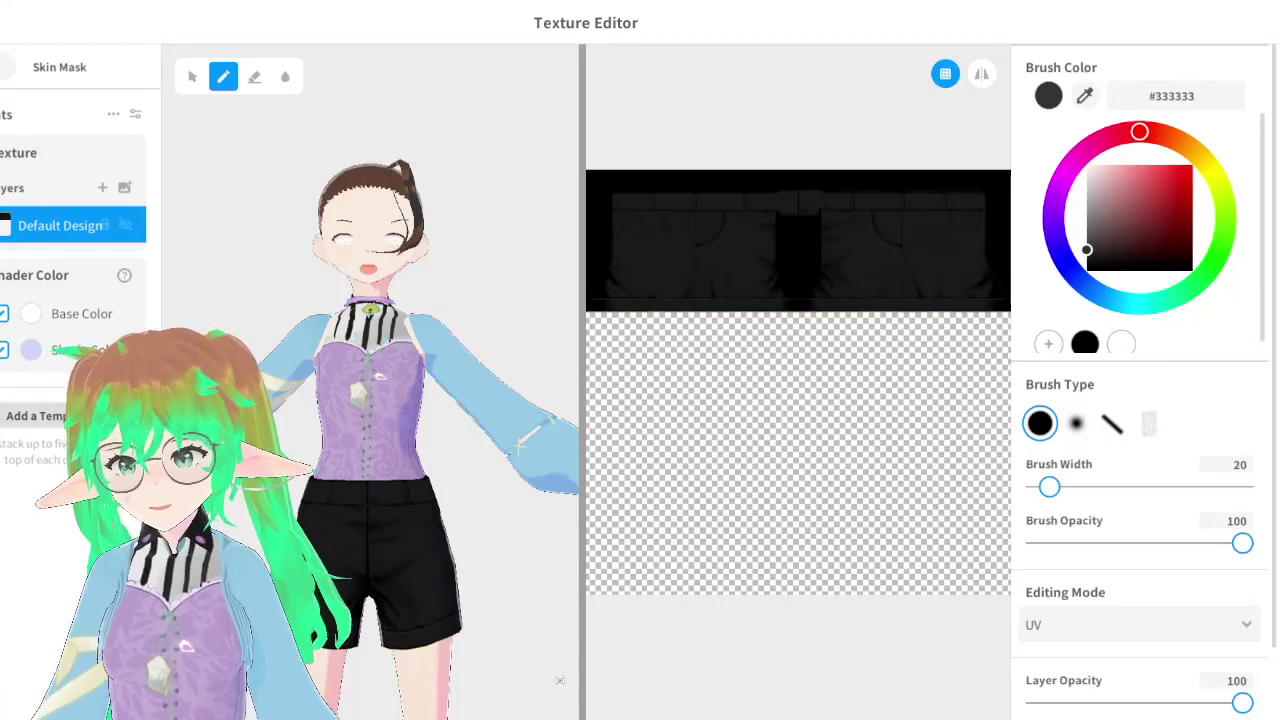
Add the T-Shirt template from the tops category to the black shorts item
left_click(43, 416)
scroll(500, 360, "down", 5)
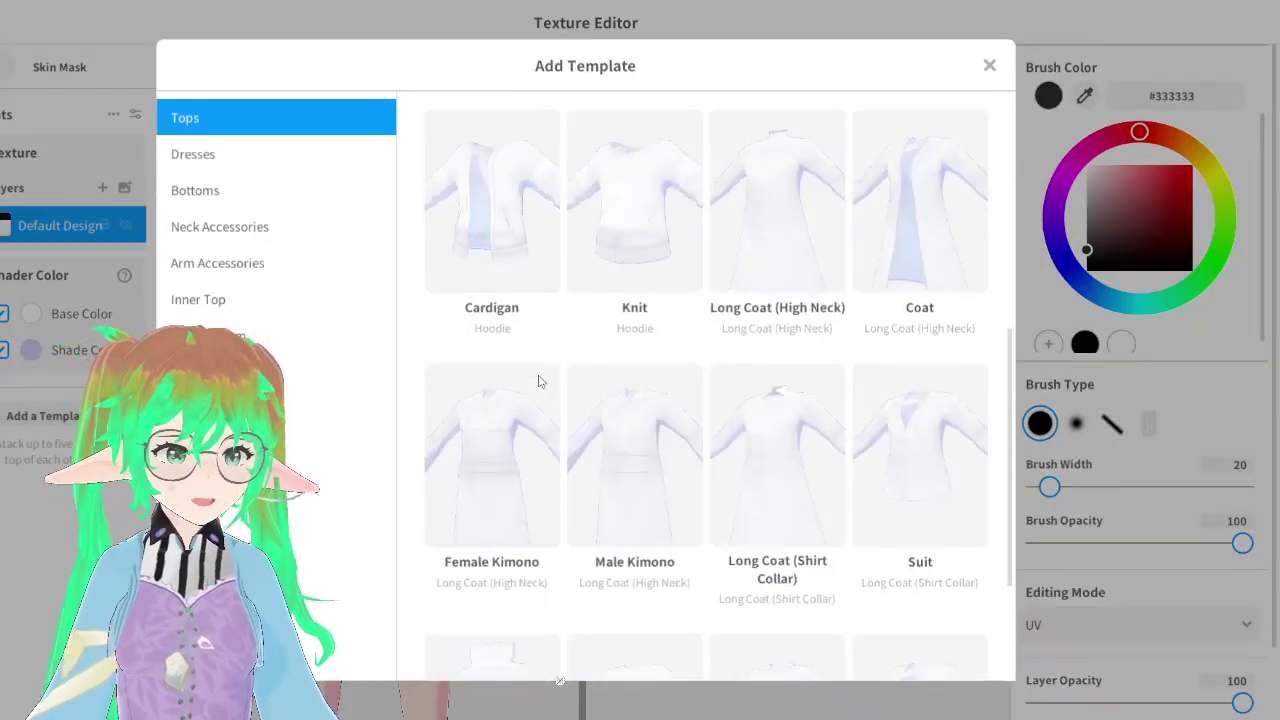
scroll(538, 381, "down", 2)
scroll(760, 371, "up", 10)
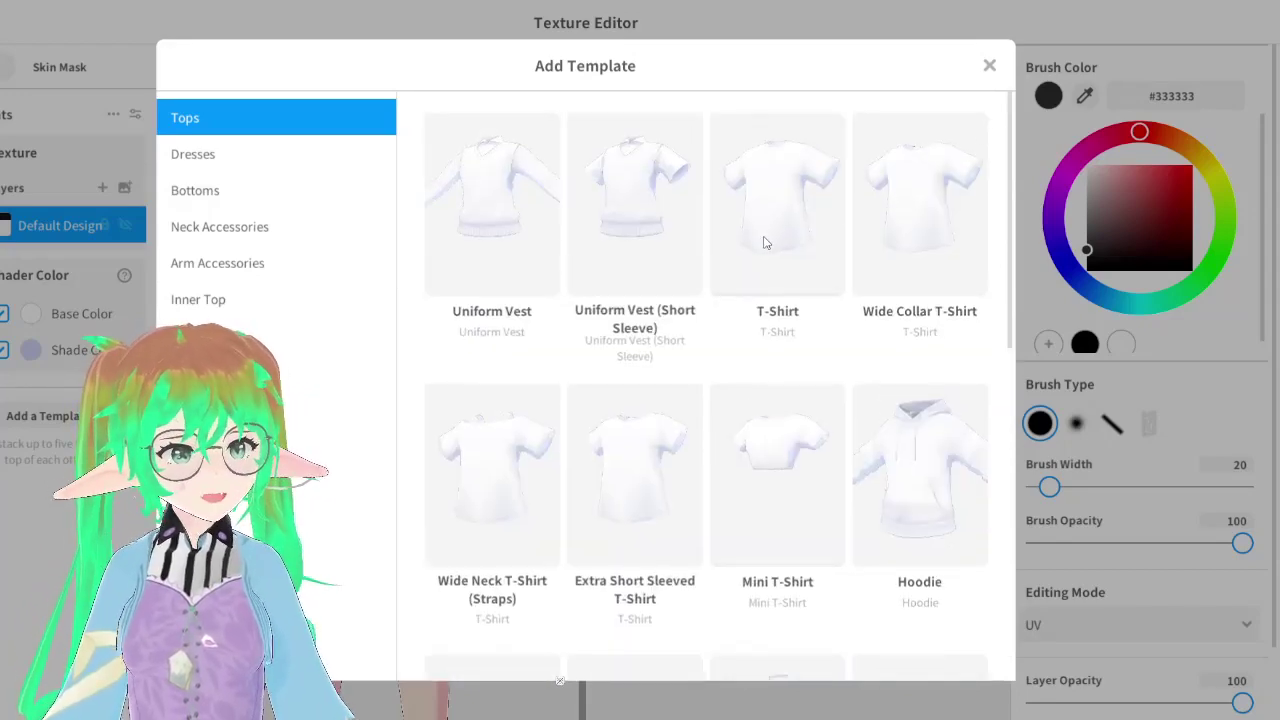
left_click(811, 208)
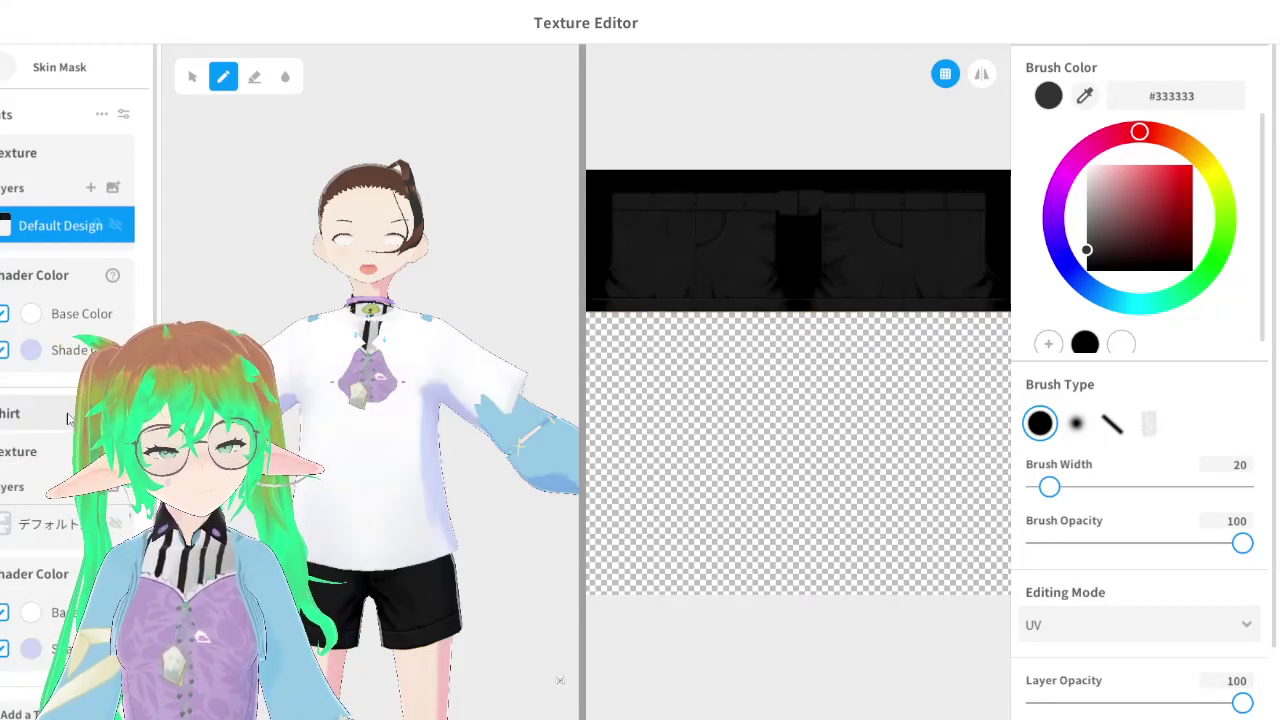
Examine the garment templates available as dresses, bottoms, neck and arm accessories, inner tops and shoes
scroll(55, 432, "down", 1)
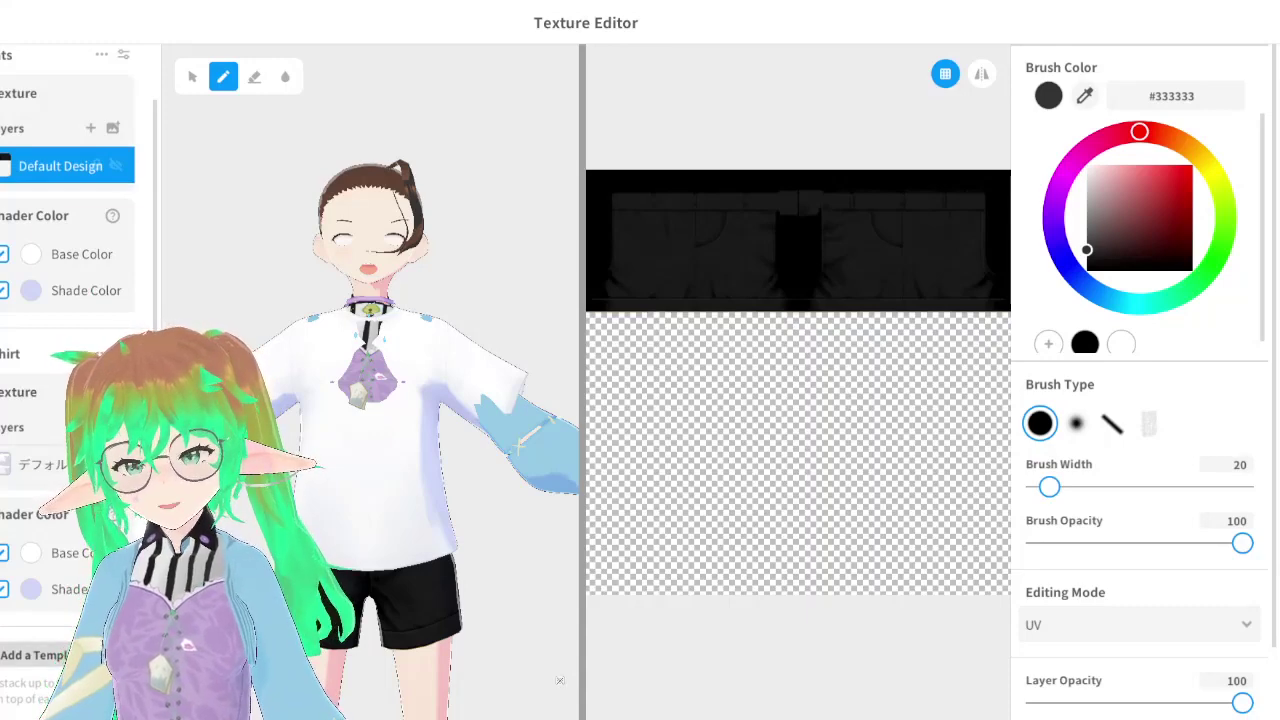
left_click(35, 655)
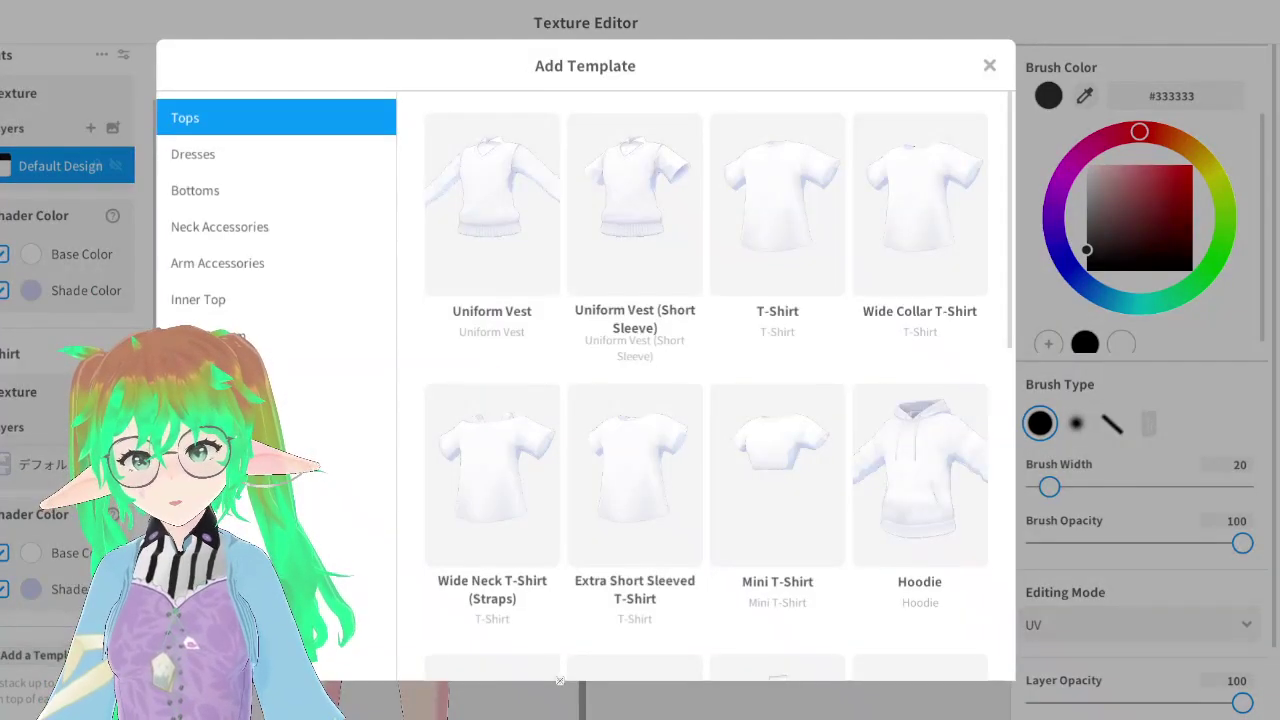
left_click(211, 157)
left_click(176, 191)
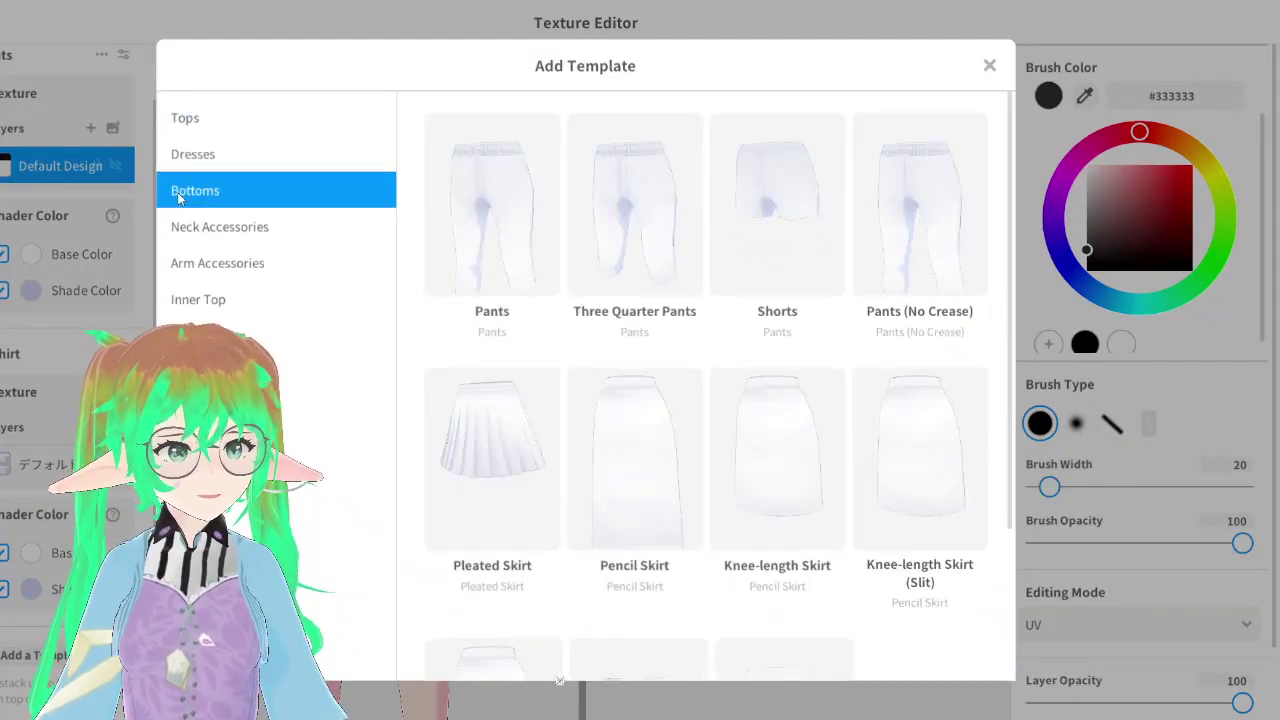
left_click(196, 233)
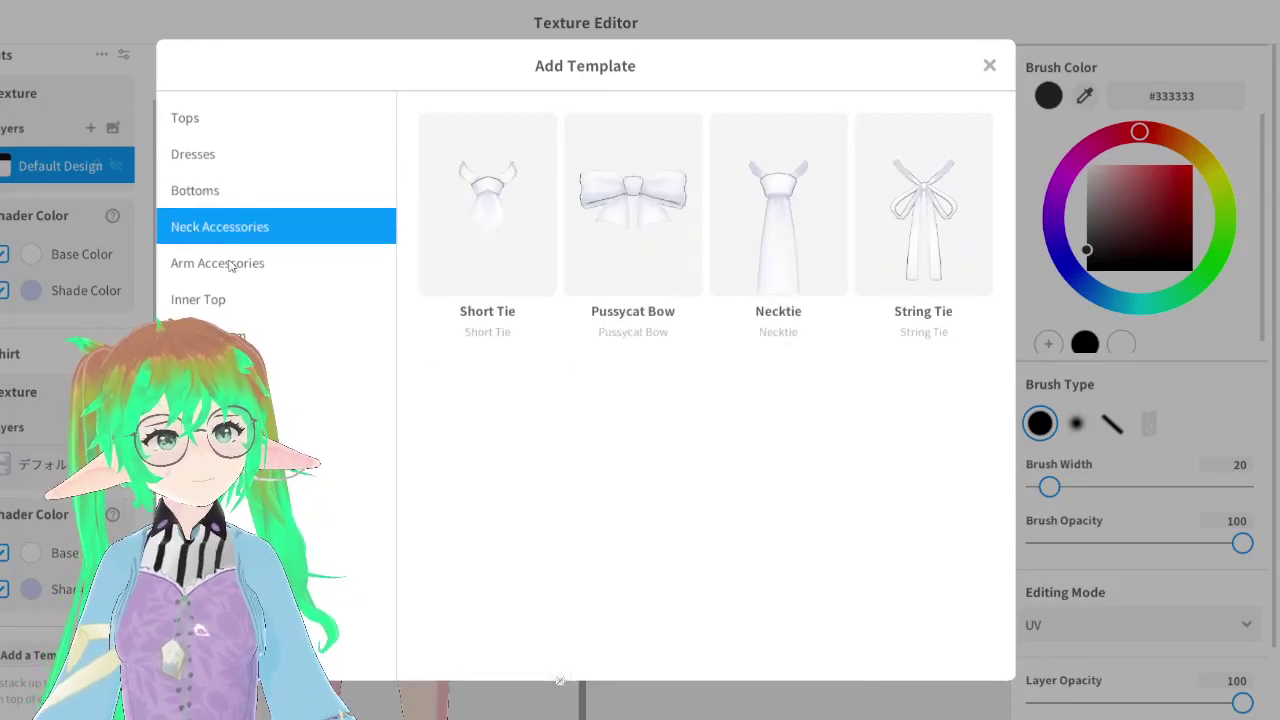
left_click(229, 263)
left_click(320, 228)
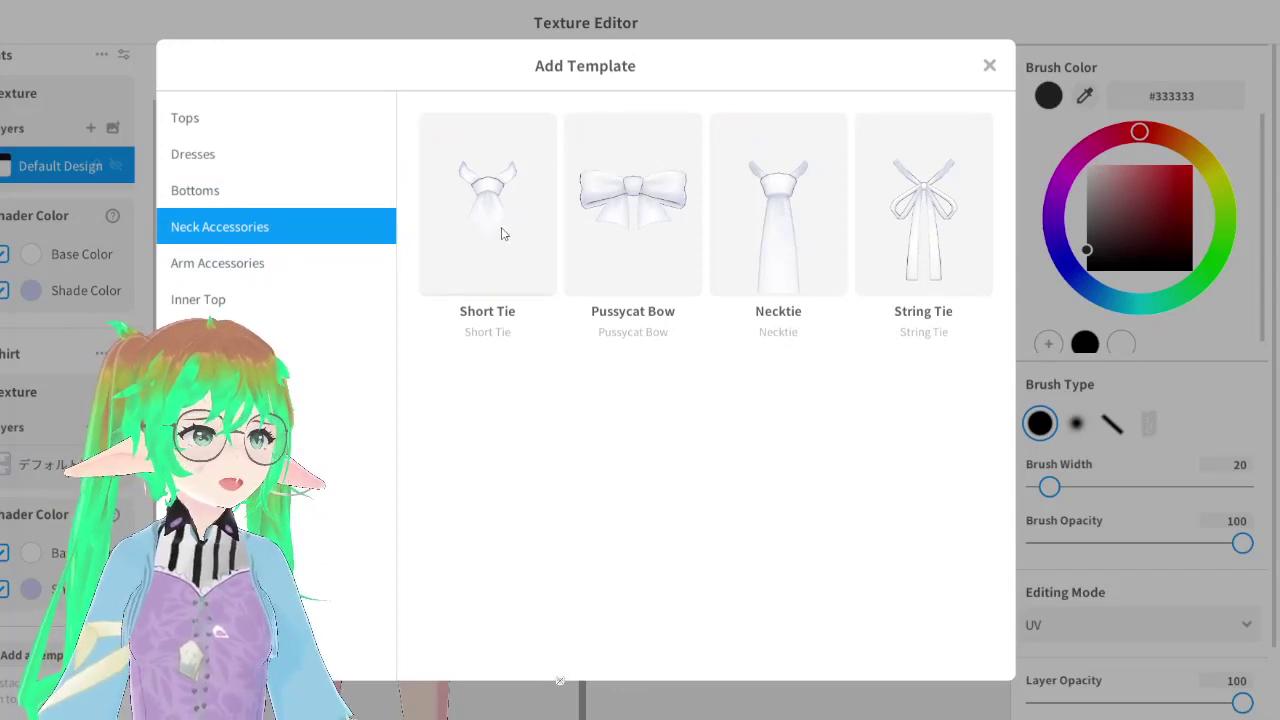
left_click(259, 266)
left_click(238, 296)
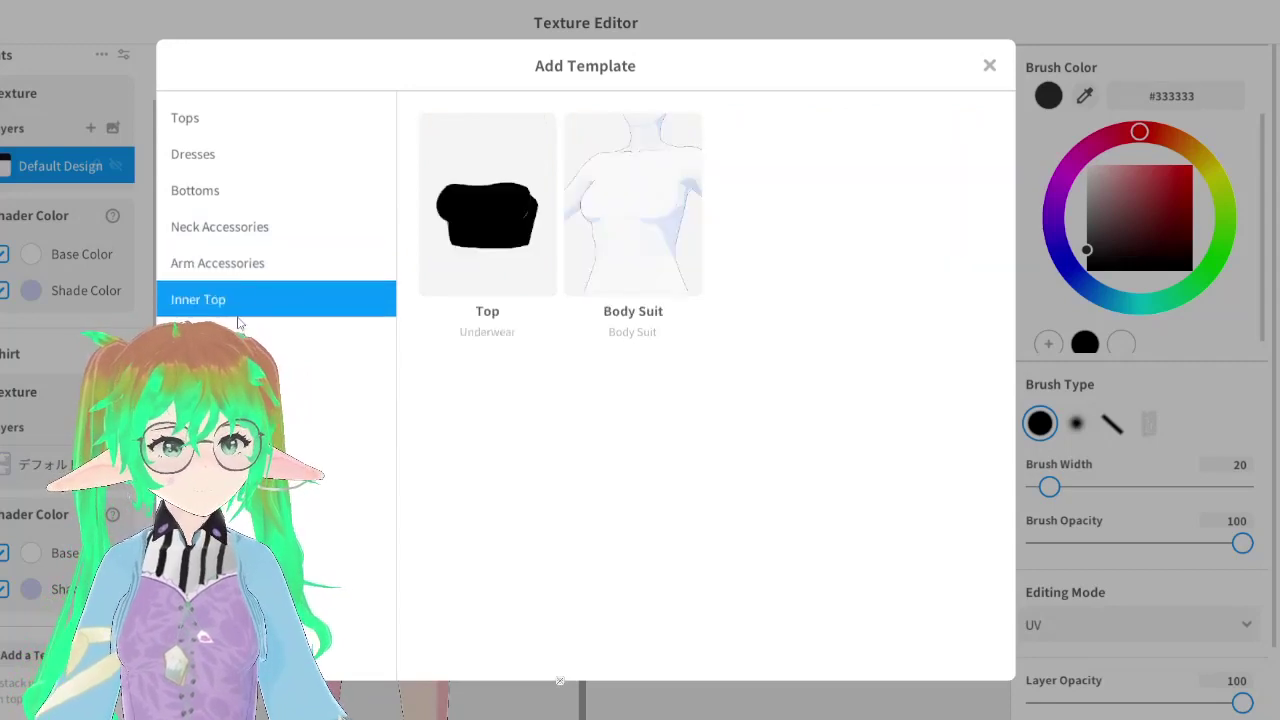
left_click(240, 335)
left_click(250, 405)
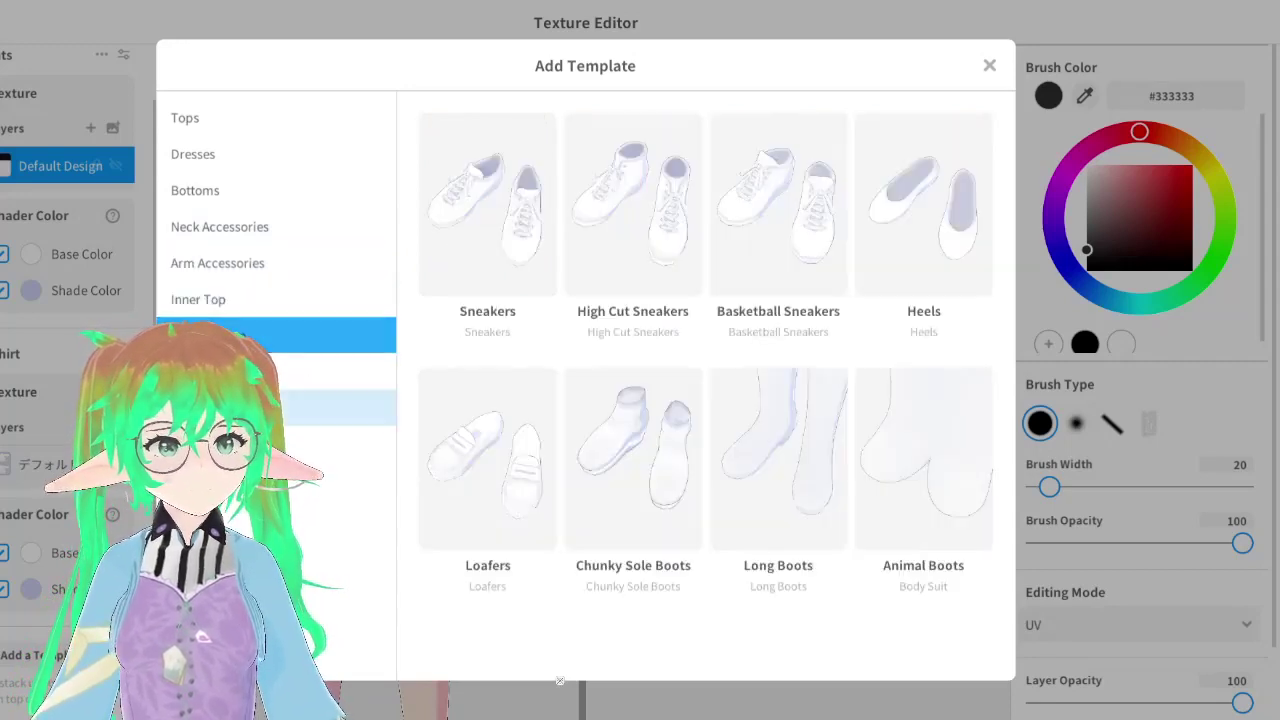
left_click(245, 371)
left_click(228, 334)
left_click(235, 299)
left_click(235, 263)
left_click(218, 227)
left_click(205, 155)
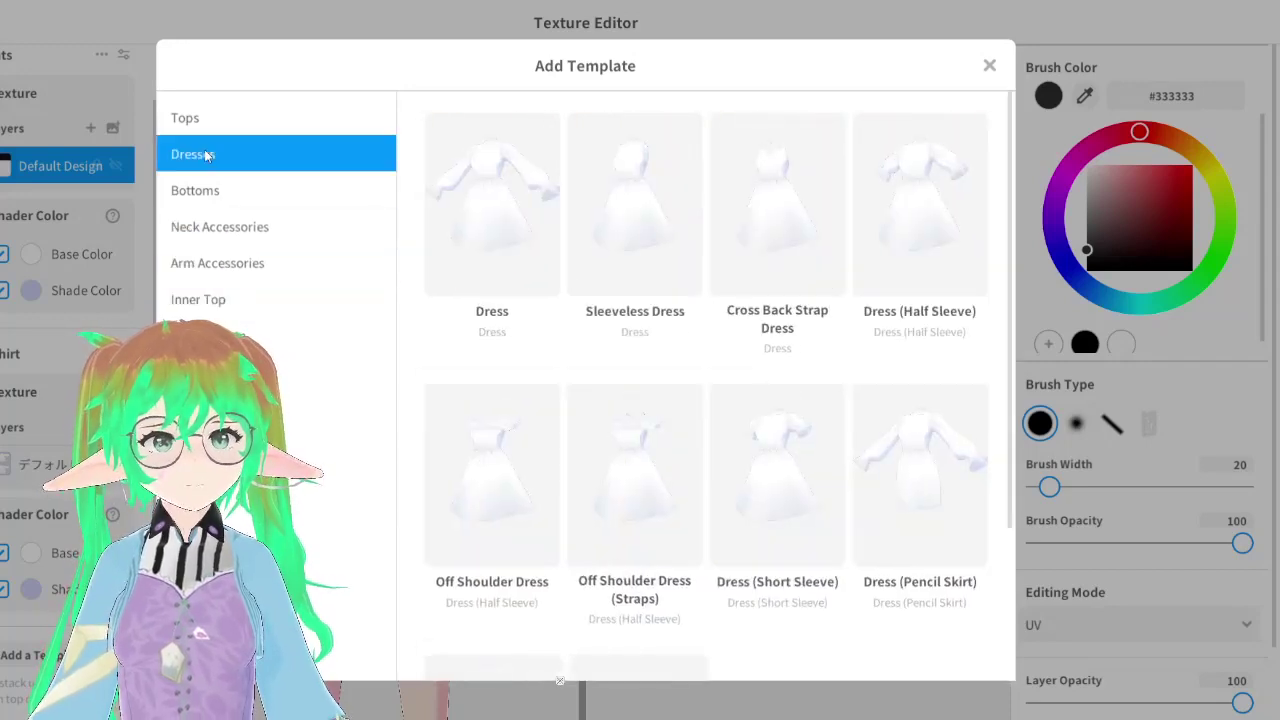
Add the Jumpsuit template from the dresses category and hide the T-shirt's default image layer
scroll(688, 323, "down", 3)
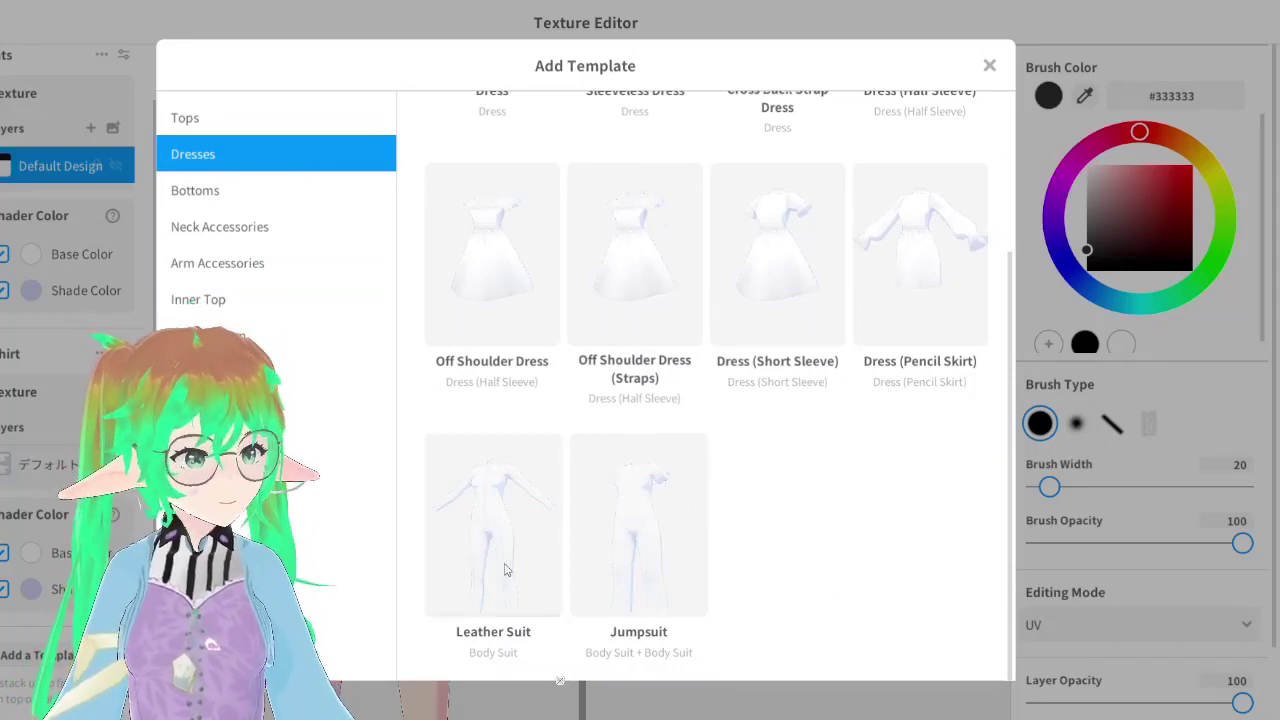
left_click(592, 539)
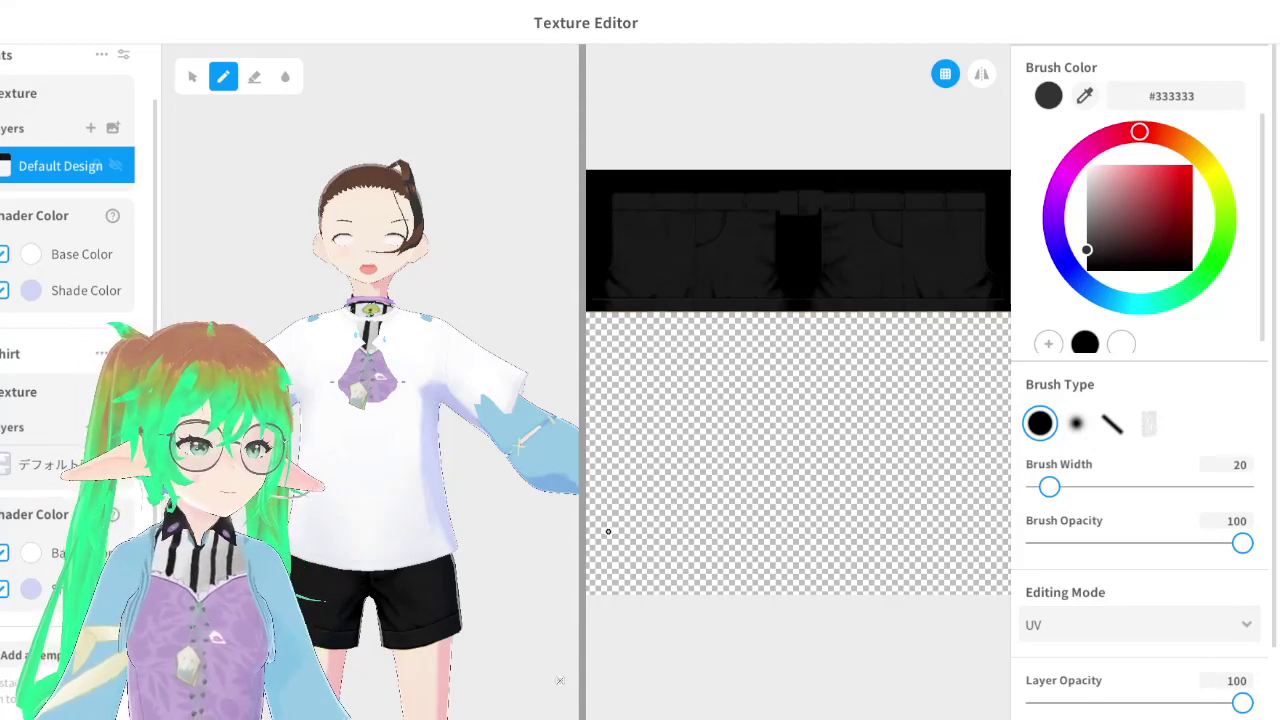
scroll(70, 380, "down", 3)
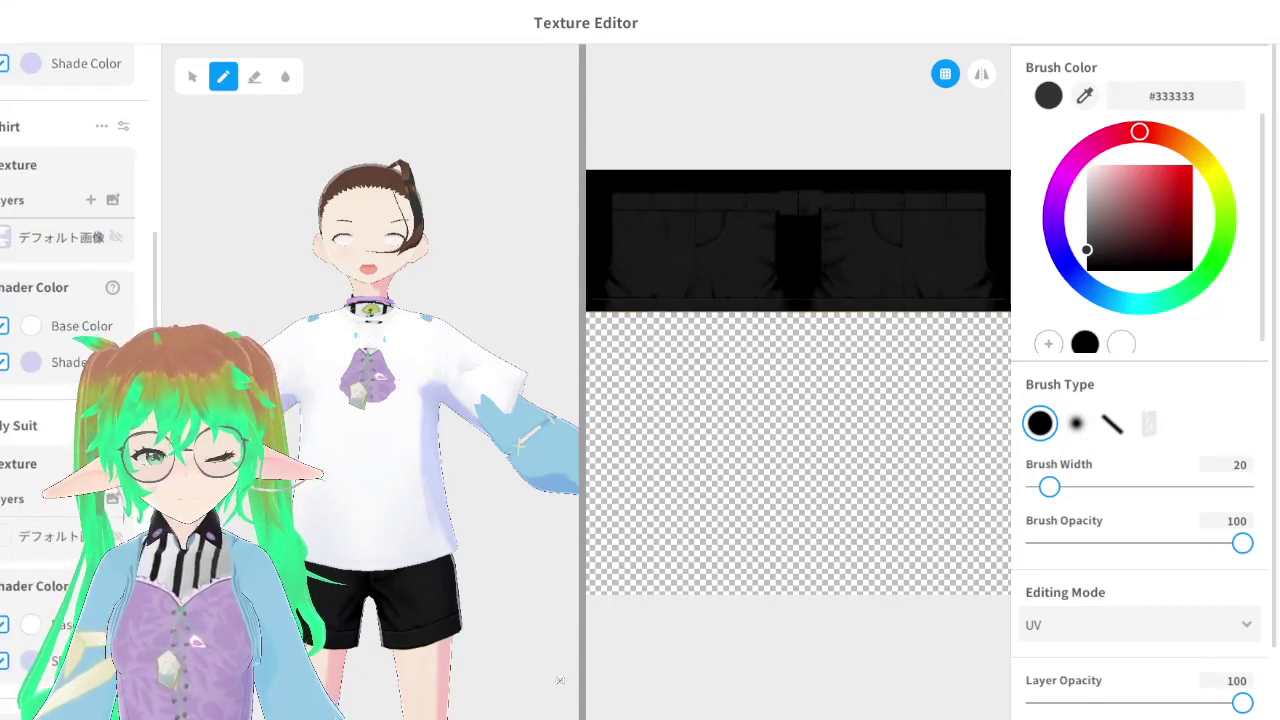
left_click(116, 237)
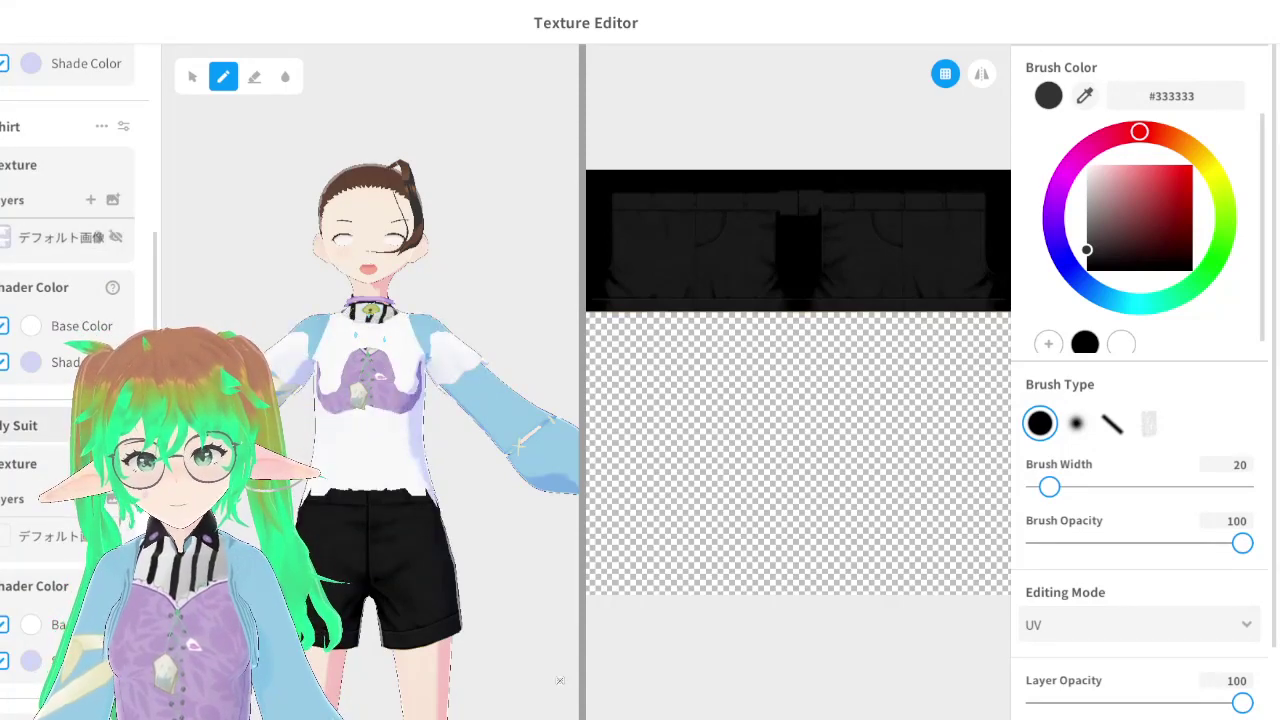
Select the default image layer of the jumpsuit's upper body suit and set Shrink Bodysuit to 100.000
left_click(73, 540)
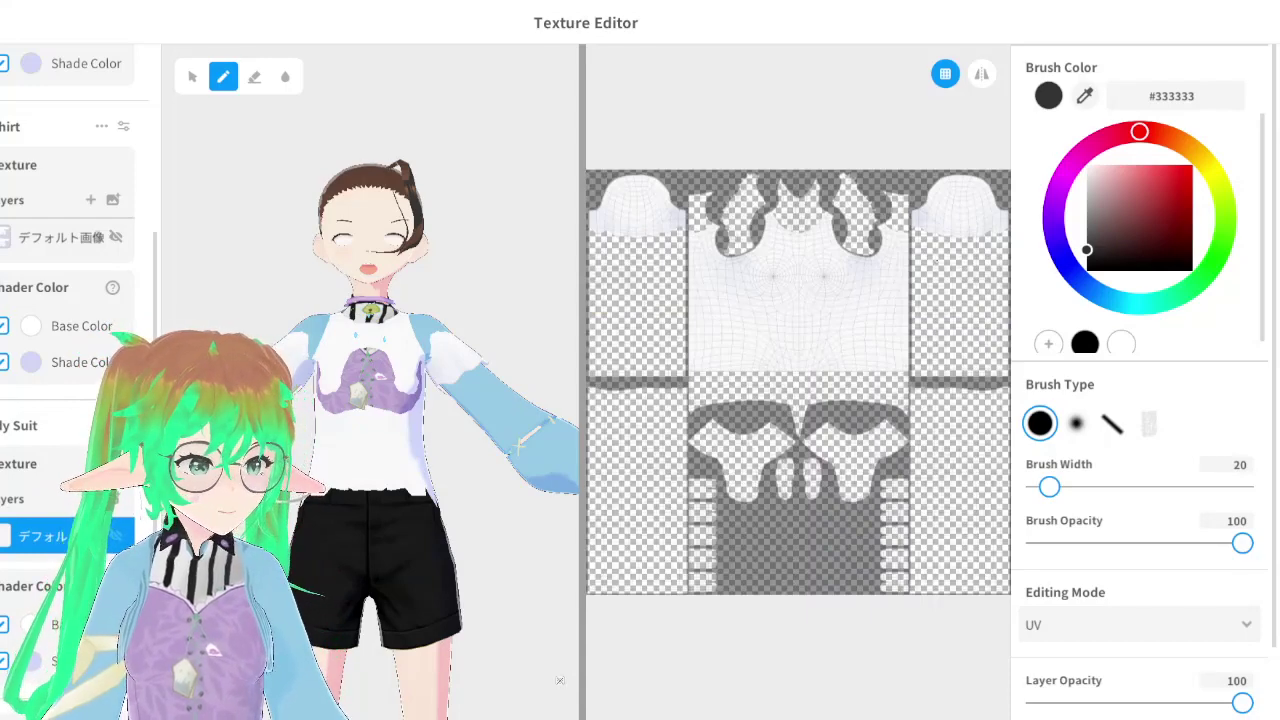
scroll(749, 297, "up", 2)
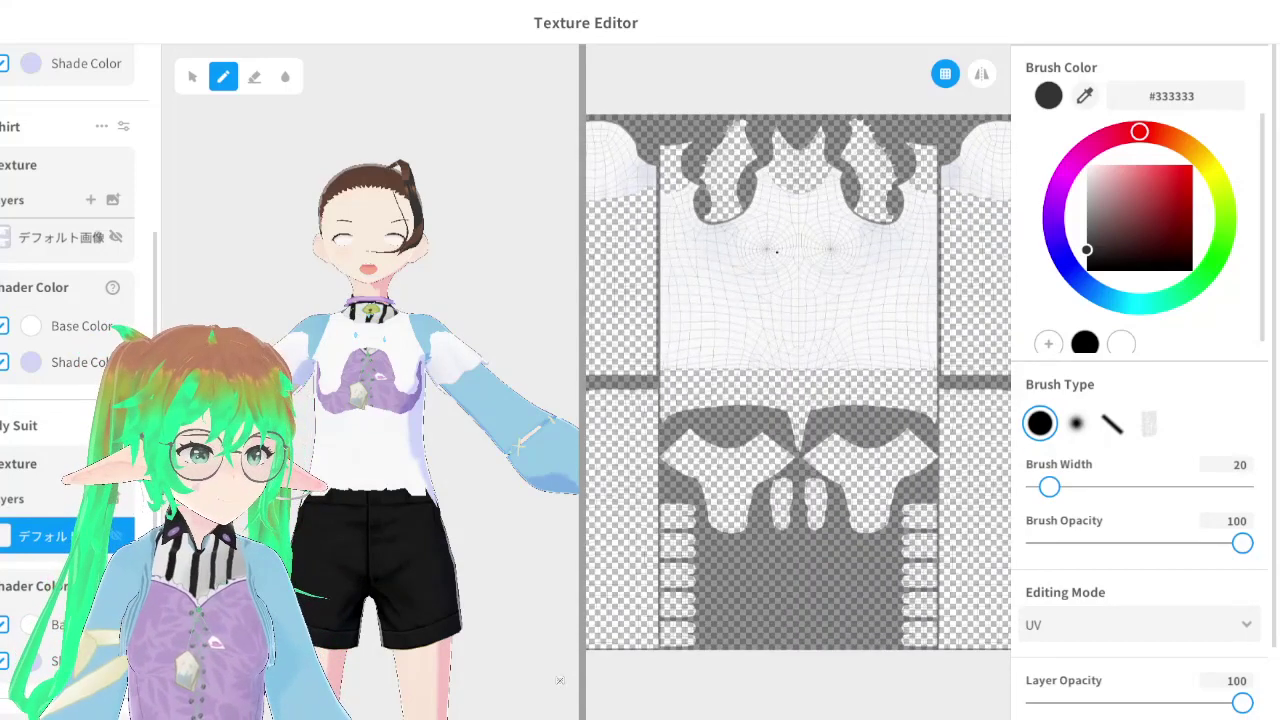
scroll(738, 289, "down", 3)
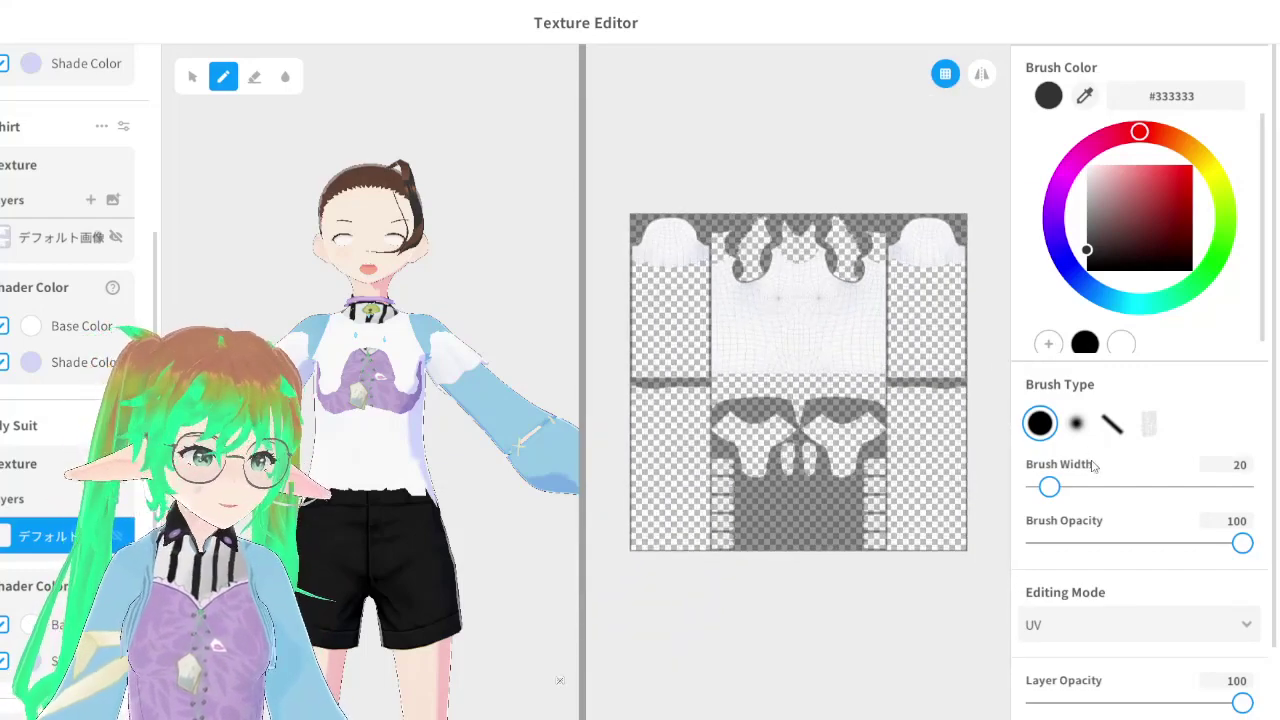
scroll(1094, 468, "down", 1)
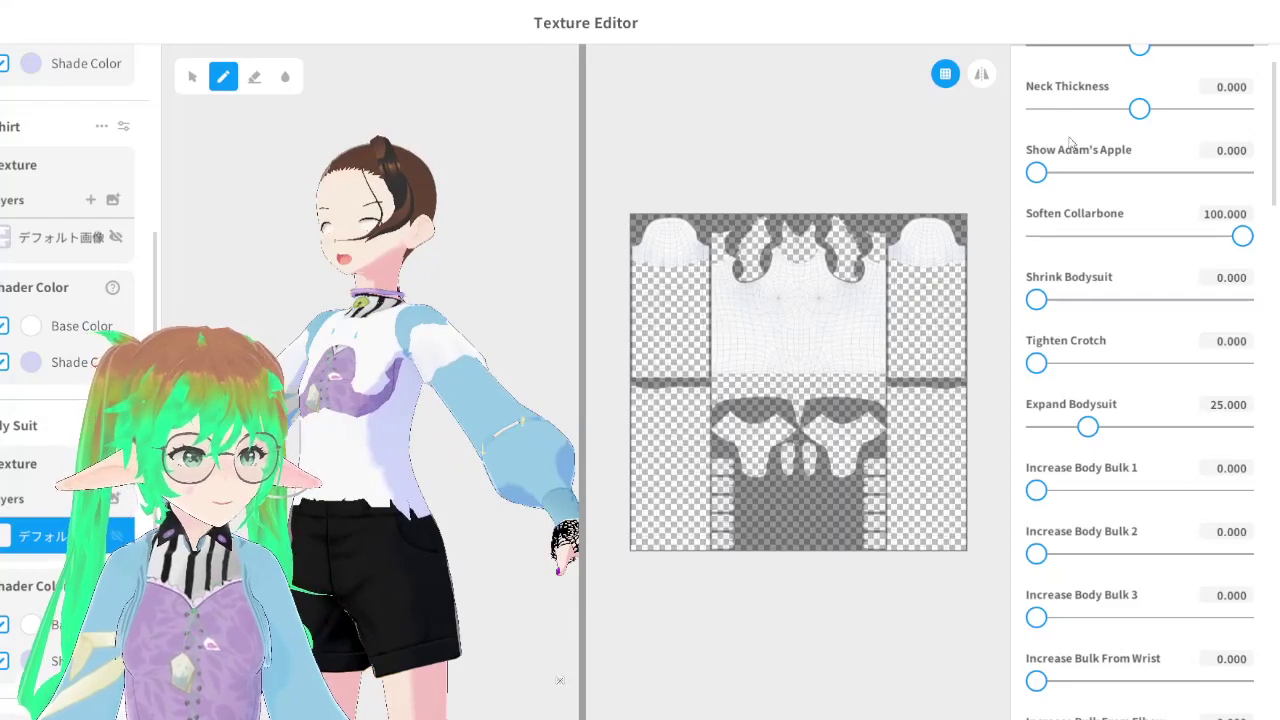
scroll(1084, 204, "up", 1)
scroll(1060, 250, "down", 1)
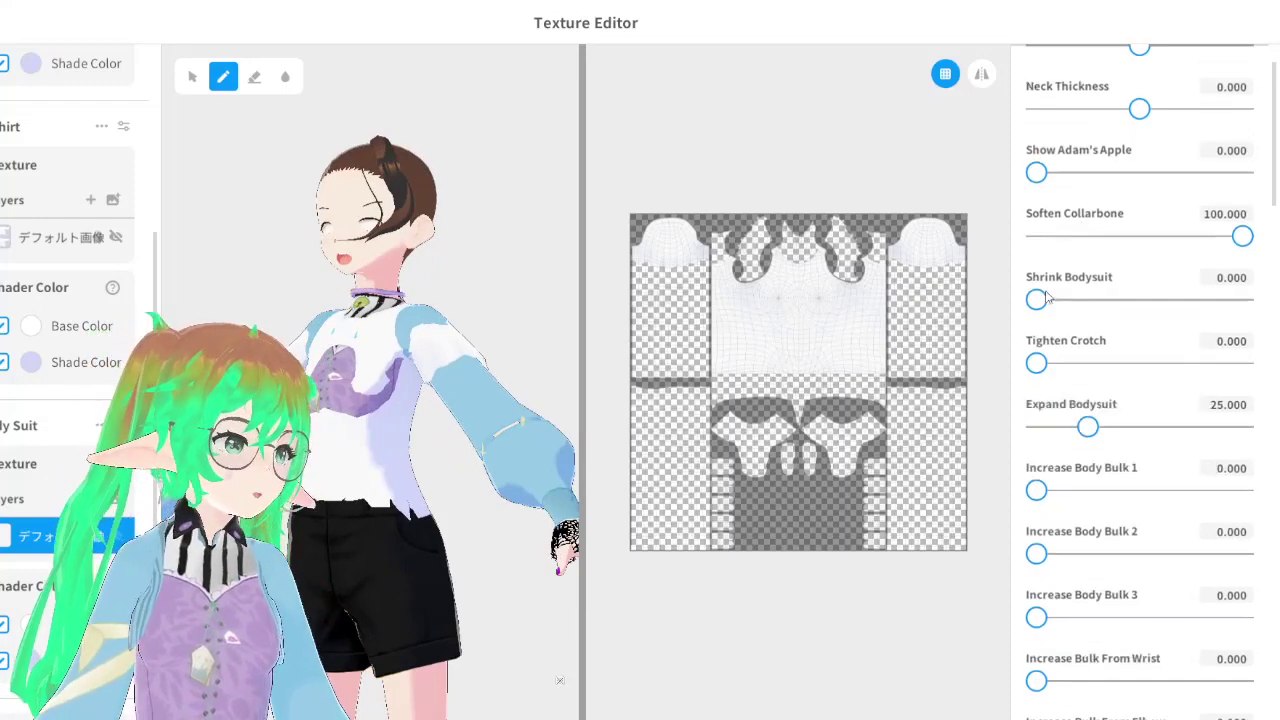
left_click_drag(1036, 299, 1242, 299)
Set the body suit's Increase Body Bulk 3 and Increase Bulk From Elbow to 100.000, and look through its remaining parameters
scroll(1088, 418, "down", 4)
left_click_drag(1036, 435, 1268, 402)
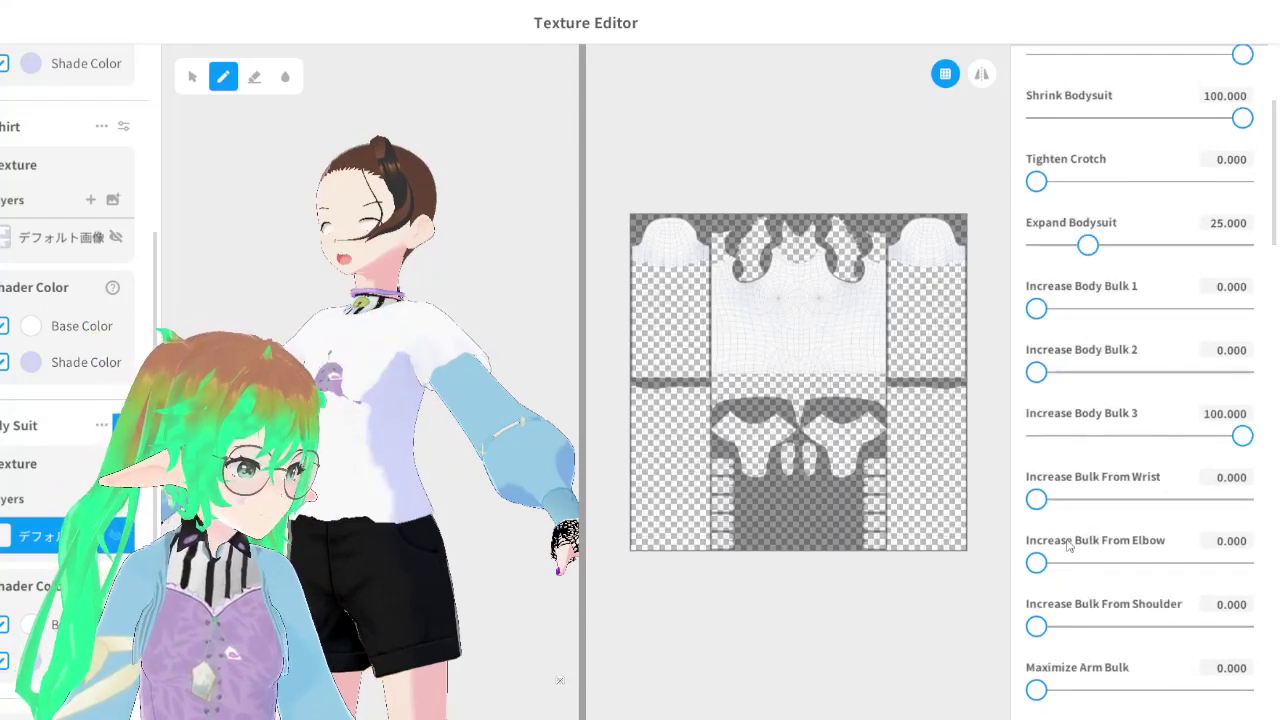
left_click_drag(1036, 562, 1246, 563)
scroll(1057, 428, "down", 10)
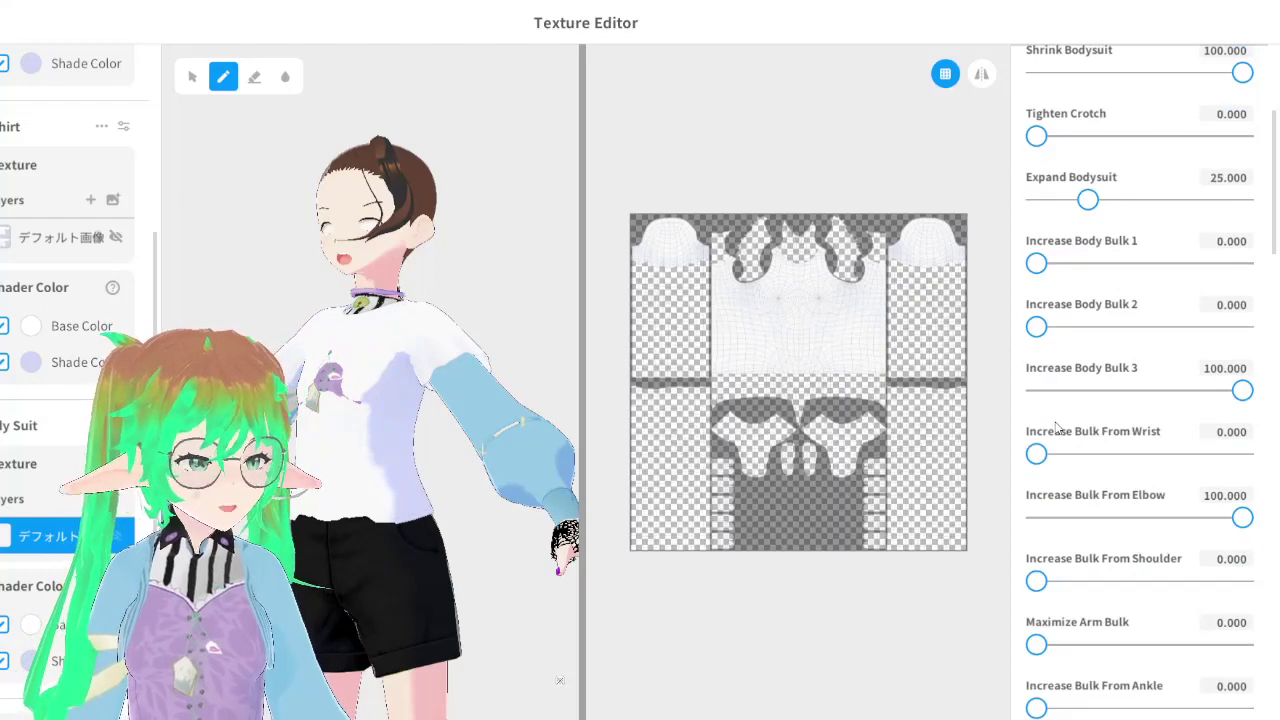
scroll(1057, 428, "down", 18)
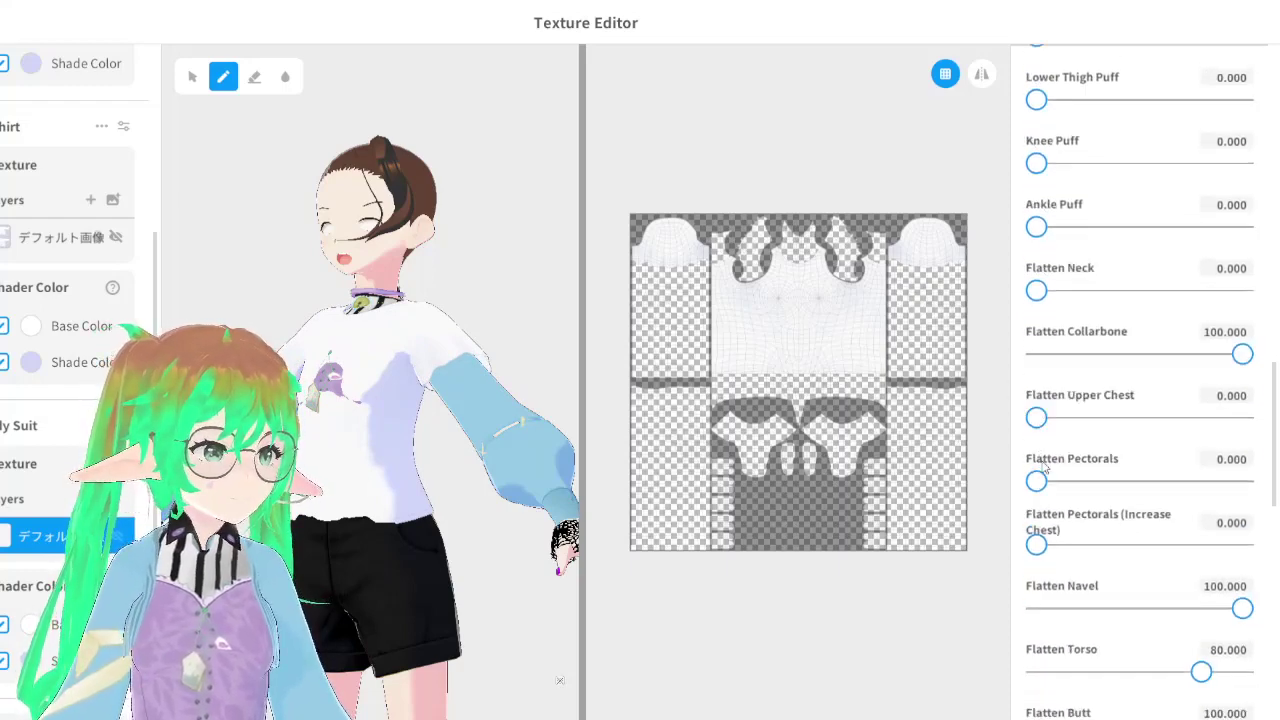
Browse the dress templates available for a new custom item and close the template chooser without picking one
left_click_drag(1205, 490, 1010, 470)
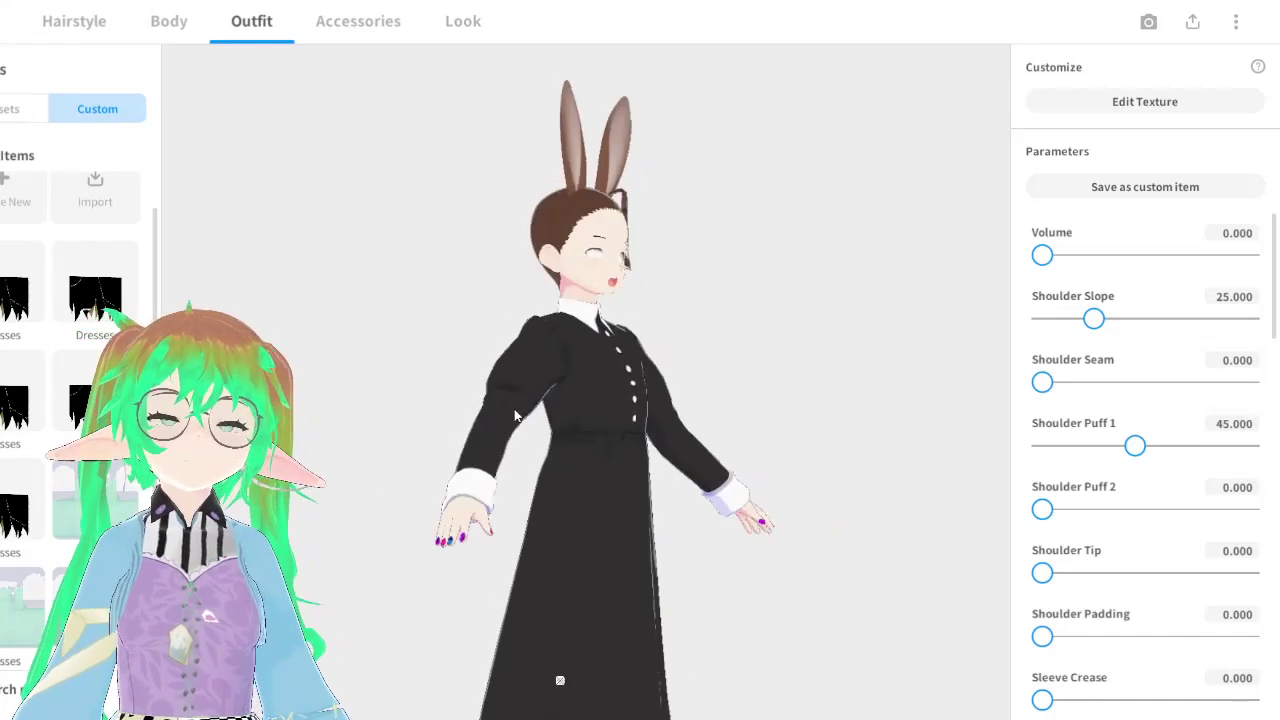
mouse_move(489, 408)
left_mouse_down()
mouse_move(596, 389)
mouse_move(651, 410)
mouse_move(502, 401)
left_mouse_up()
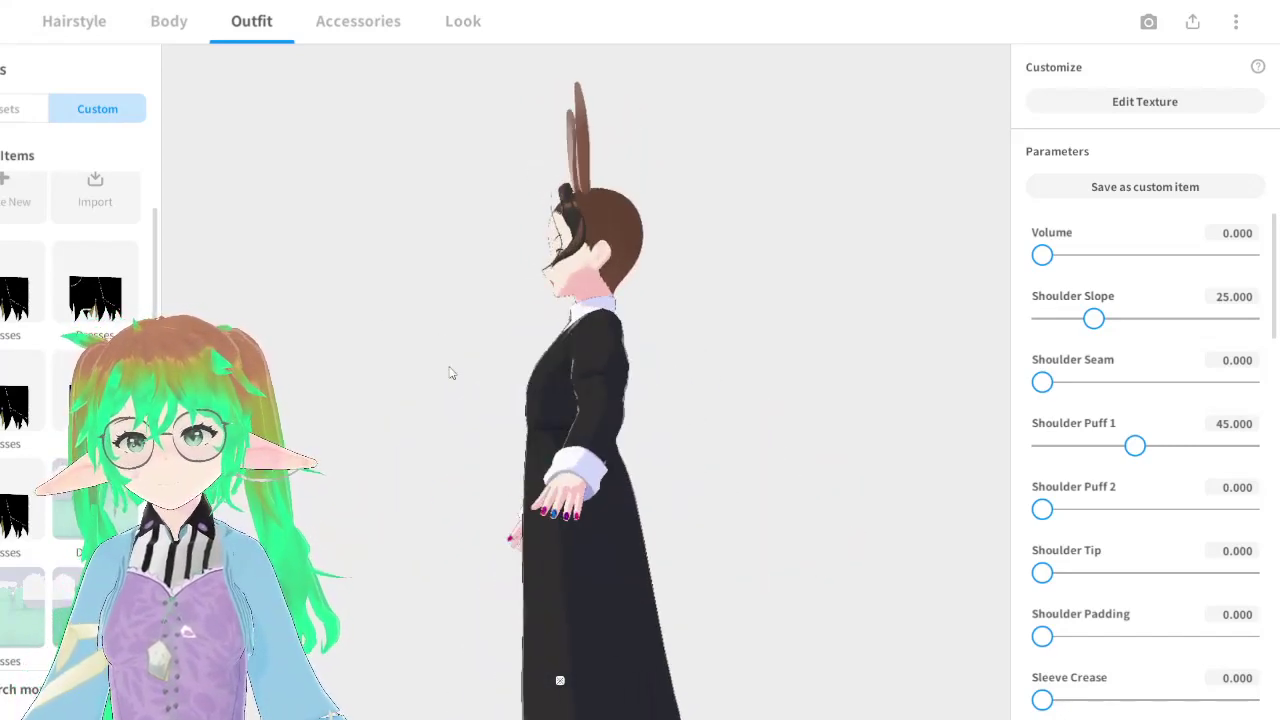
left_click(28, 112)
left_click_drag(369, 322, 398, 352)
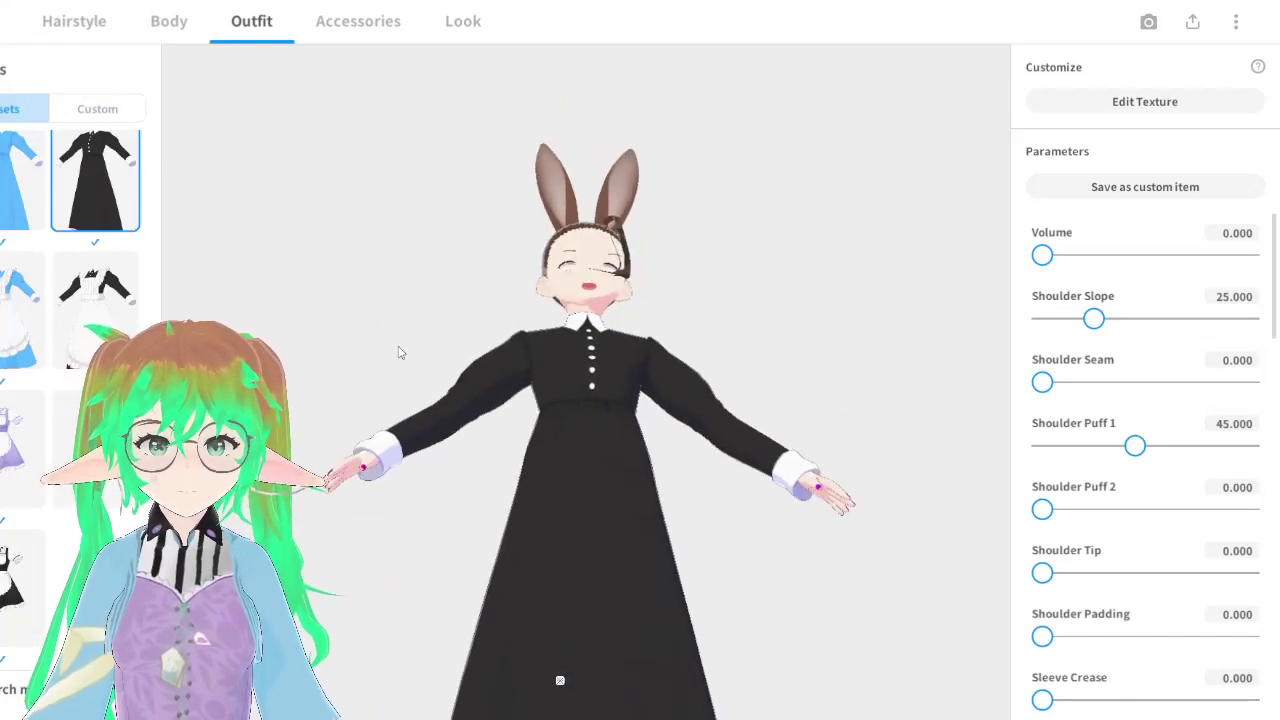
left_click(72, 110)
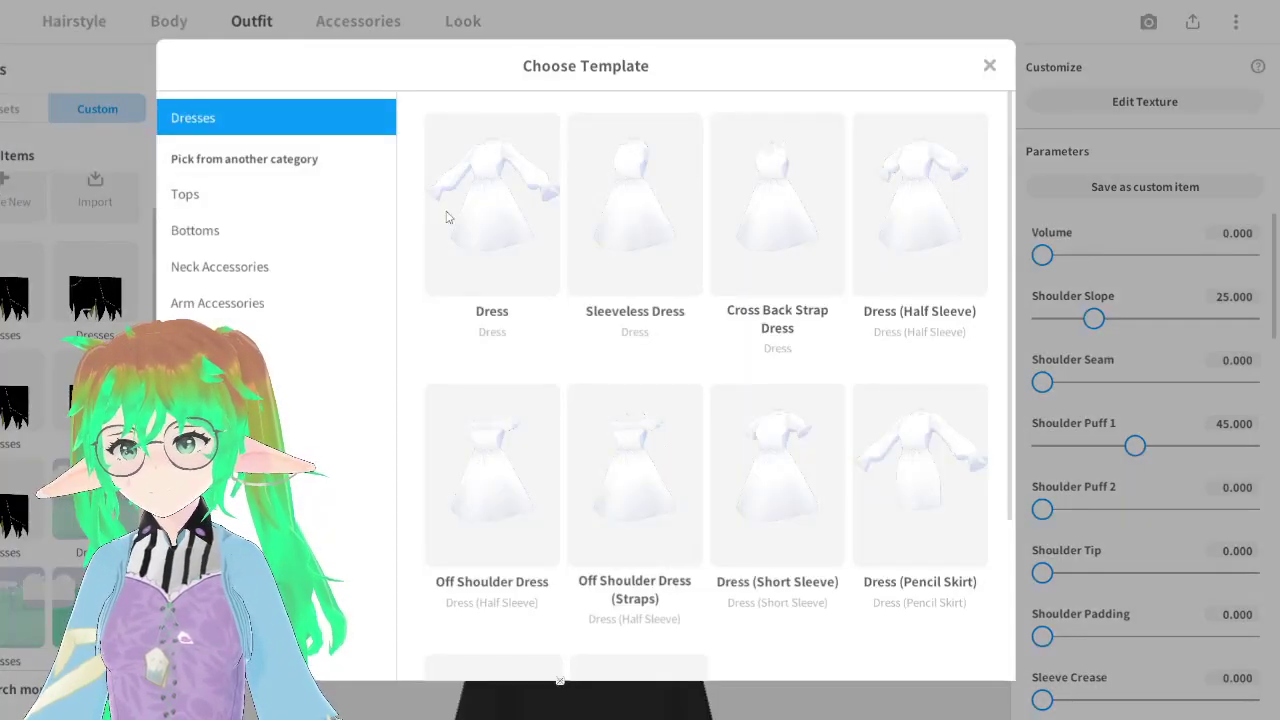
scroll(561, 254, "down", 3)
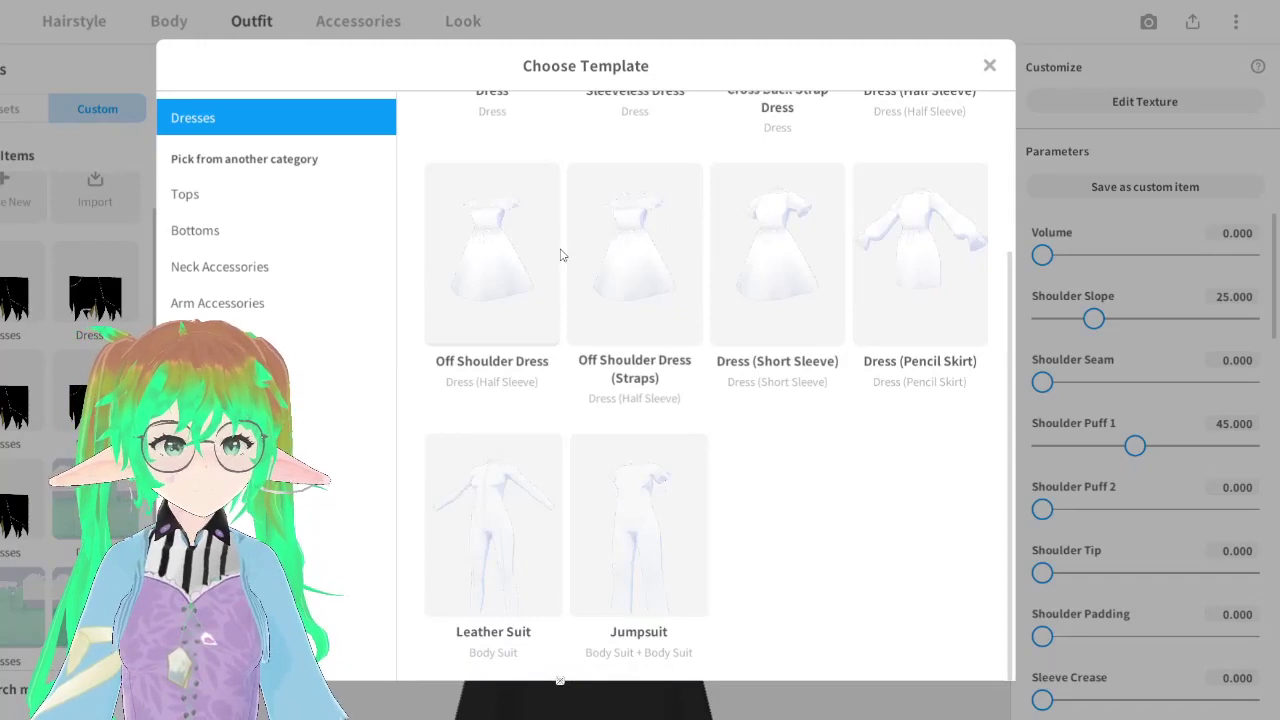
left_click(990, 67)
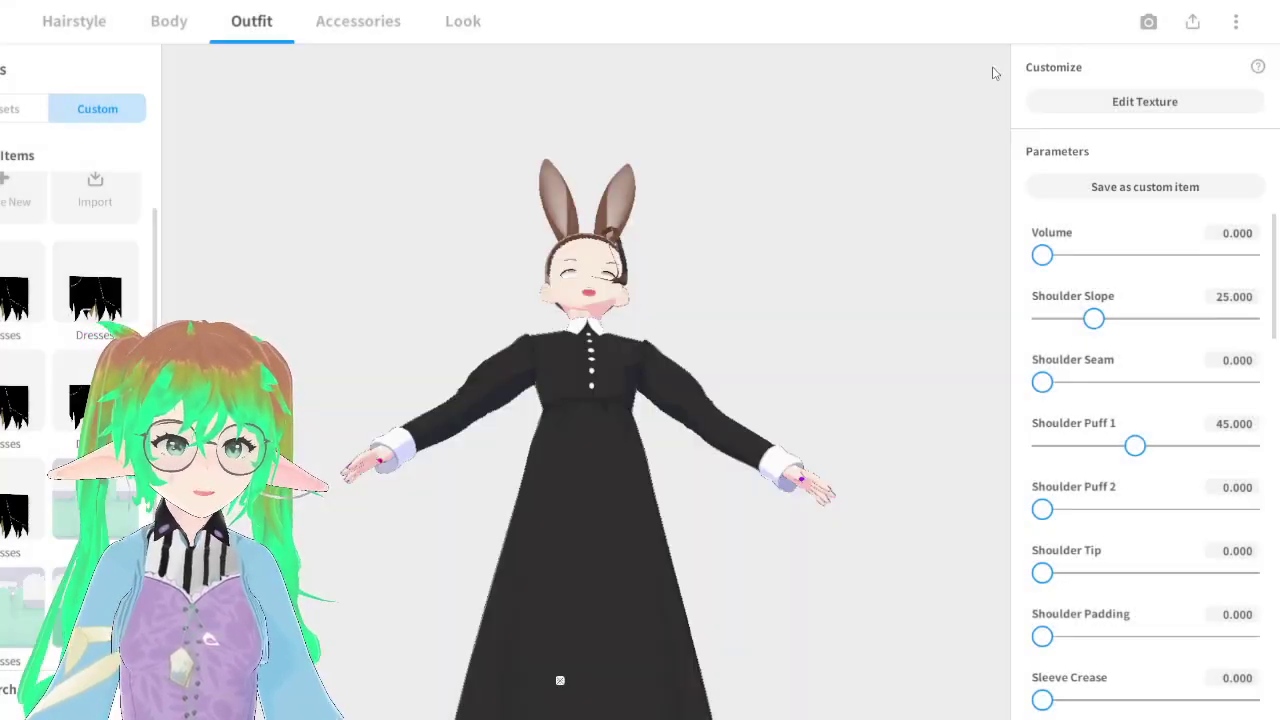
Return to the preset dresses and examine the long black dress on the model from the front, sides and back
left_click(14, 110)
left_click_drag(456, 440, 612, 485)
left_click_drag(508, 469, 580, 470)
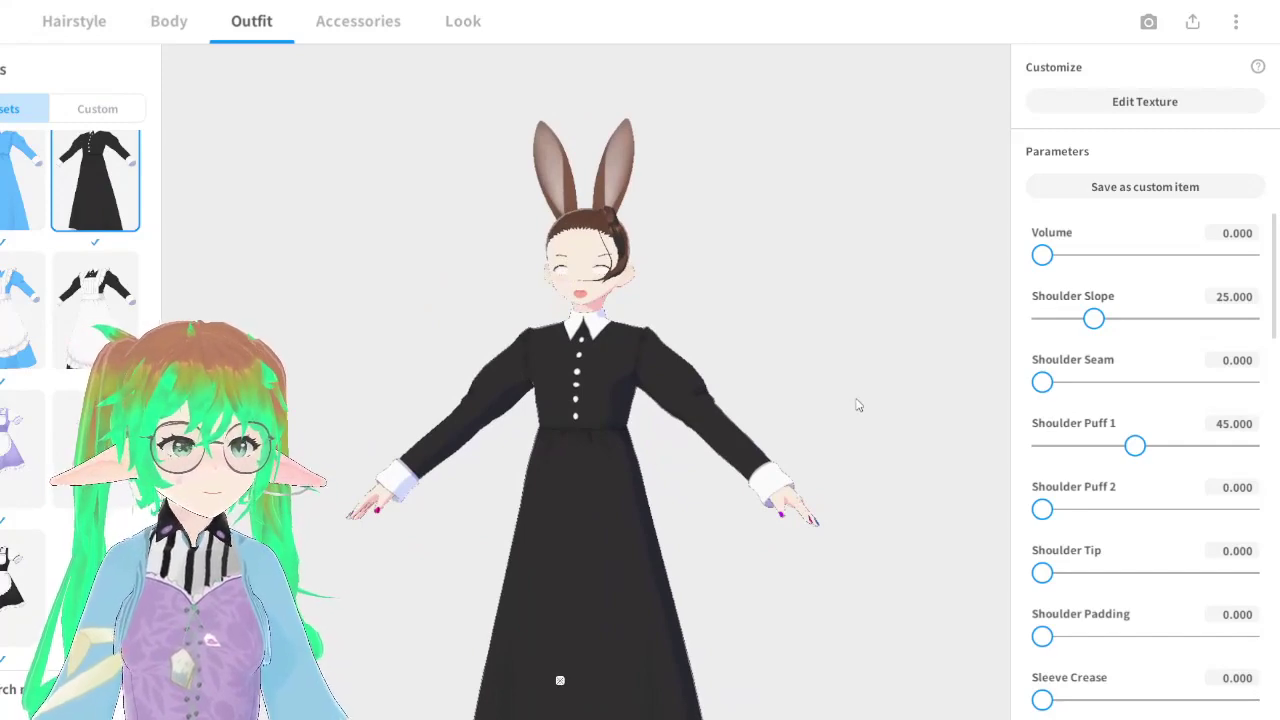
left_click_drag(557, 326, 527, 328)
left_click_drag(655, 330, 553, 353)
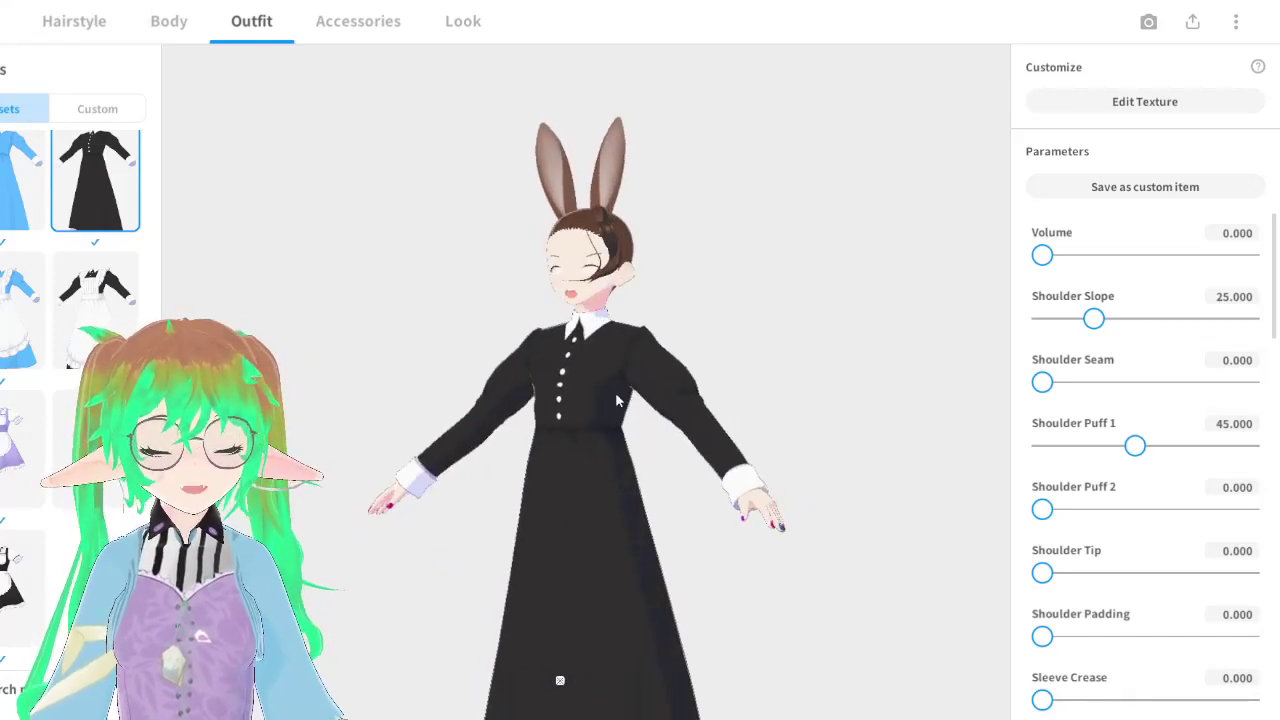
scroll(615, 392, "down", 5)
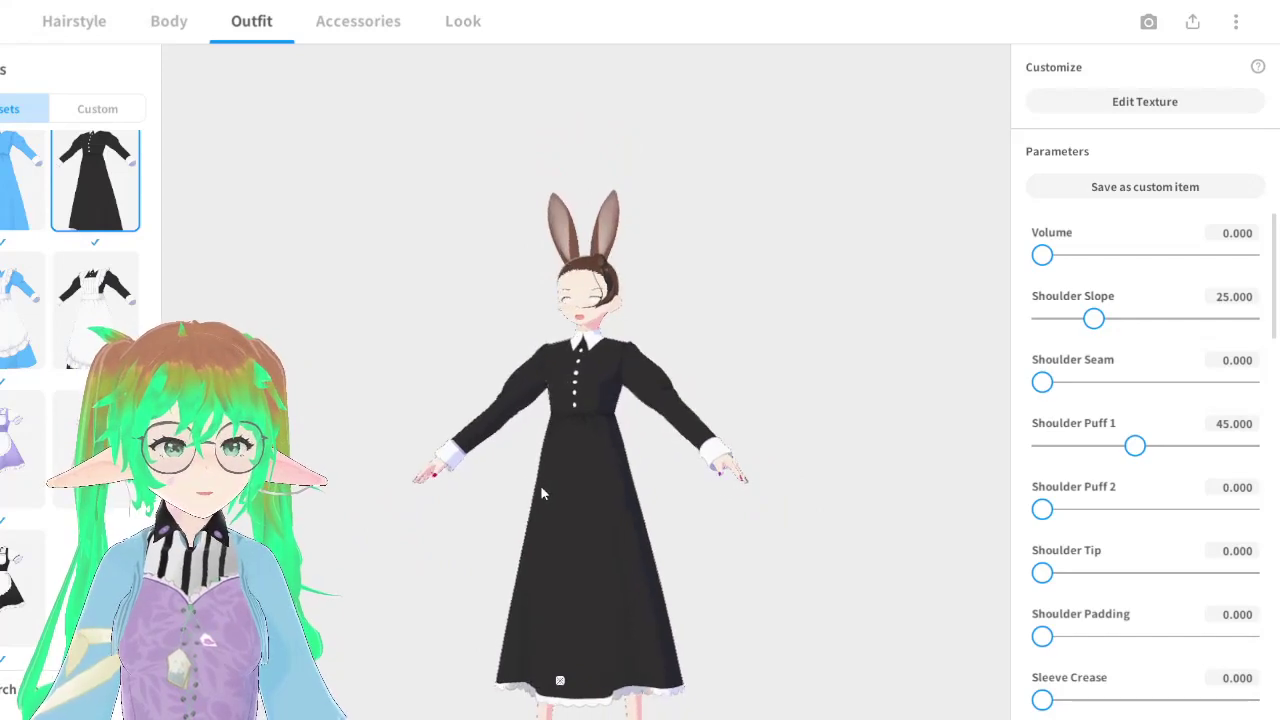
left_click_drag(557, 487, 651, 500)
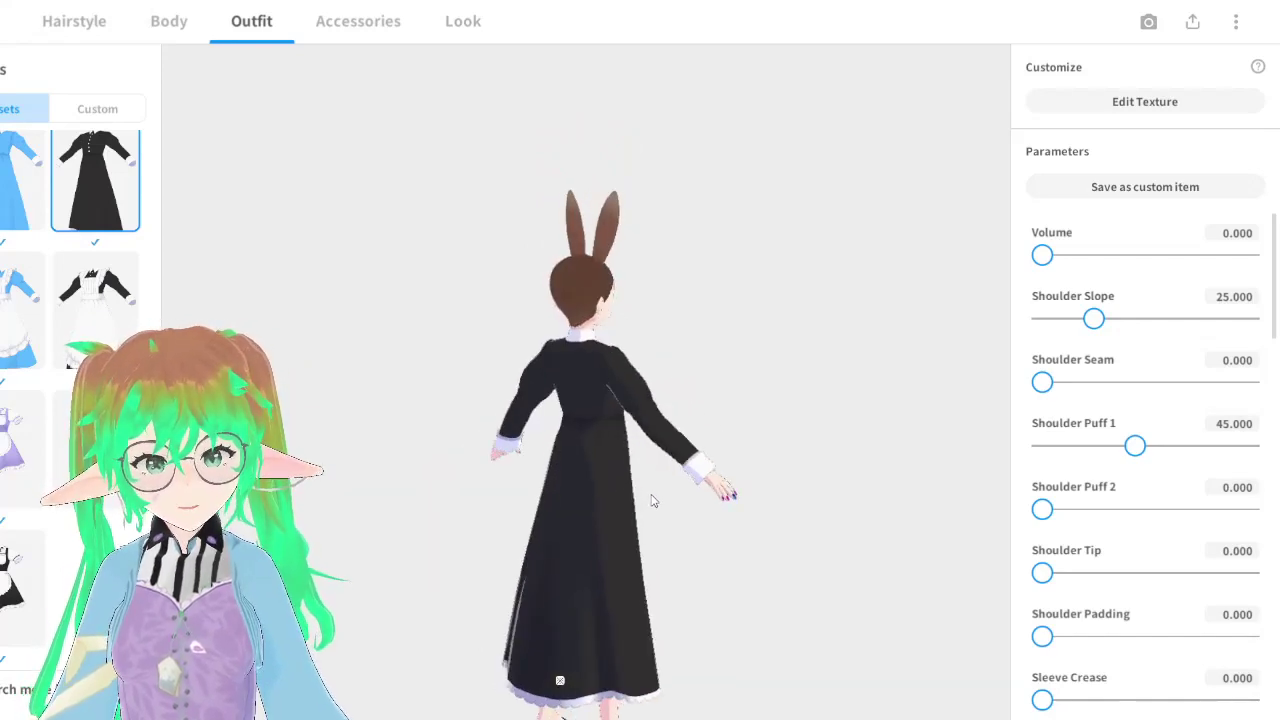
left_click_drag(523, 503, 686, 500)
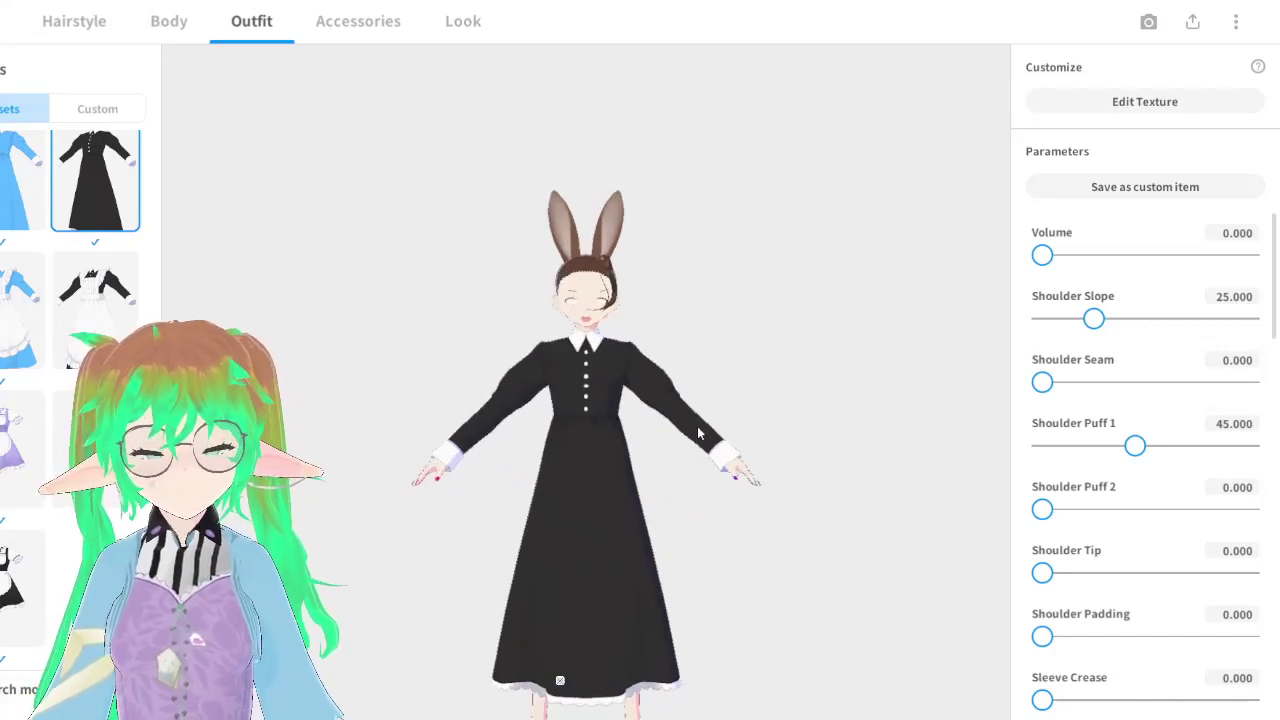
scroll(673, 424, "up", 5)
scroll(673, 424, "up", 2)
left_click_drag(673, 424, 470, 433)
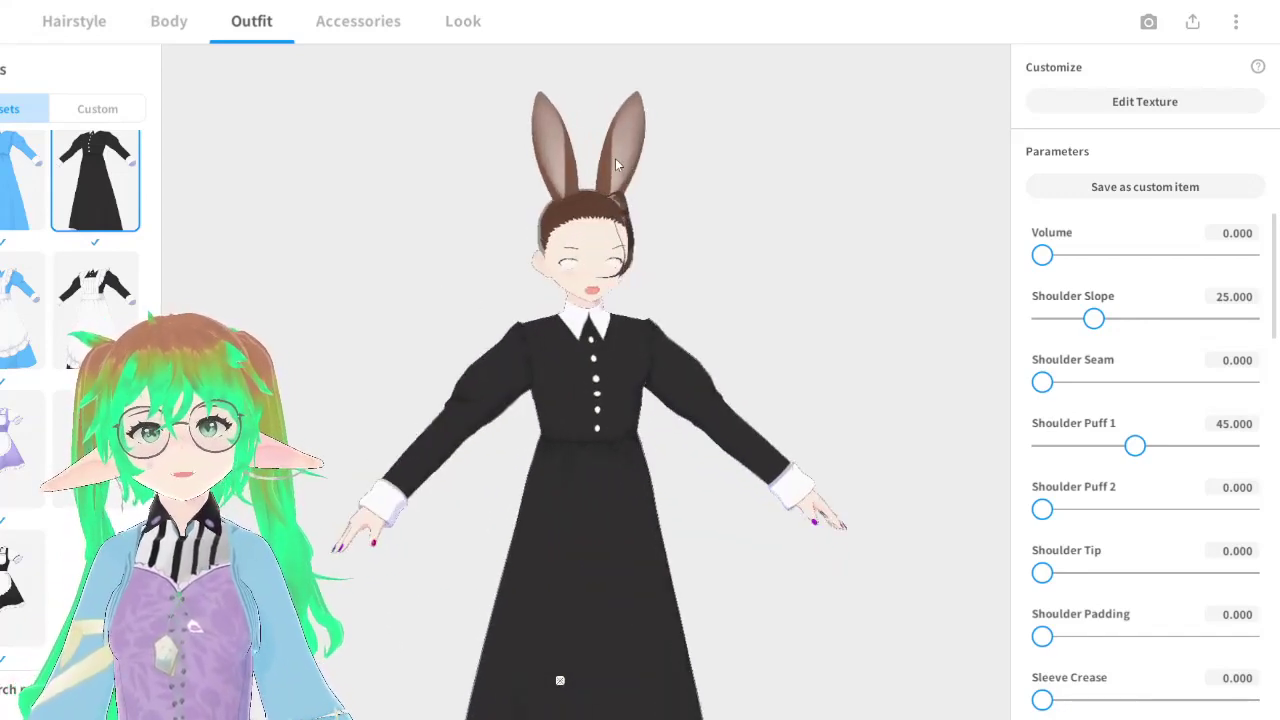
left_click(1117, 103)
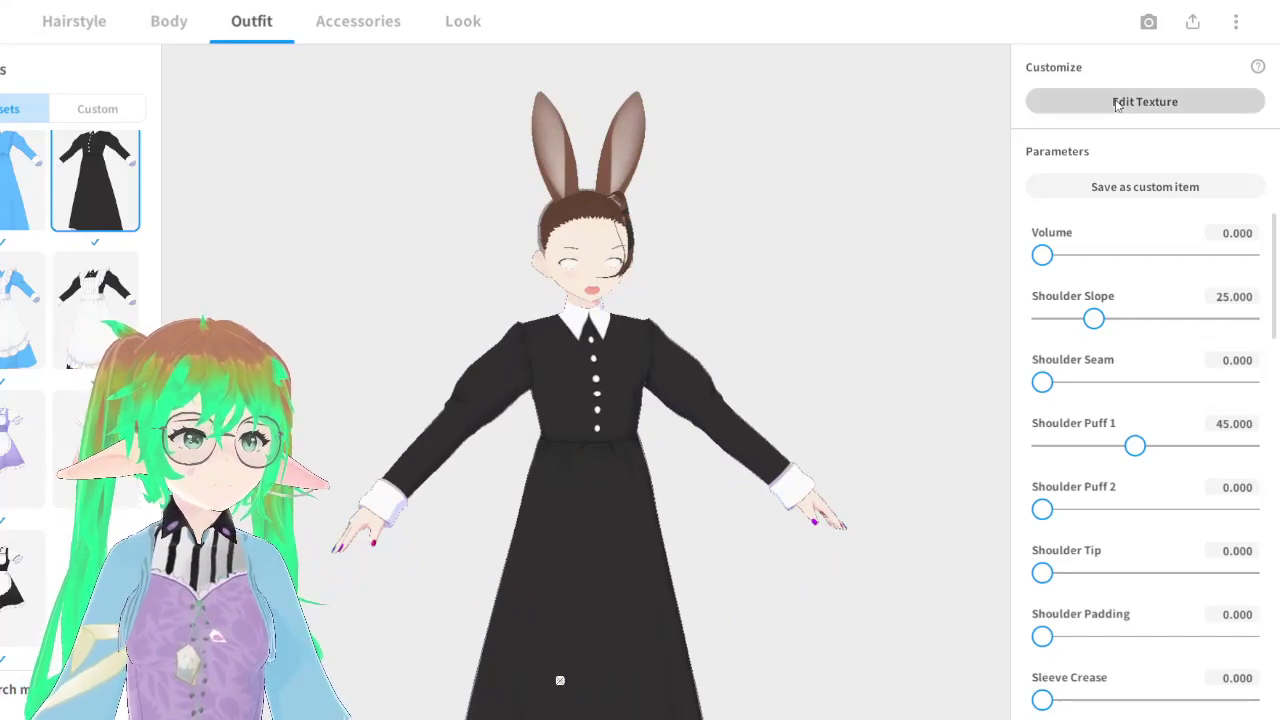
Add a pair of glasses to the character as an accessory and select it for editing
left_click(340, 21)
left_click_drag(337, 366, 286, 286)
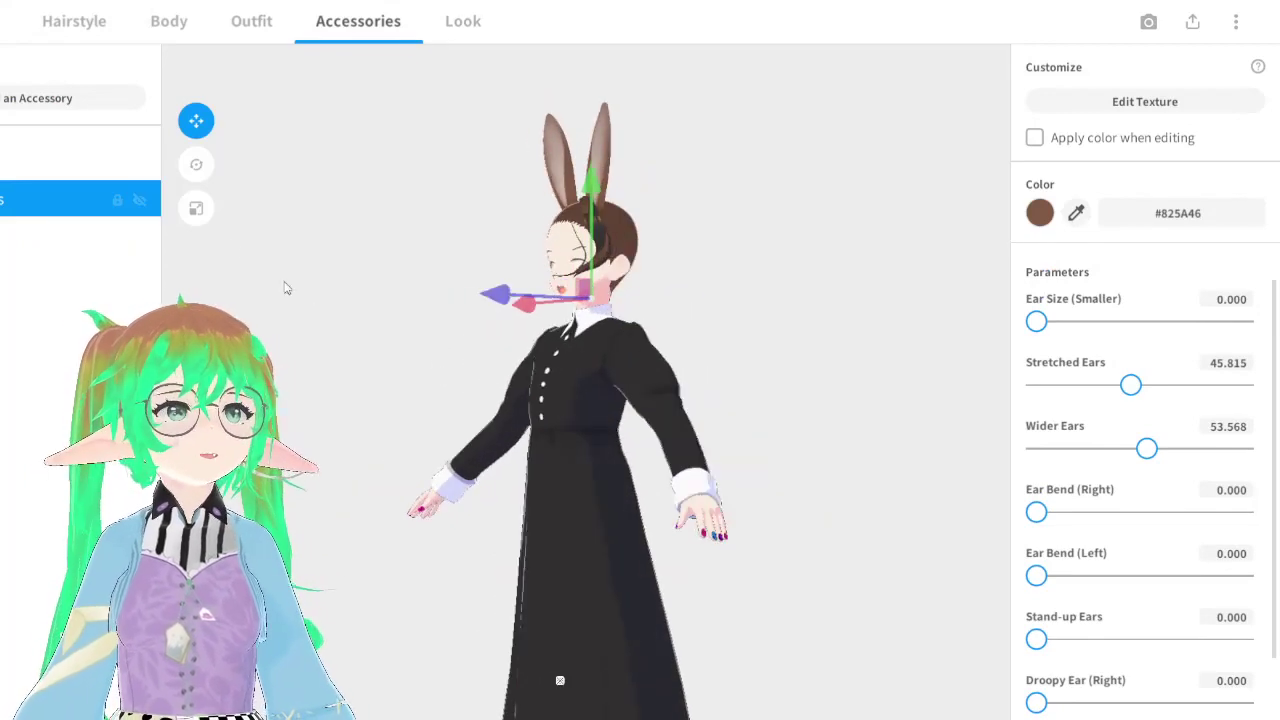
left_click(8, 100)
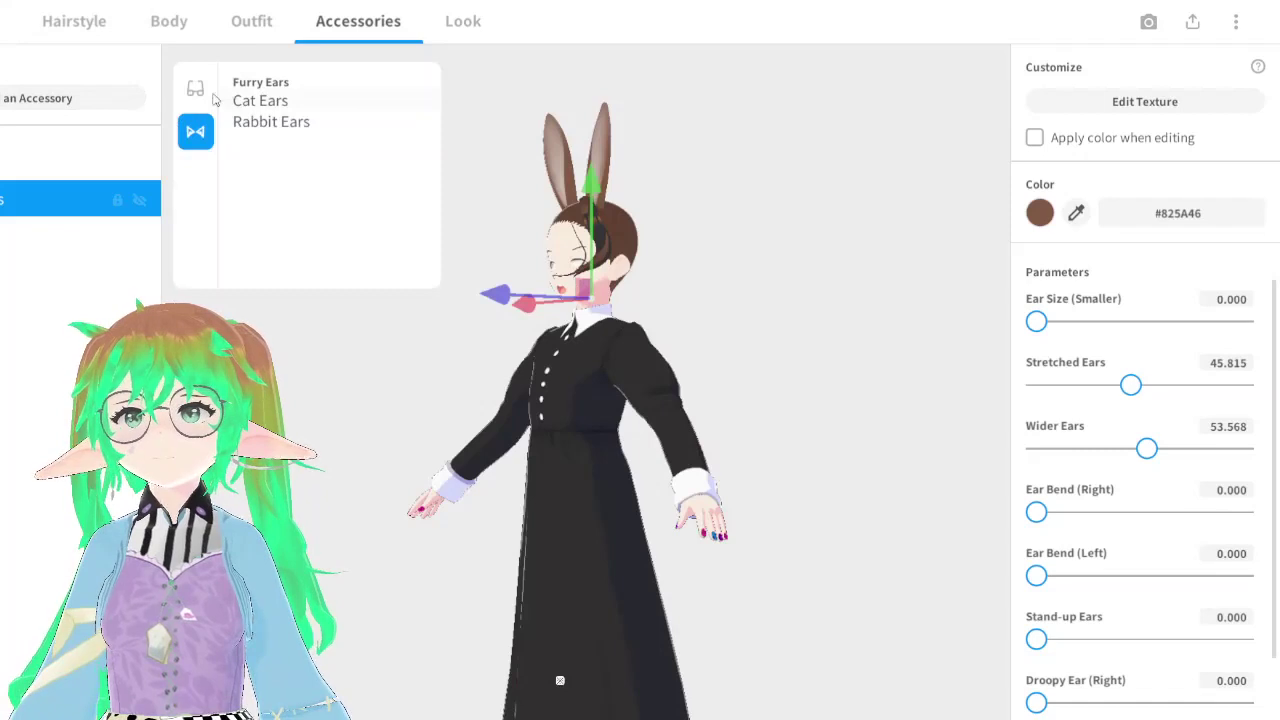
left_click(195, 88)
left_click(303, 121)
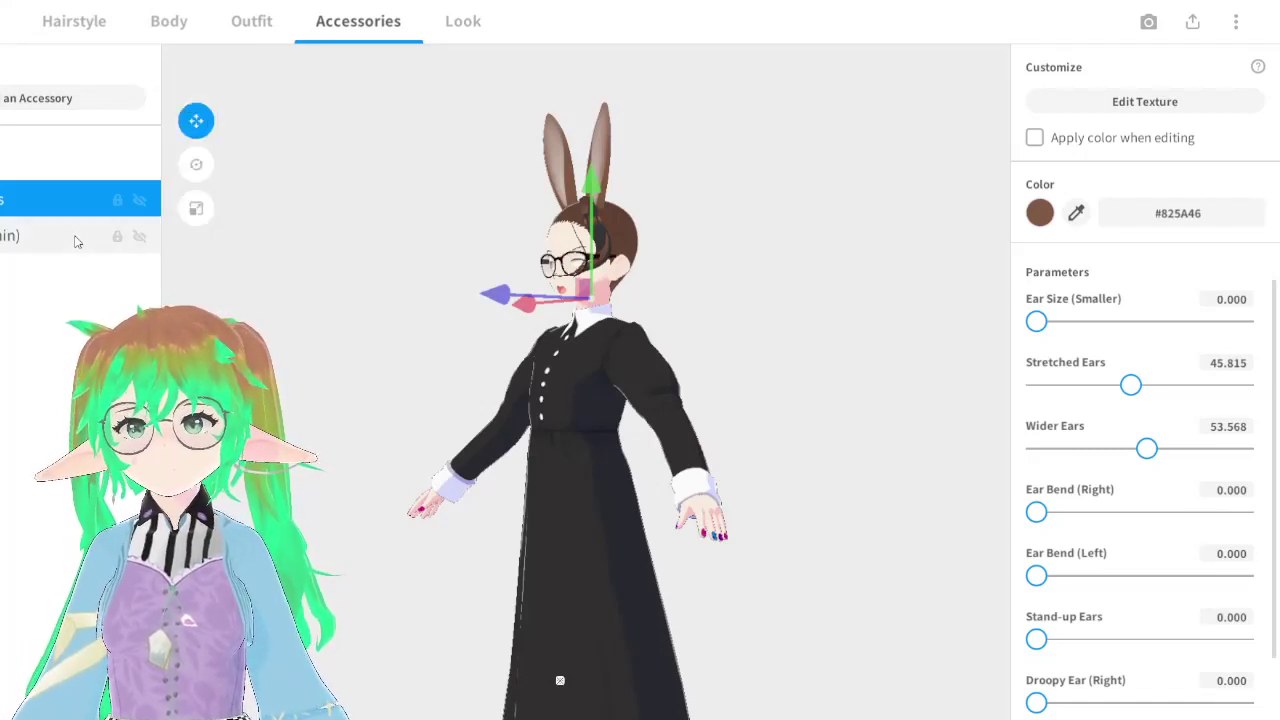
left_click(76, 241)
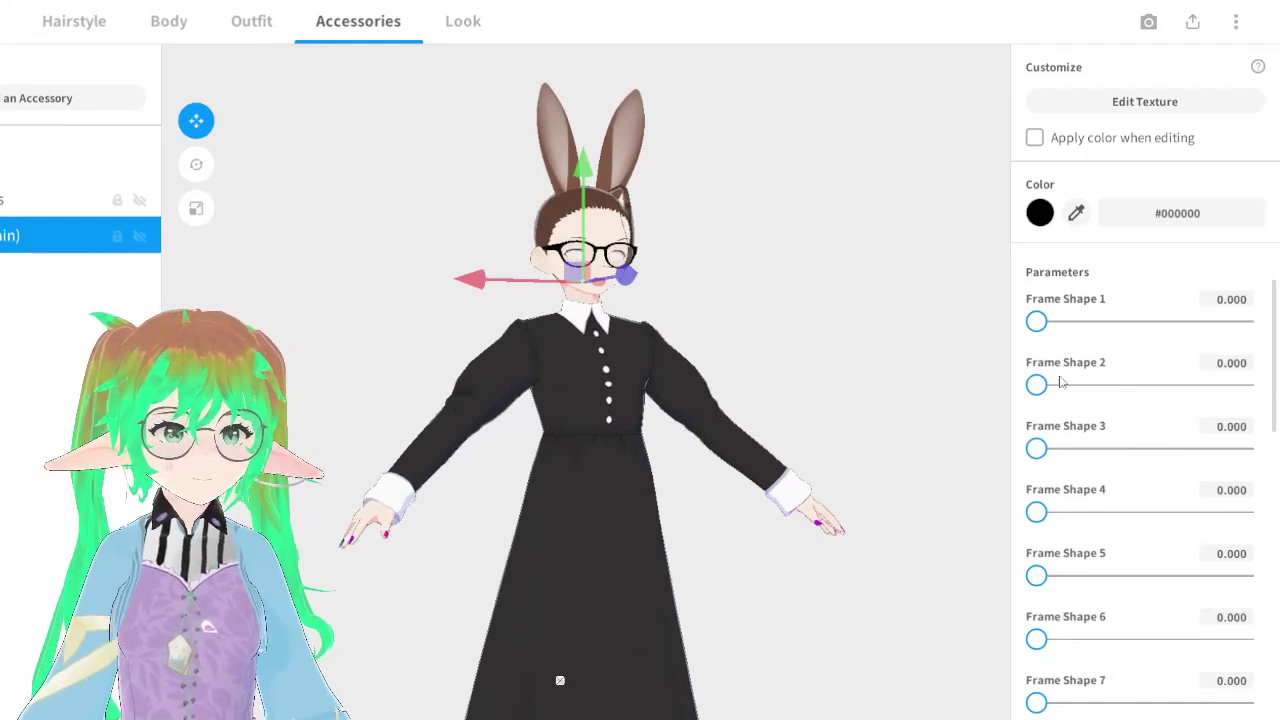
Try Frame Shape 1 at 99.736, Frame Shape 2 at 91.982, Frame Shape 3 at 100.000 and Frame Shape 4 at 75.771 on the glasses
left_click_drag(1036, 384, 1226, 385)
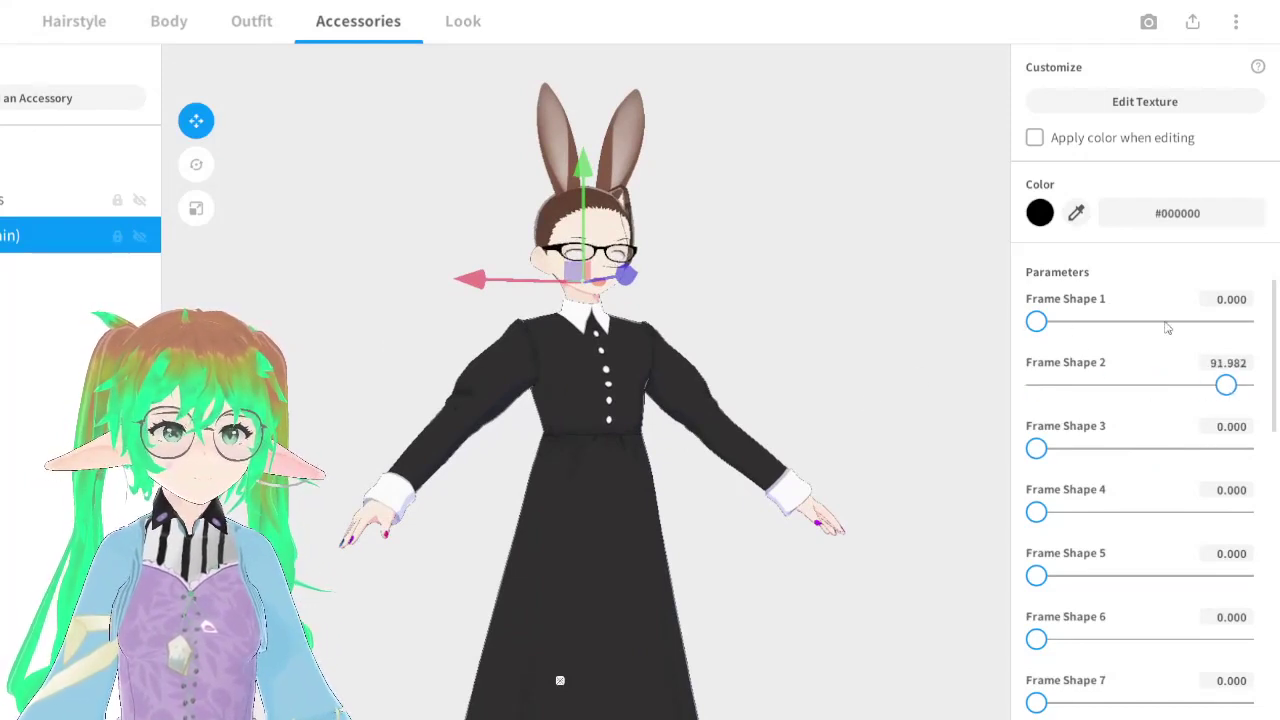
left_click_drag(1043, 326, 1252, 336)
left_click_drag(1036, 448, 1250, 450)
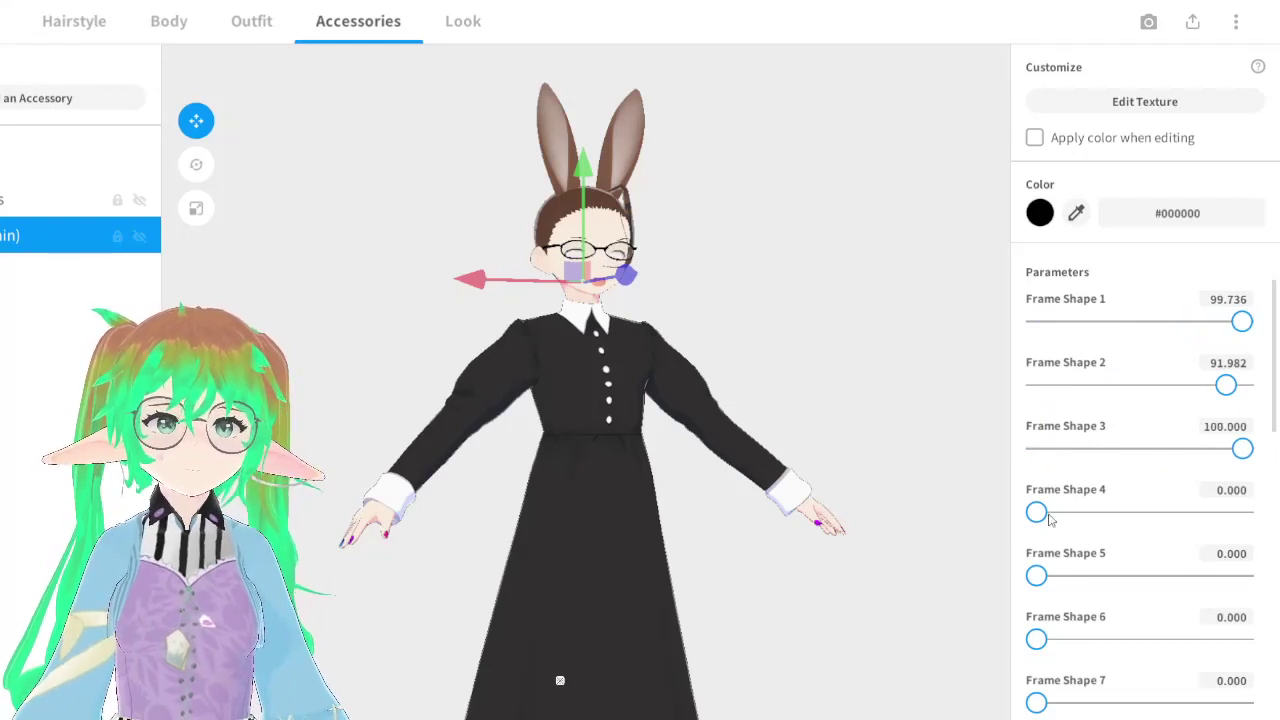
left_click_drag(1123, 510, 1122, 518)
left_click_drag(1066, 575, 1036, 576)
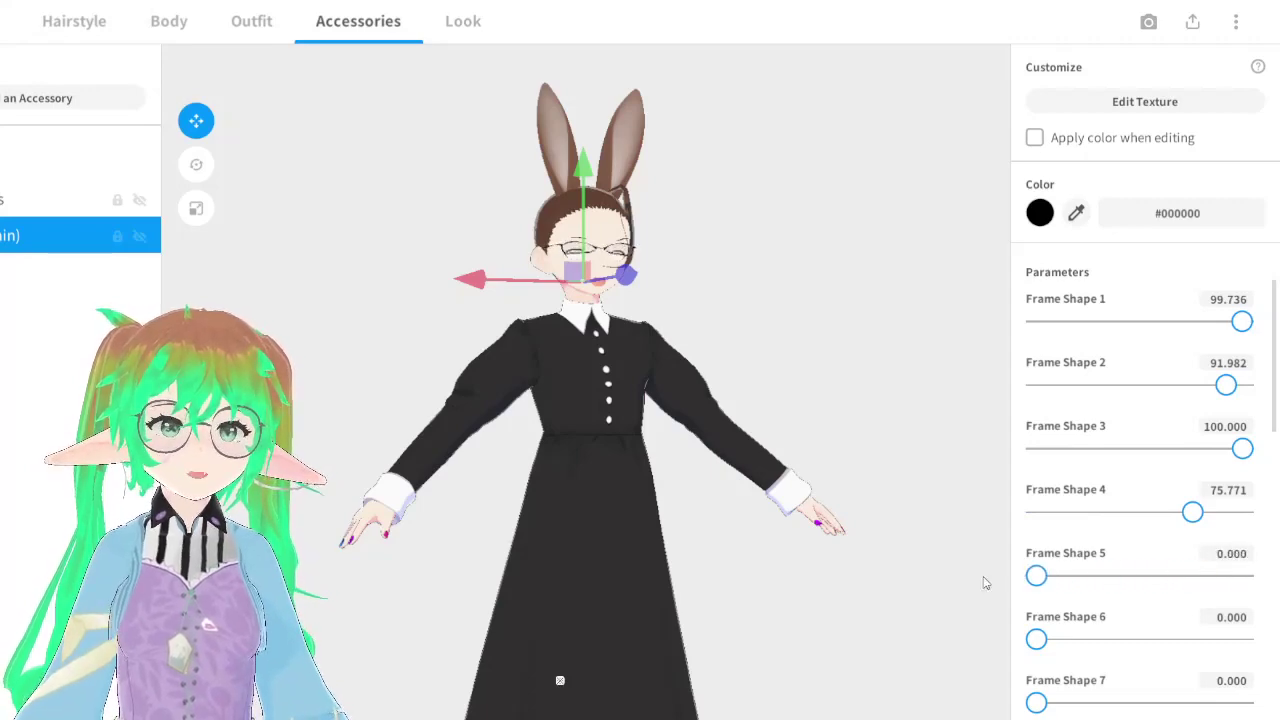
Reset the glasses' other frame shapes to 0.000, set Frame Shape 3 to 100.000, and look through the remaining parameters
left_click(1120, 449)
left_click_drag(1065, 479, 993, 478)
left_click_drag(1124, 530, 948, 533)
left_click_drag(1185, 389, 963, 423)
left_click_drag(1040, 448, 1250, 449)
left_click_drag(1097, 336, 864, 346)
scroll(1090, 450, "down", 6)
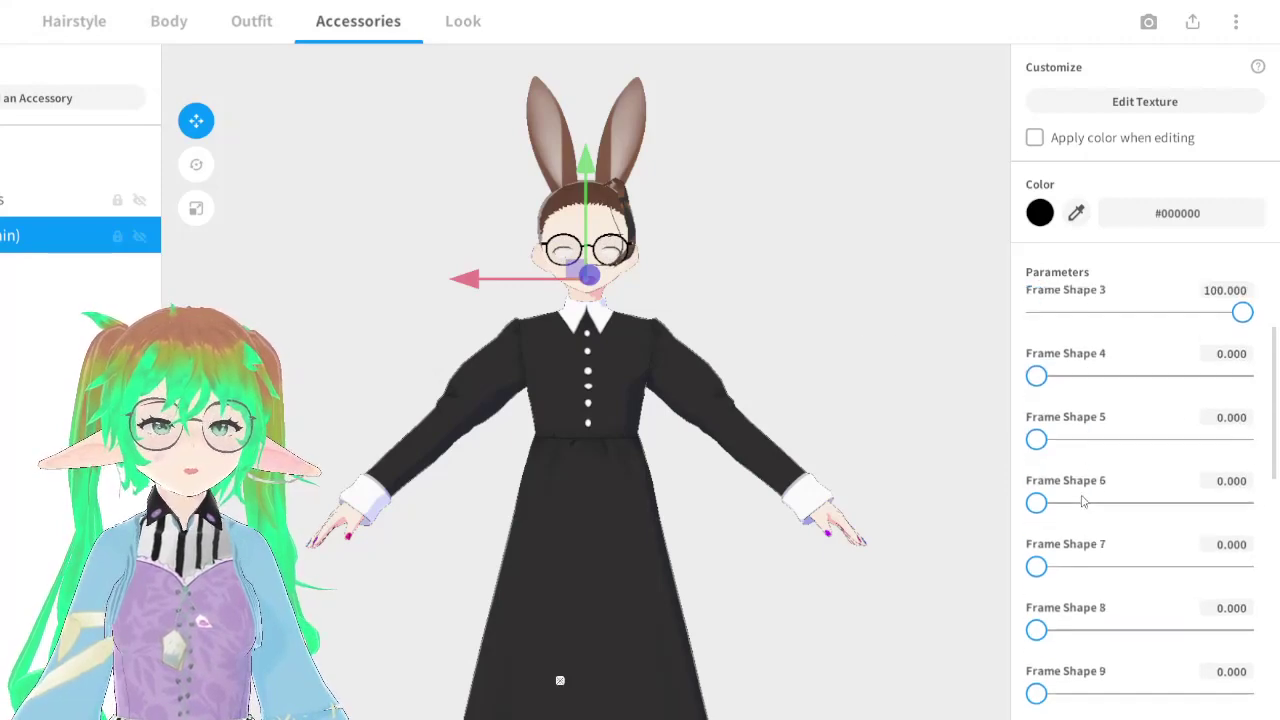
scroll(1050, 512, "down", 4)
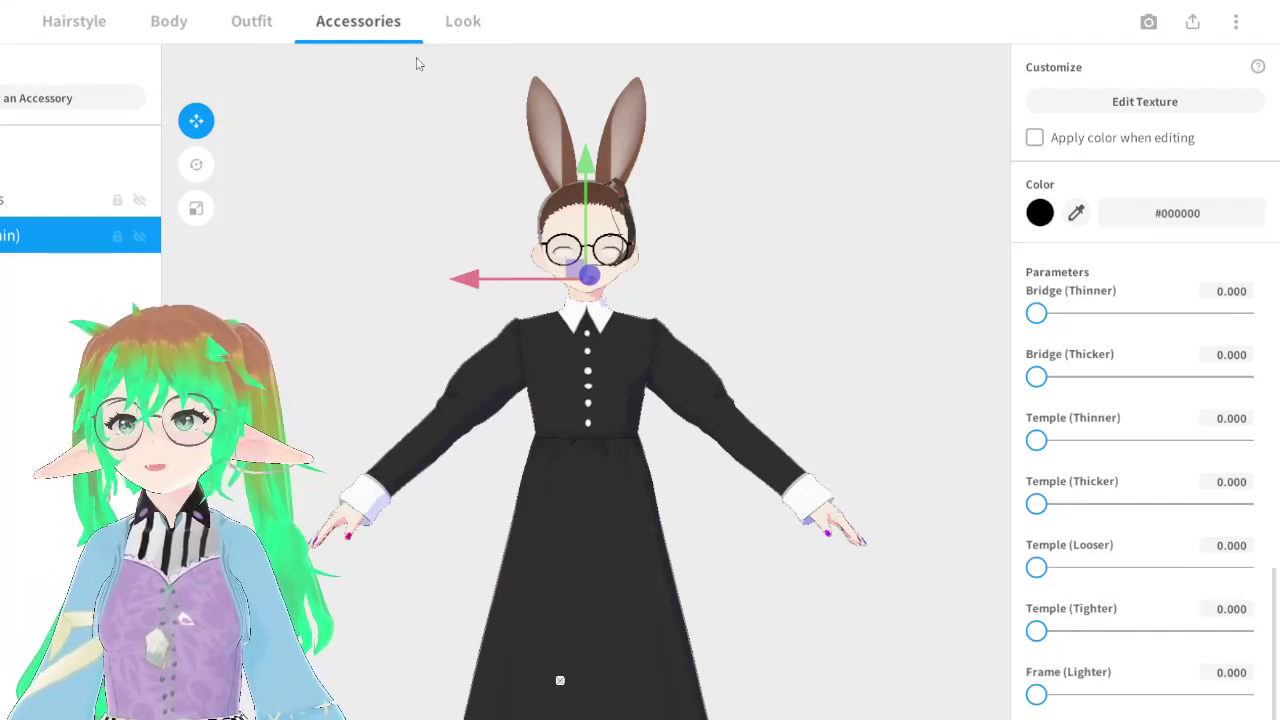
Review the look settings for outline width and for outfit and body shaking amplitude, viewing the whole character
left_click(448, 42)
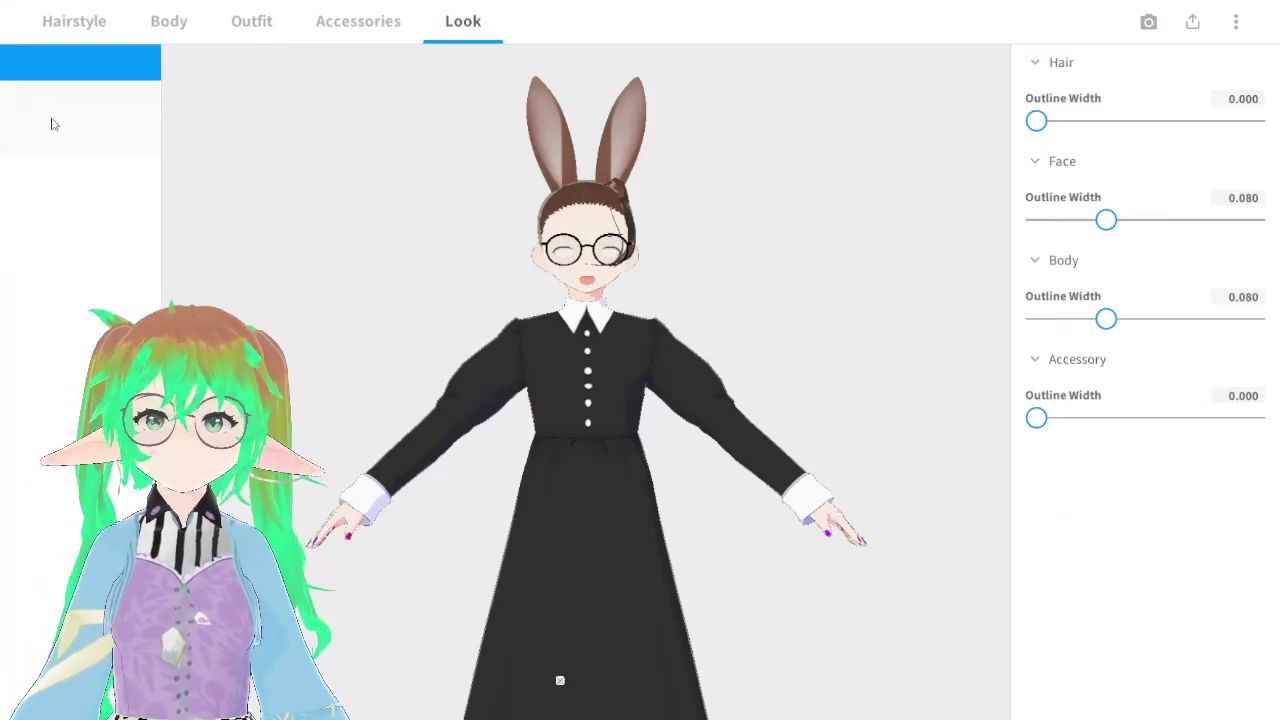
left_click(40, 205)
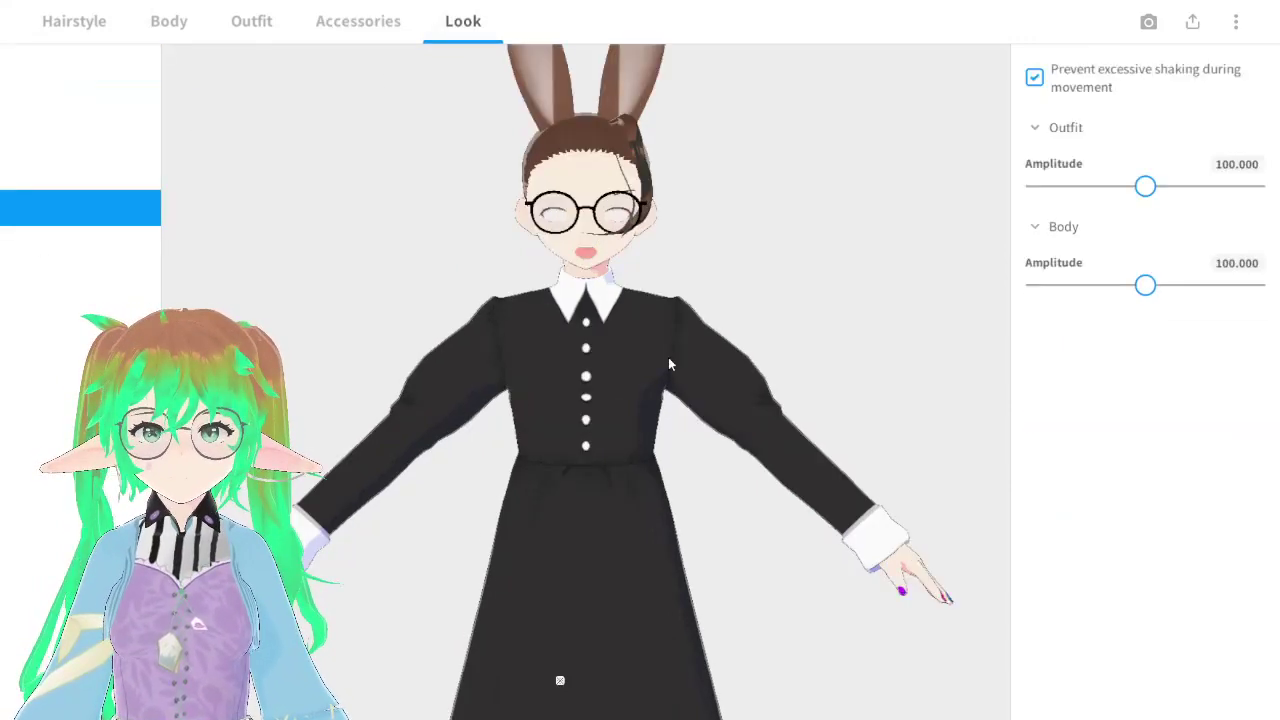
left_click_drag(669, 362, 640, 375)
scroll(646, 430, "down", 2)
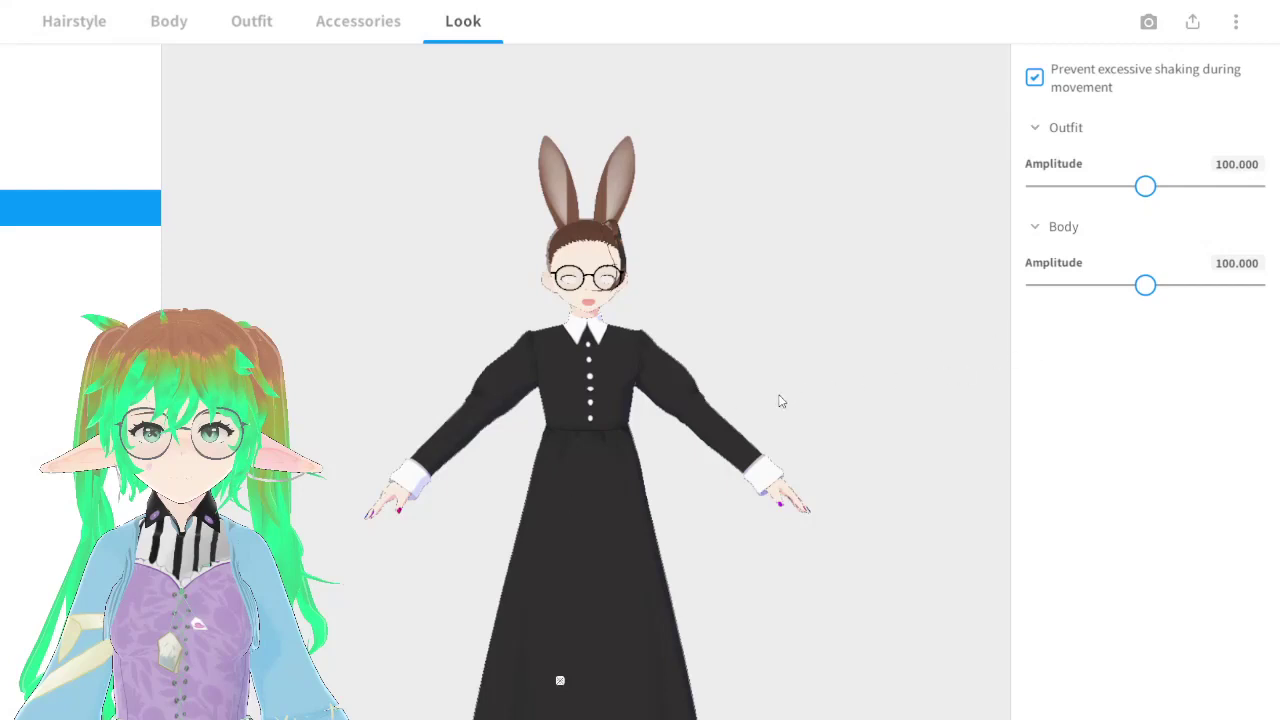
left_click_drag(781, 401, 530, 418)
scroll(530, 418, "up", 3)
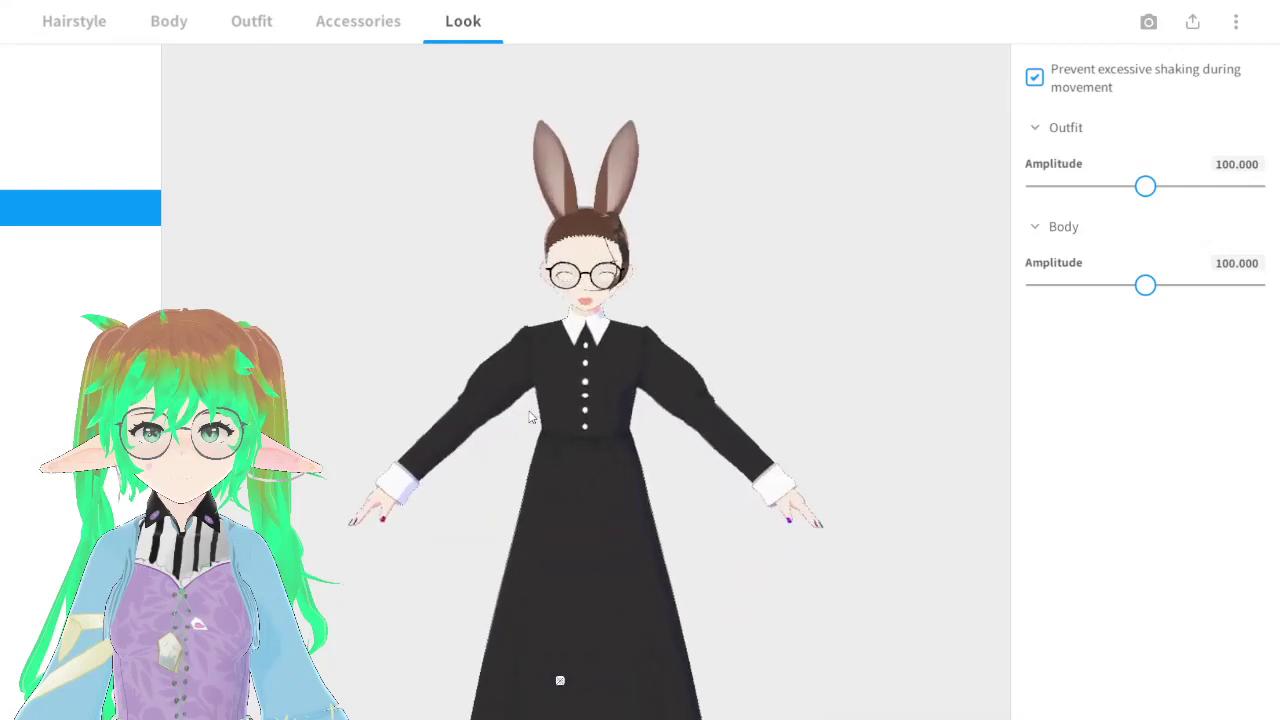
scroll(530, 418, "up", 2)
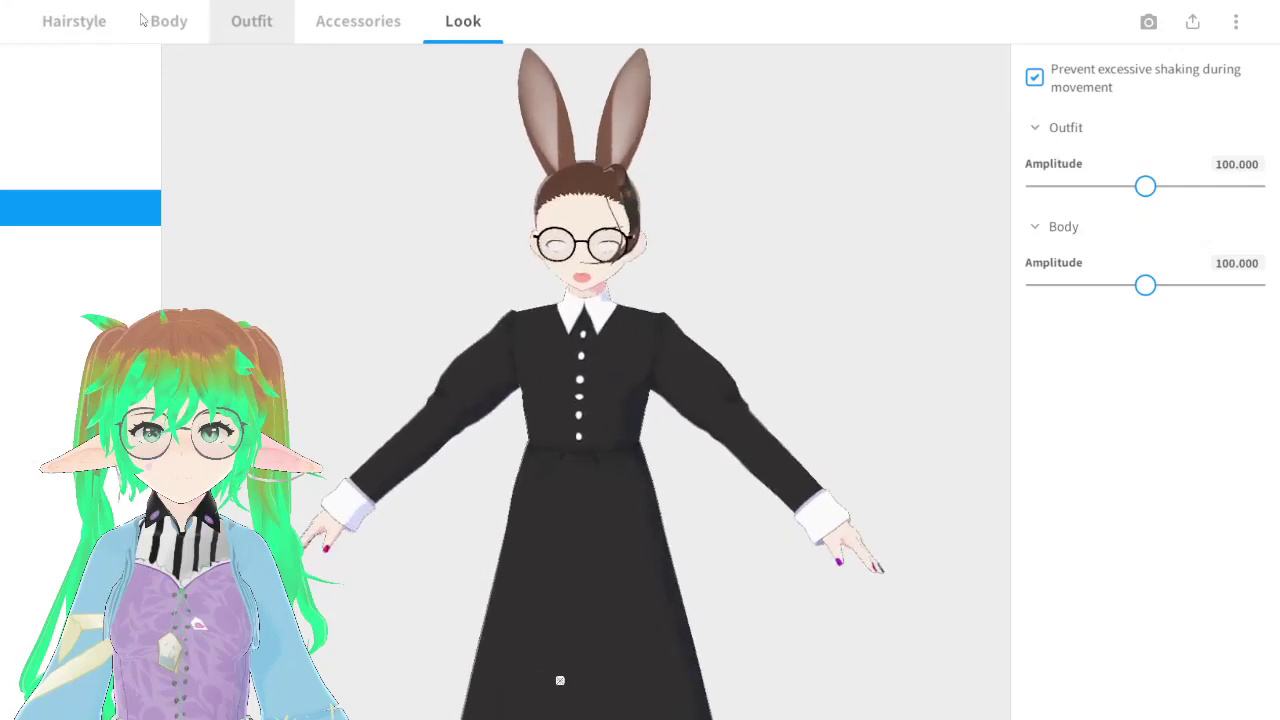
Check the commands for saving the model and its custom items, leaving them unused
left_click(10, 18)
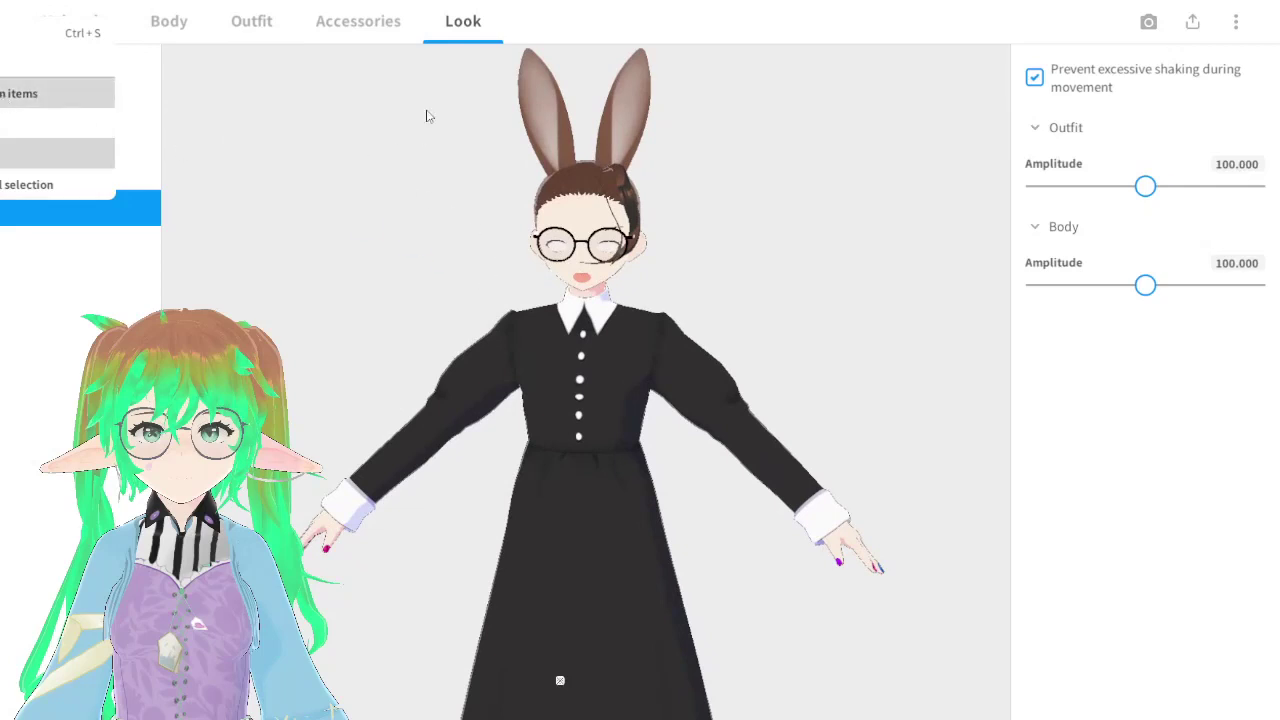
left_click(568, 22)
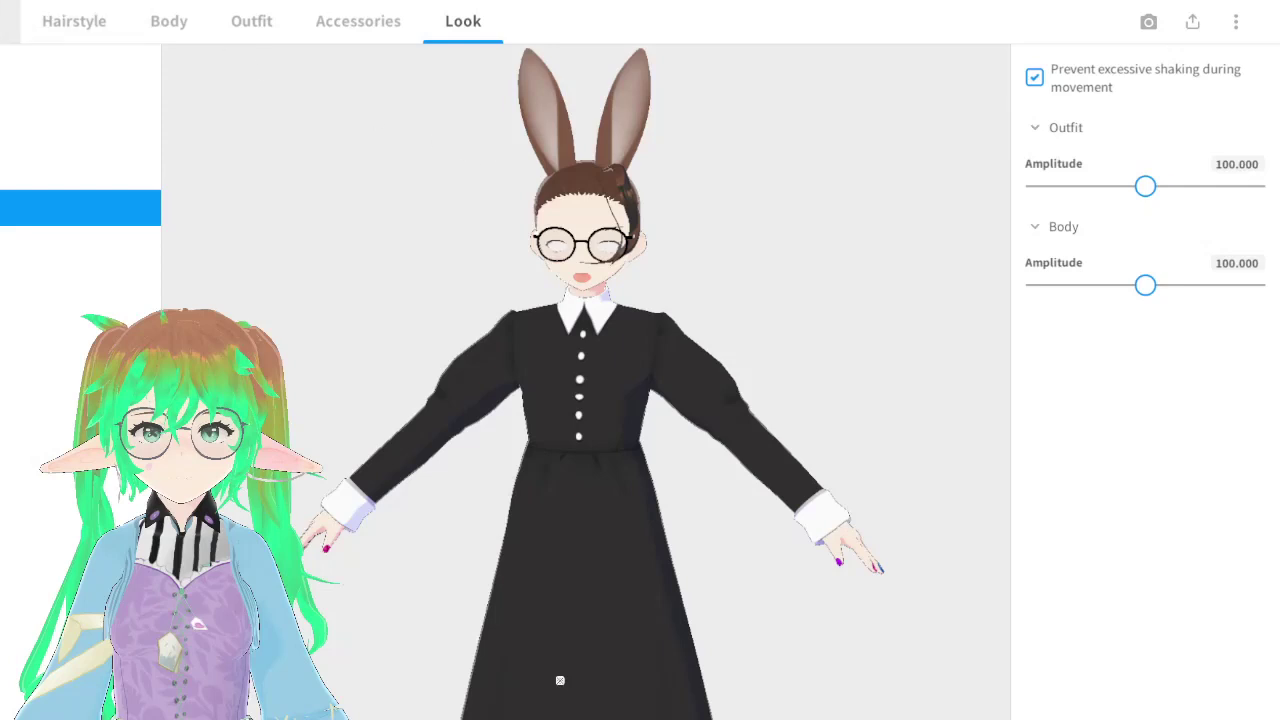
left_click(5, 20)
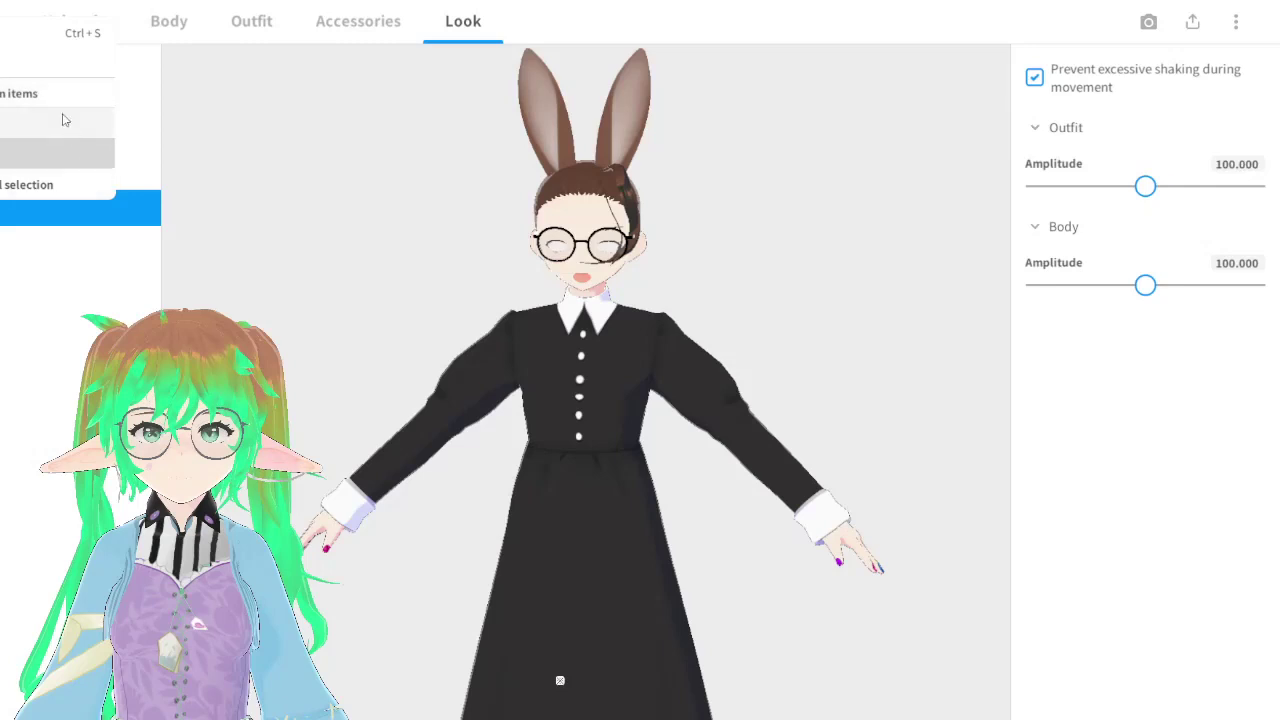
left_click(219, 139)
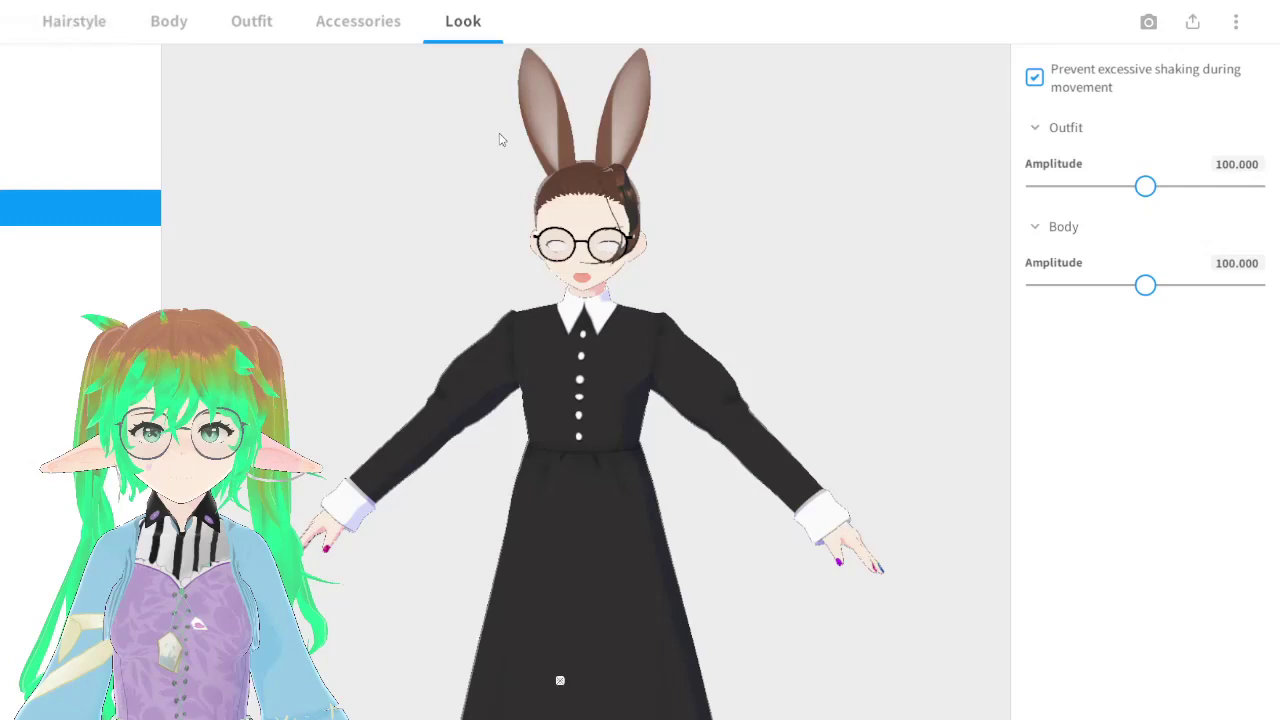
left_click_drag(398, 180, 437, 156)
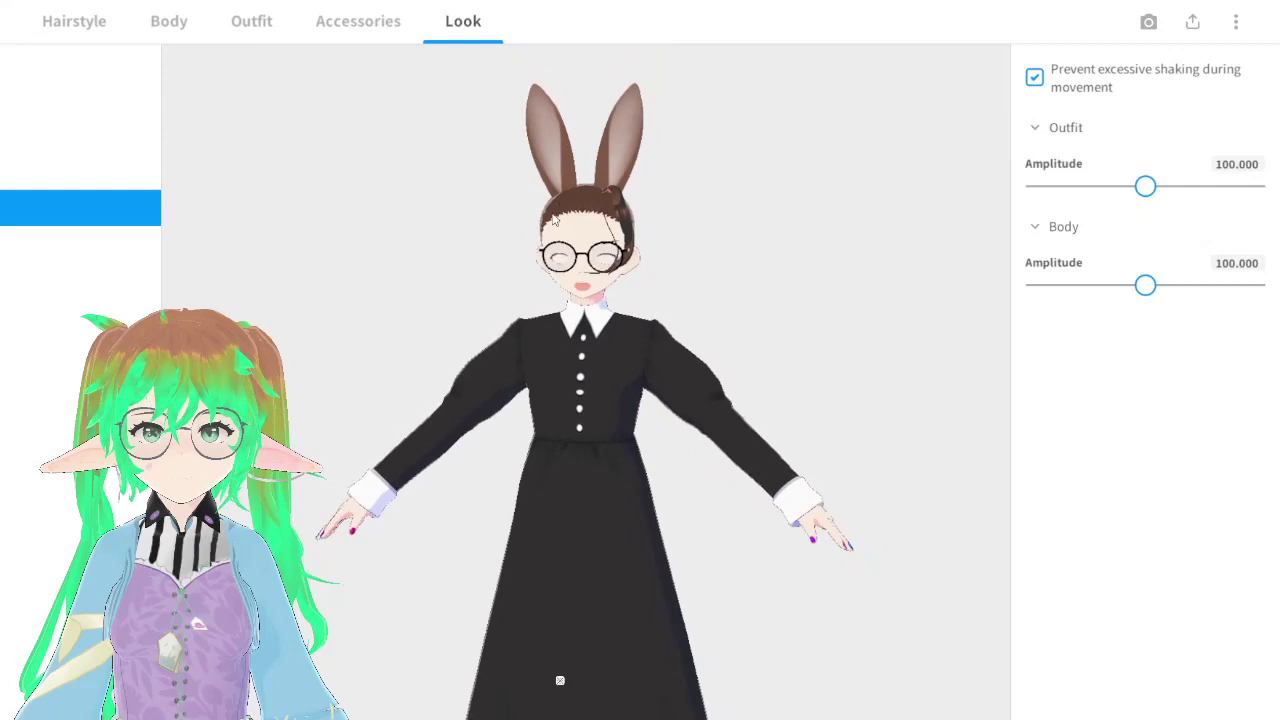
Visit the photo mode, return to the editor and check the additional options
left_click(1163, 36)
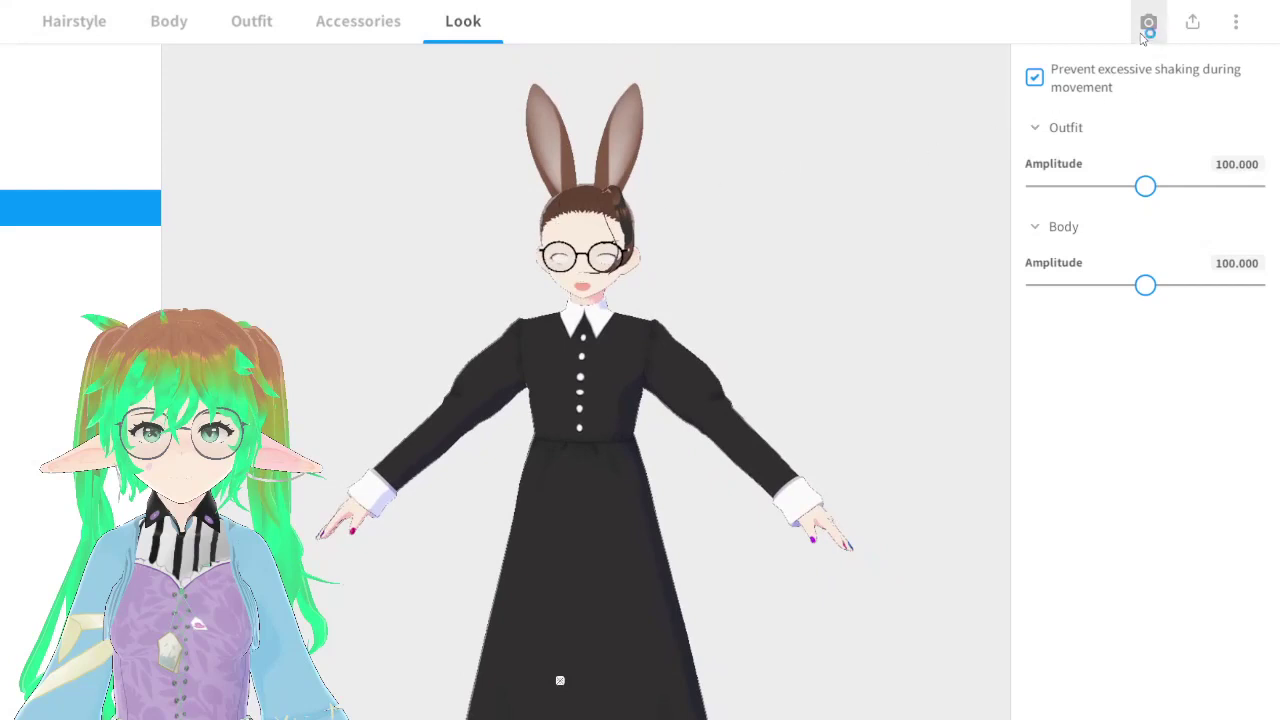
left_click(1143, 38)
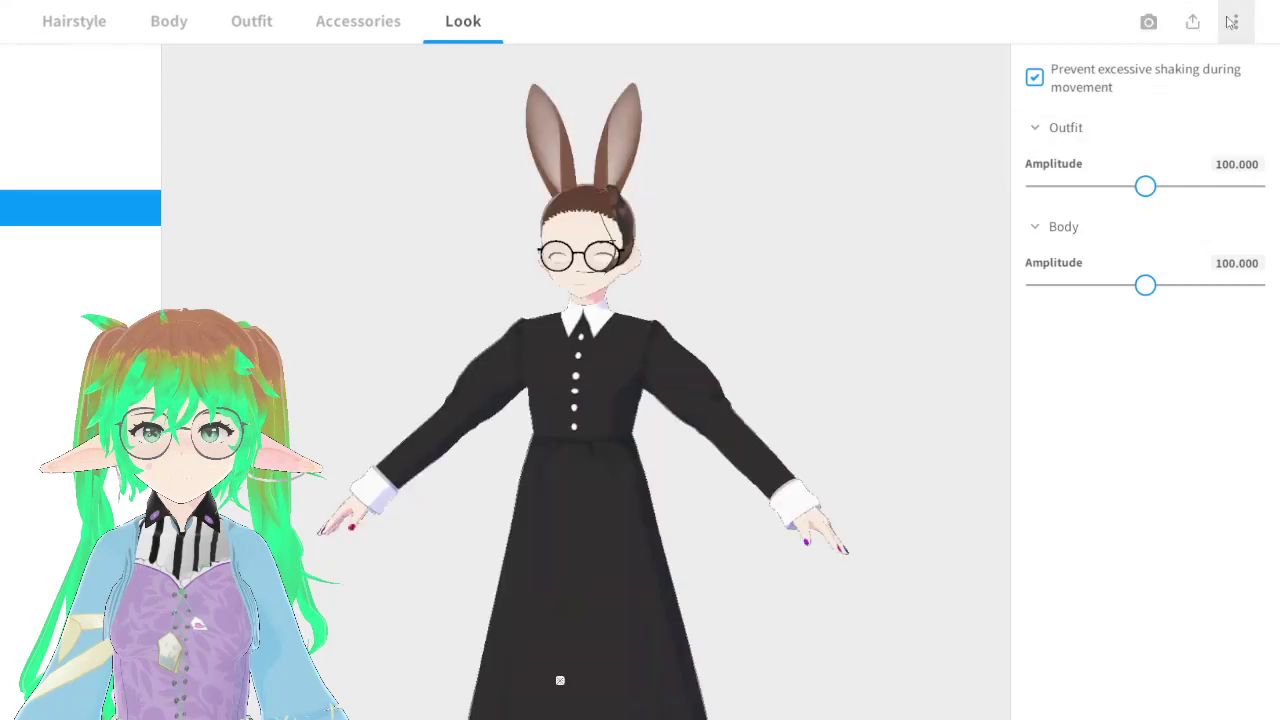
left_click(1232, 22)
left_click(1232, 22)
Review the options for exporting the model as VRM, uploading it to VRoid Hub and exporting it for 3D printing
left_click(1192, 22)
left_click(507, 247)
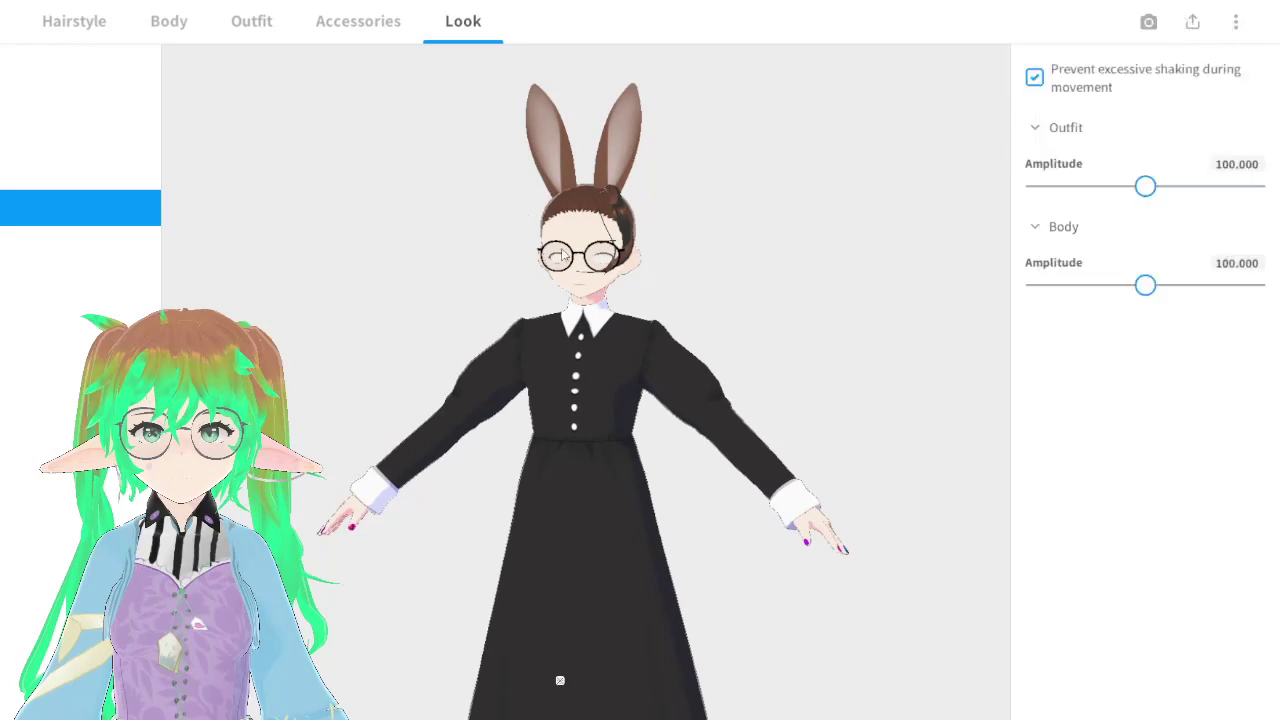
left_click(1192, 22)
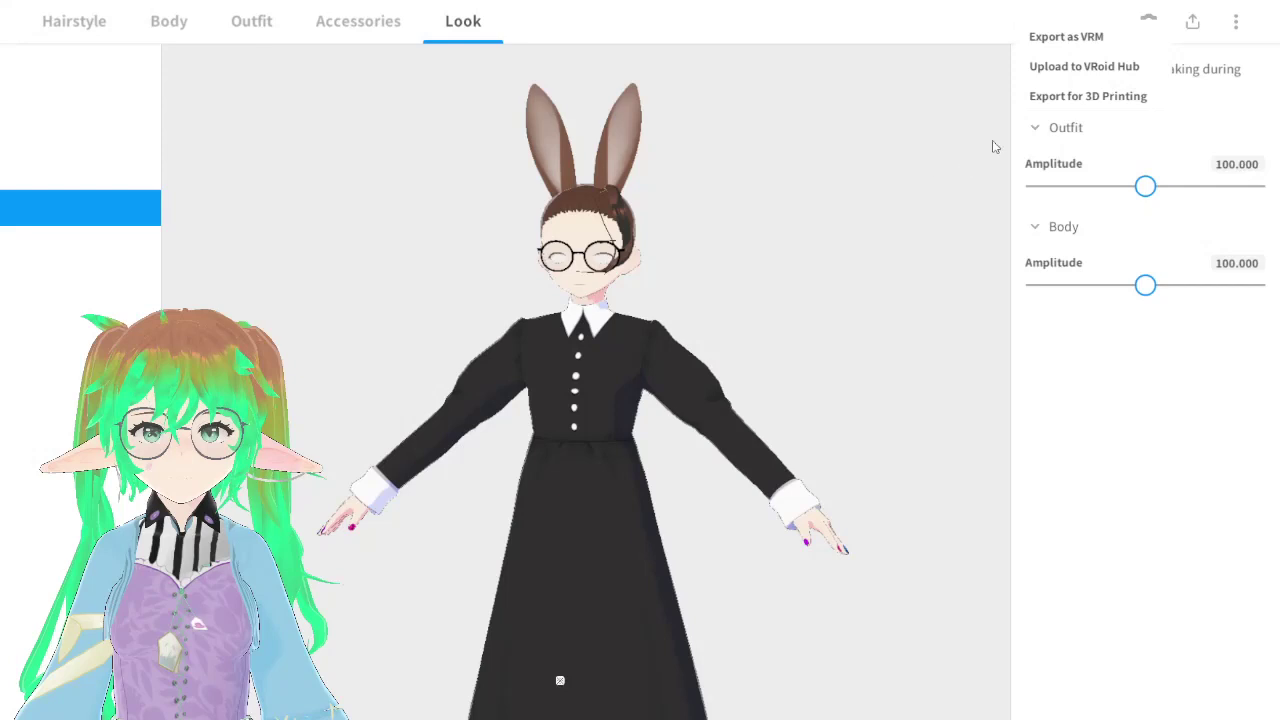
left_click(1031, 129)
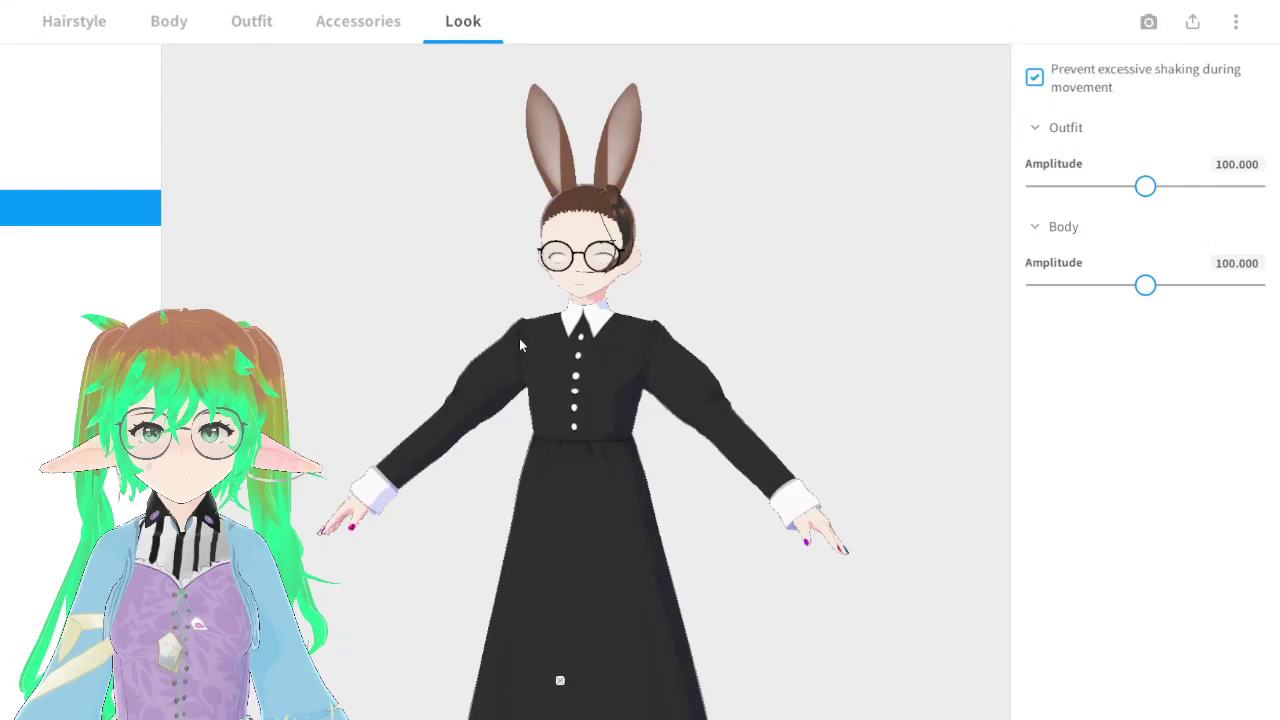